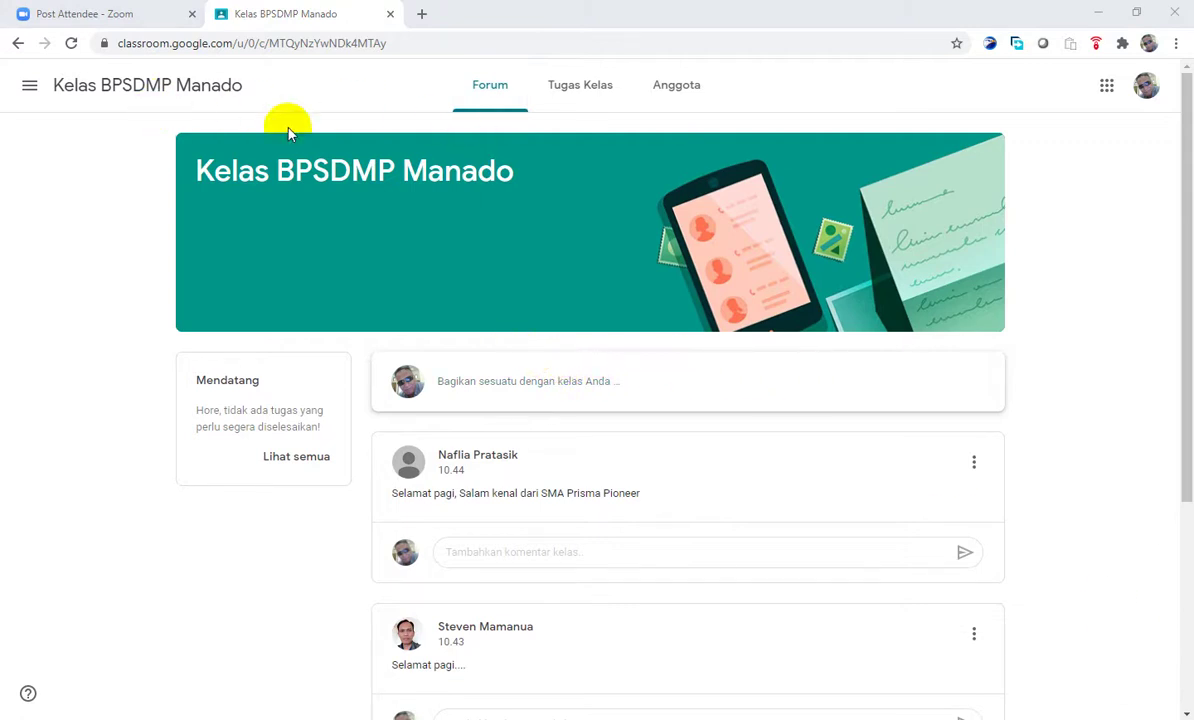
- Load the newly updated posts in the Kelas BPSDMP Manado Forum stream
scroll(584, 390, "down", 3)
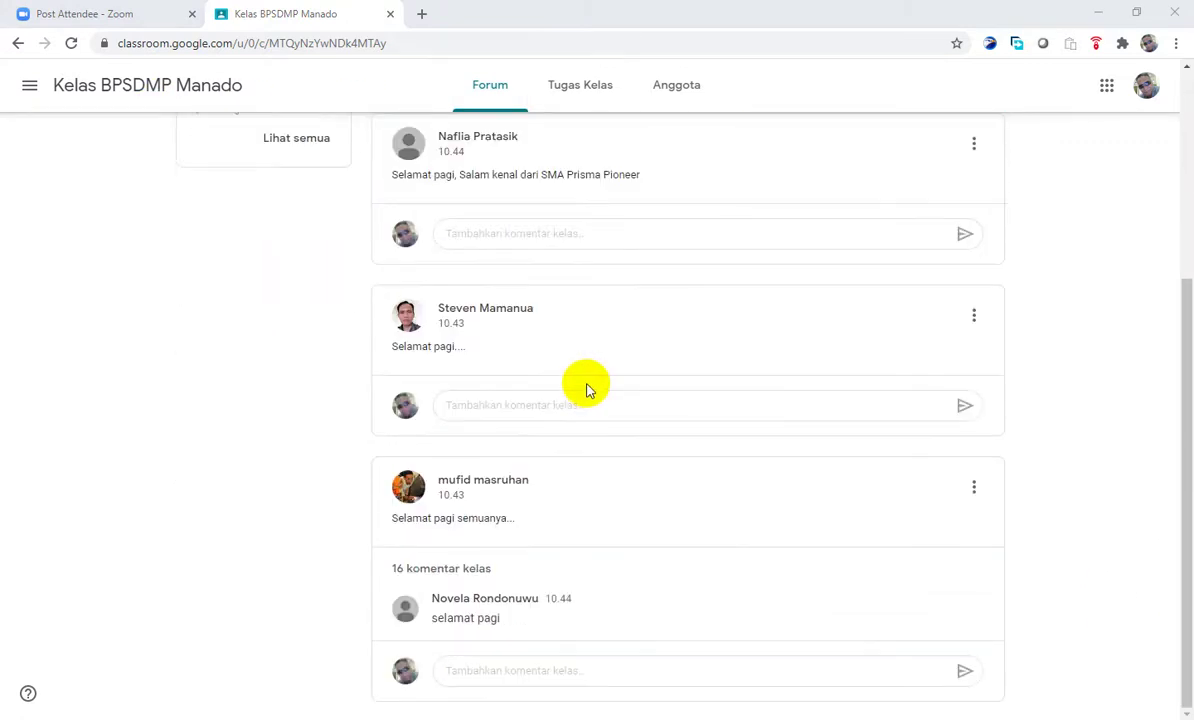
scroll(587, 388, "up", 3)
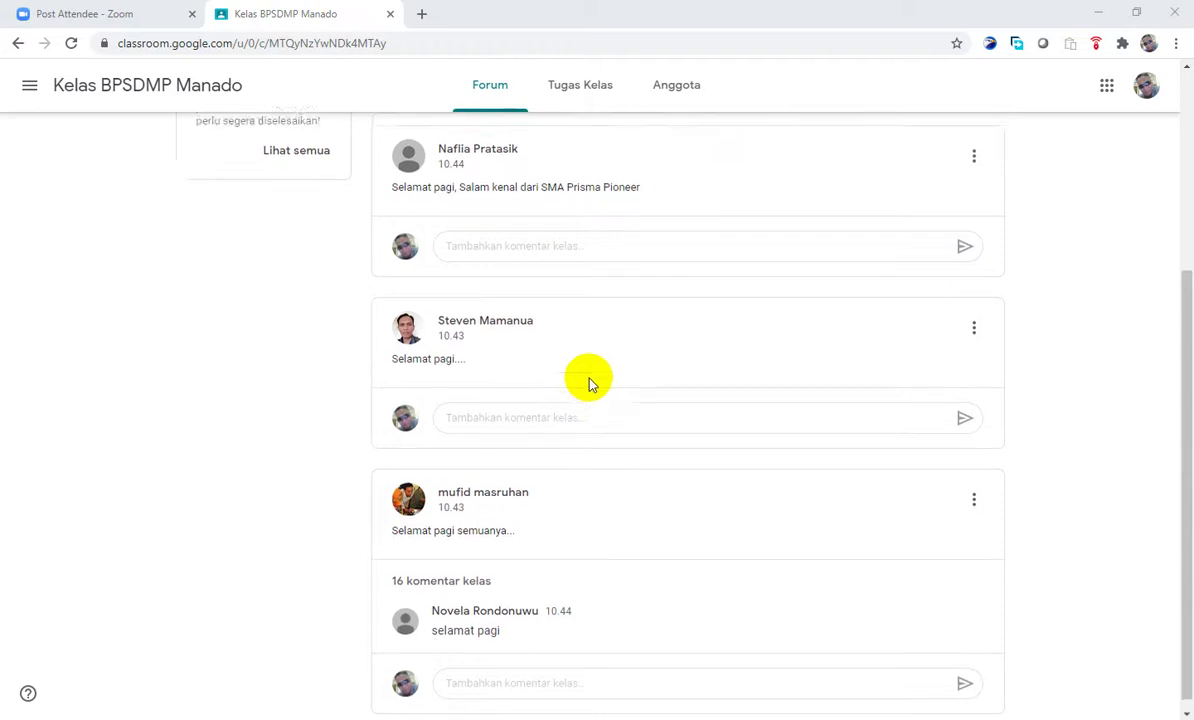
left_click(482, 70)
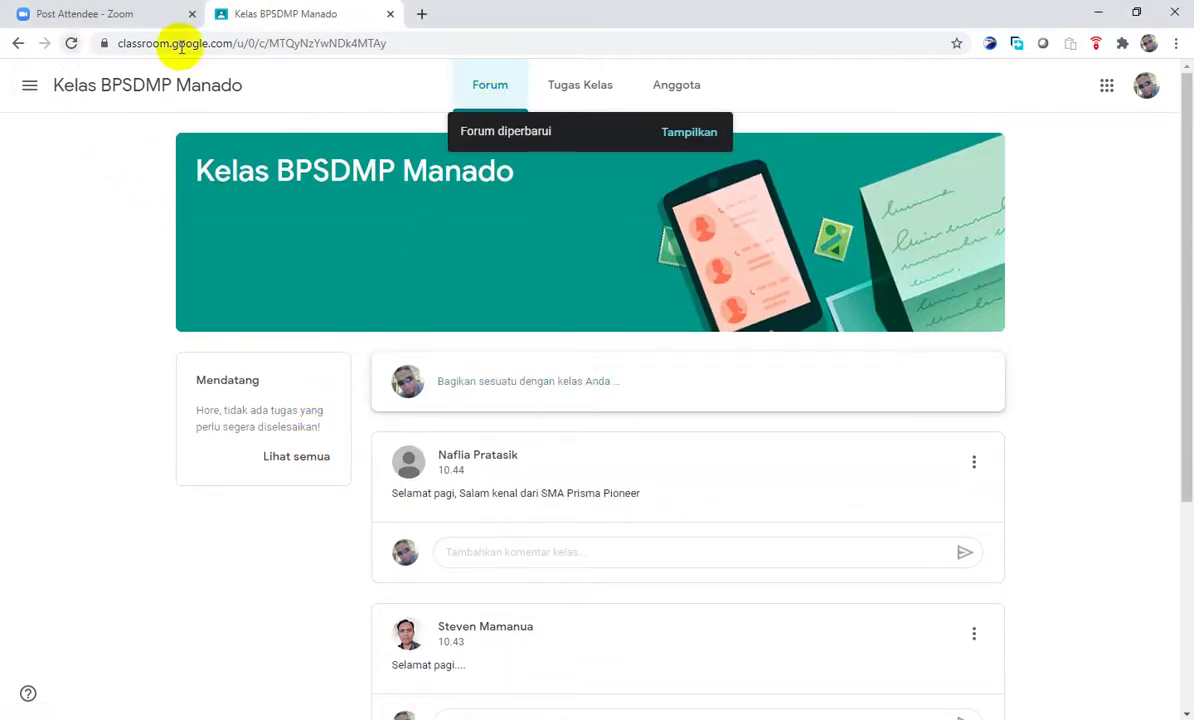
left_click(673, 138)
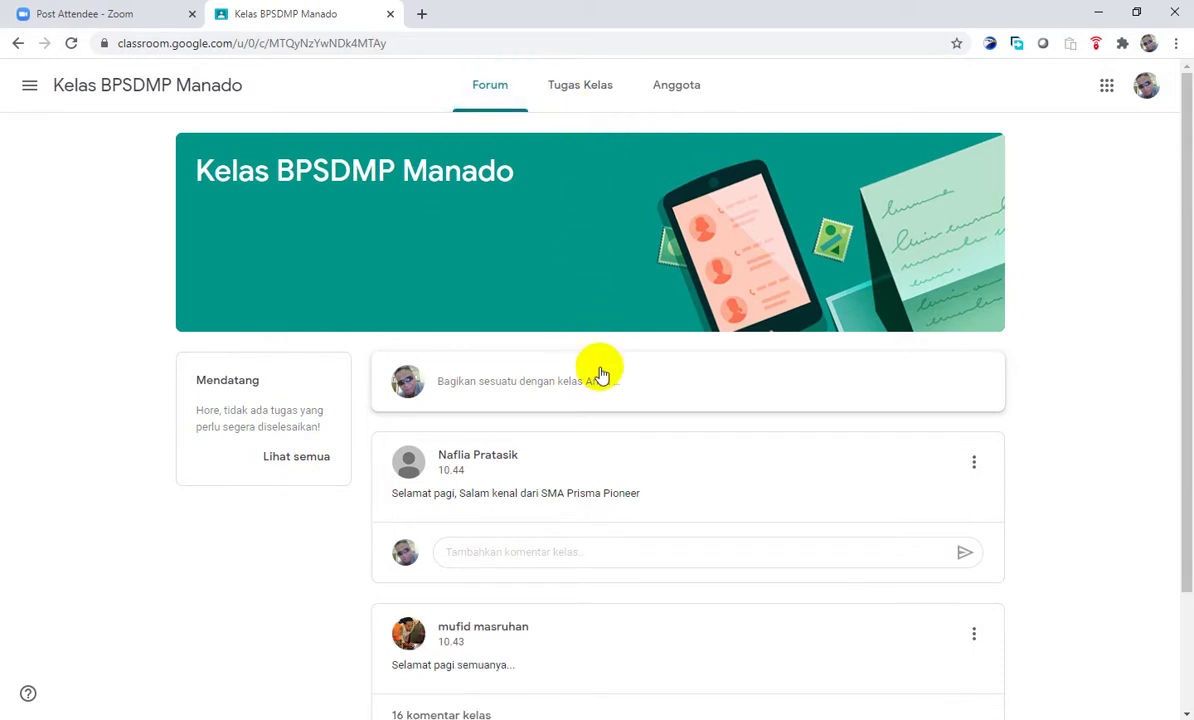
- Expand all 18 class comments on the greeting post and scroll through them
scroll(627, 478, "down", 2)
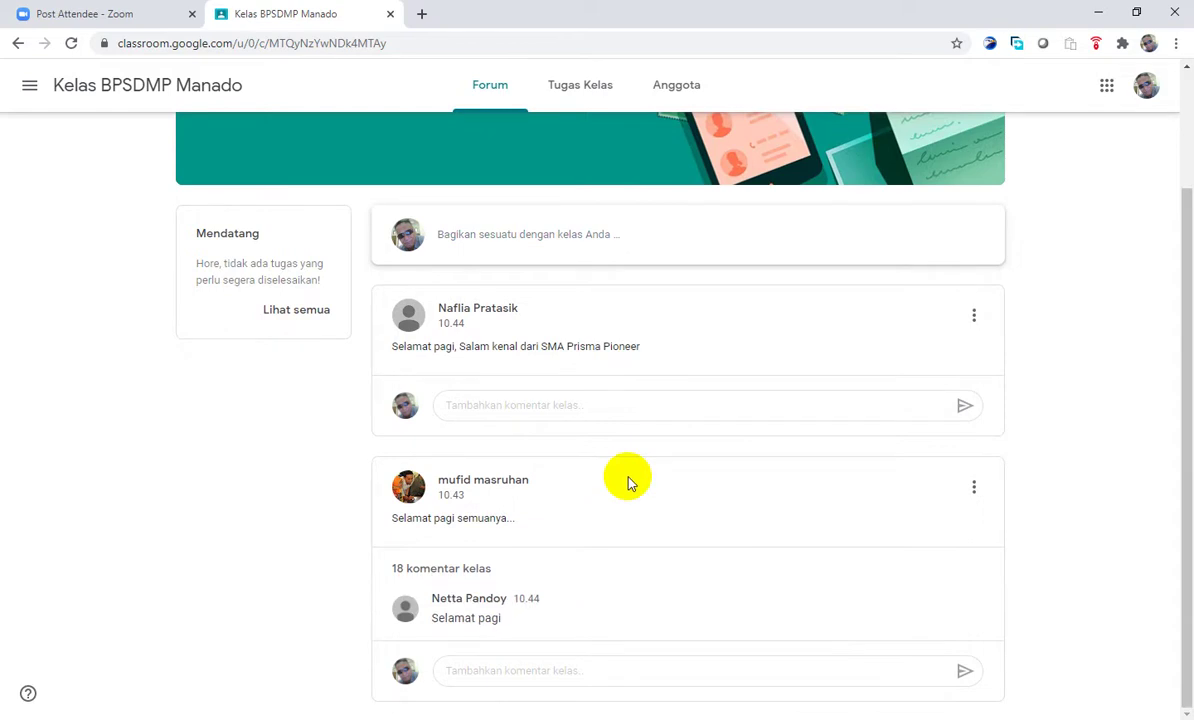
left_click(427, 567)
scroll(698, 520, "down", 1)
scroll(700, 518, "down", 2)
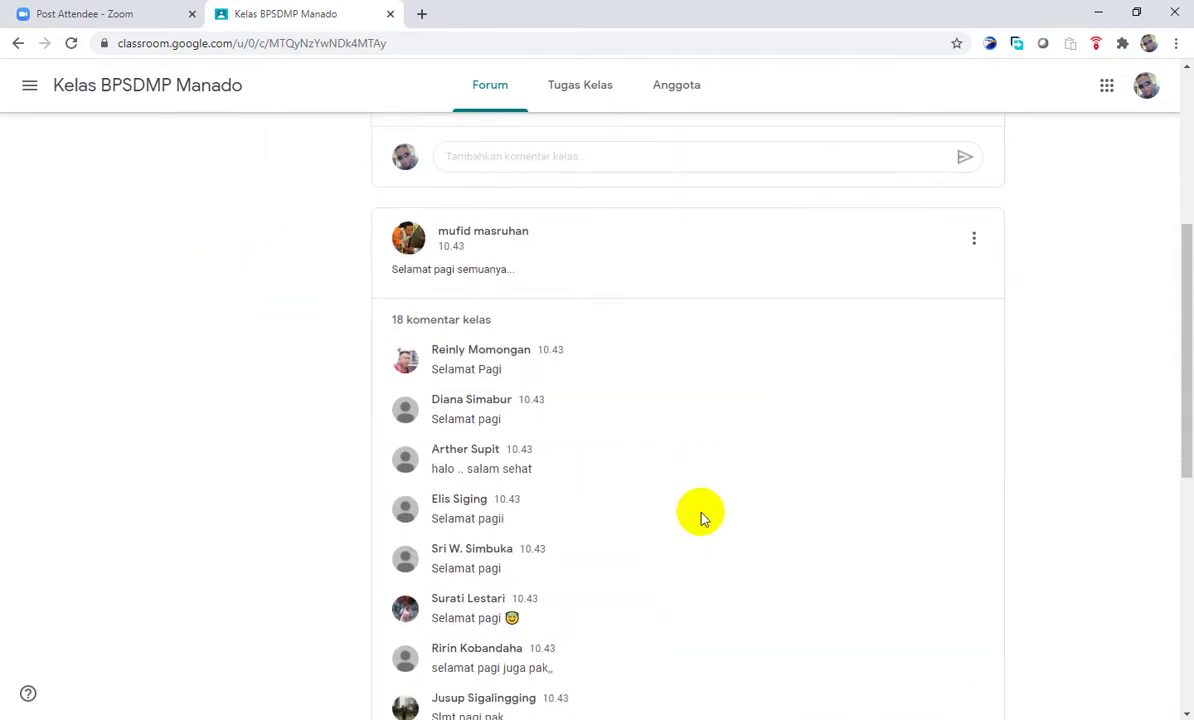
scroll(701, 516, "down", 3)
scroll(701, 514, "down", 3)
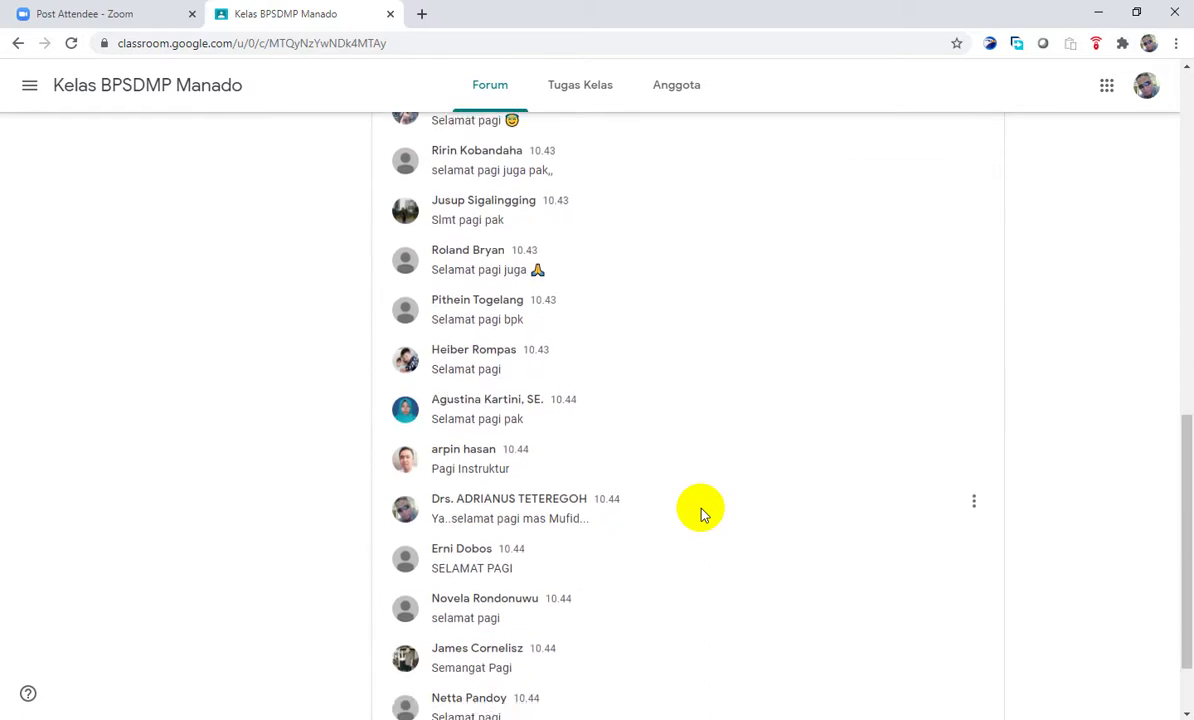
scroll(701, 514, "down", 1)
scroll(701, 510, "up", 9)
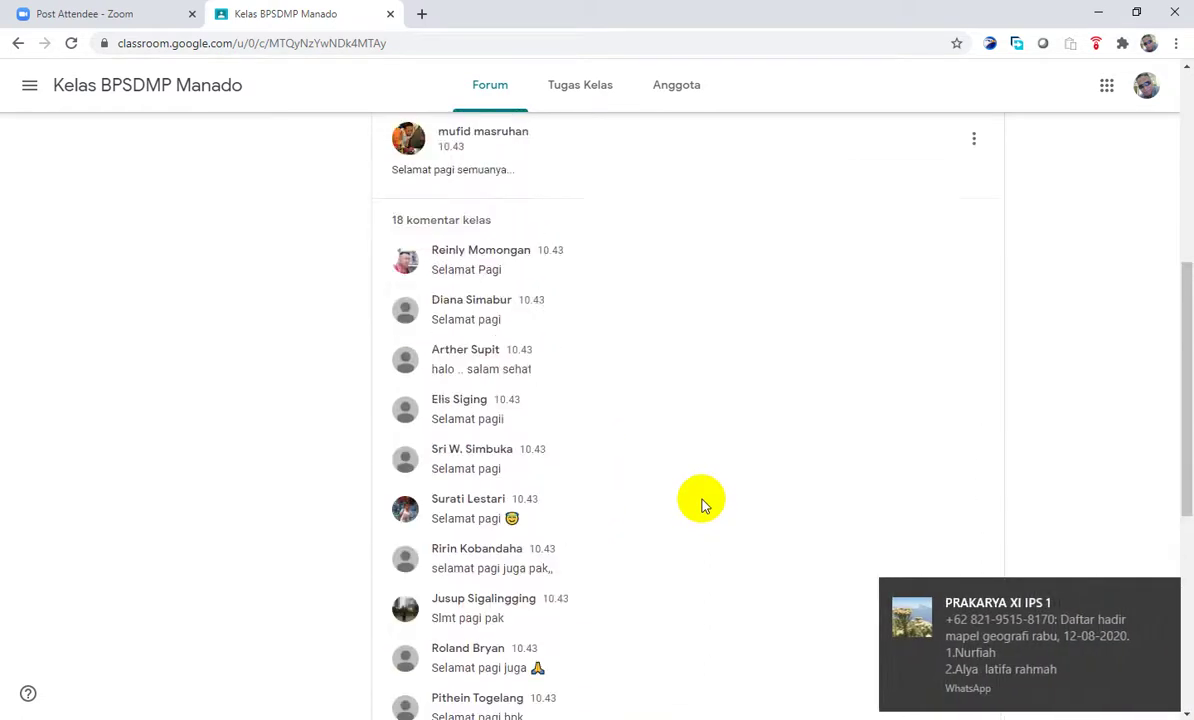
scroll(701, 505, "up", 2)
scroll(701, 505, "down", 1)
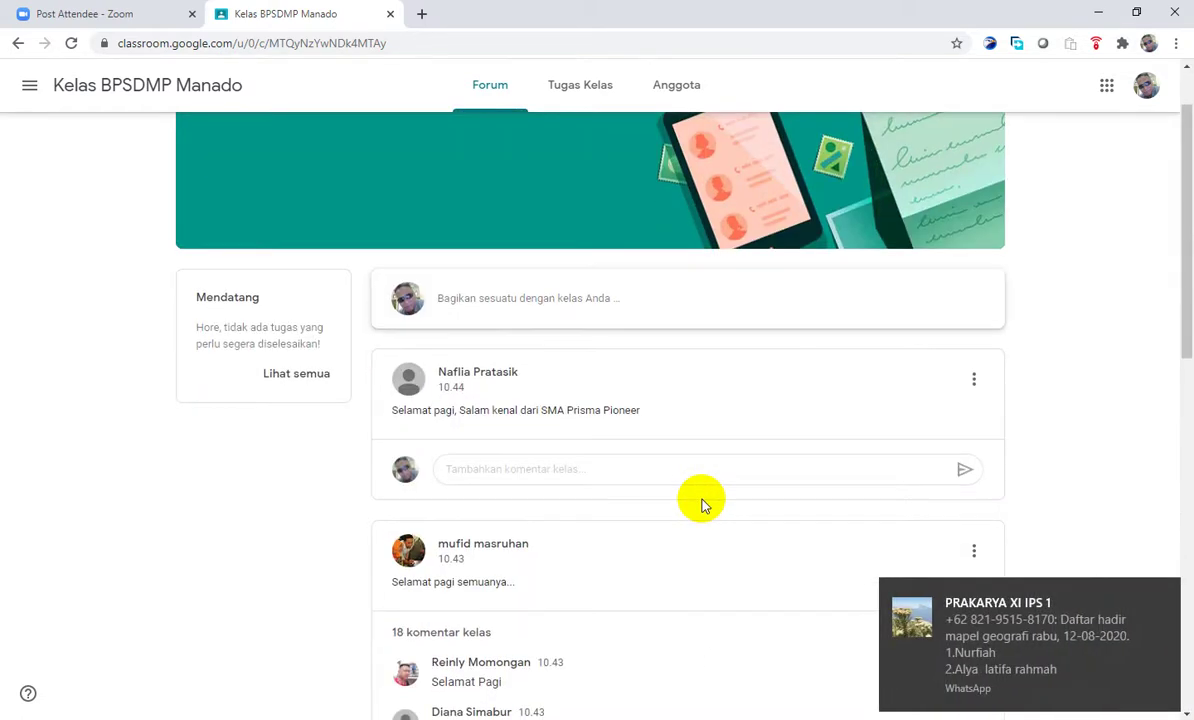
scroll(701, 505, "down", 2)
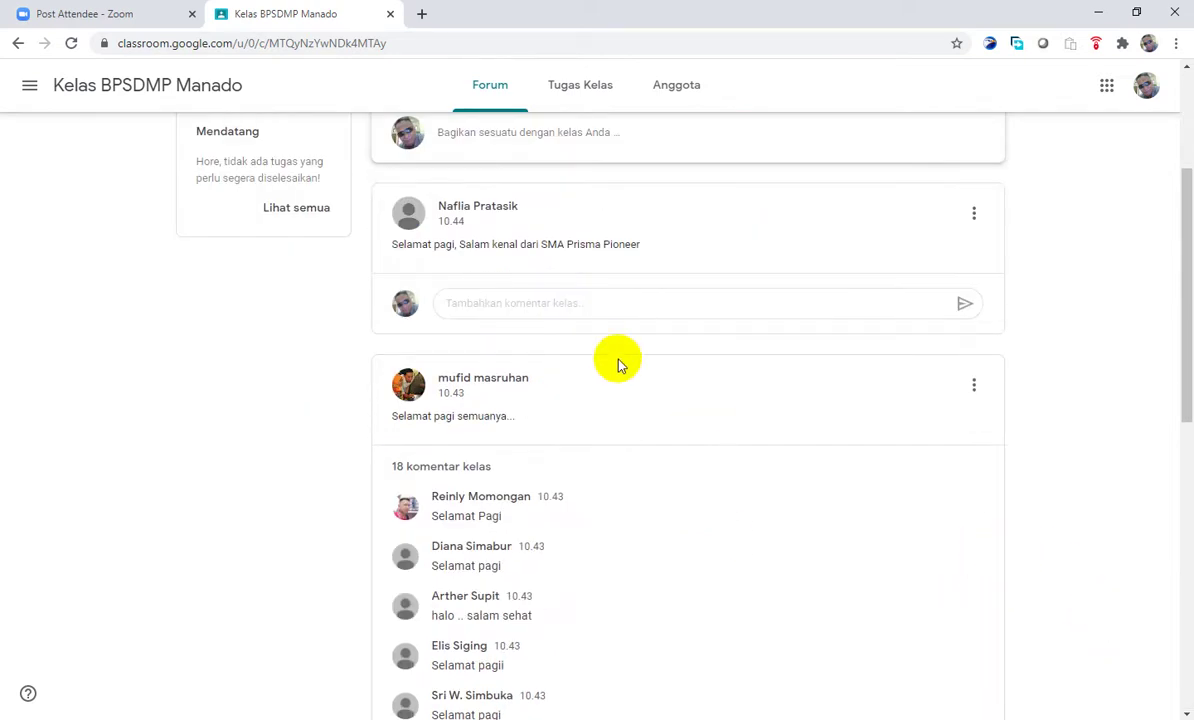
scroll(606, 354, "up", 3)
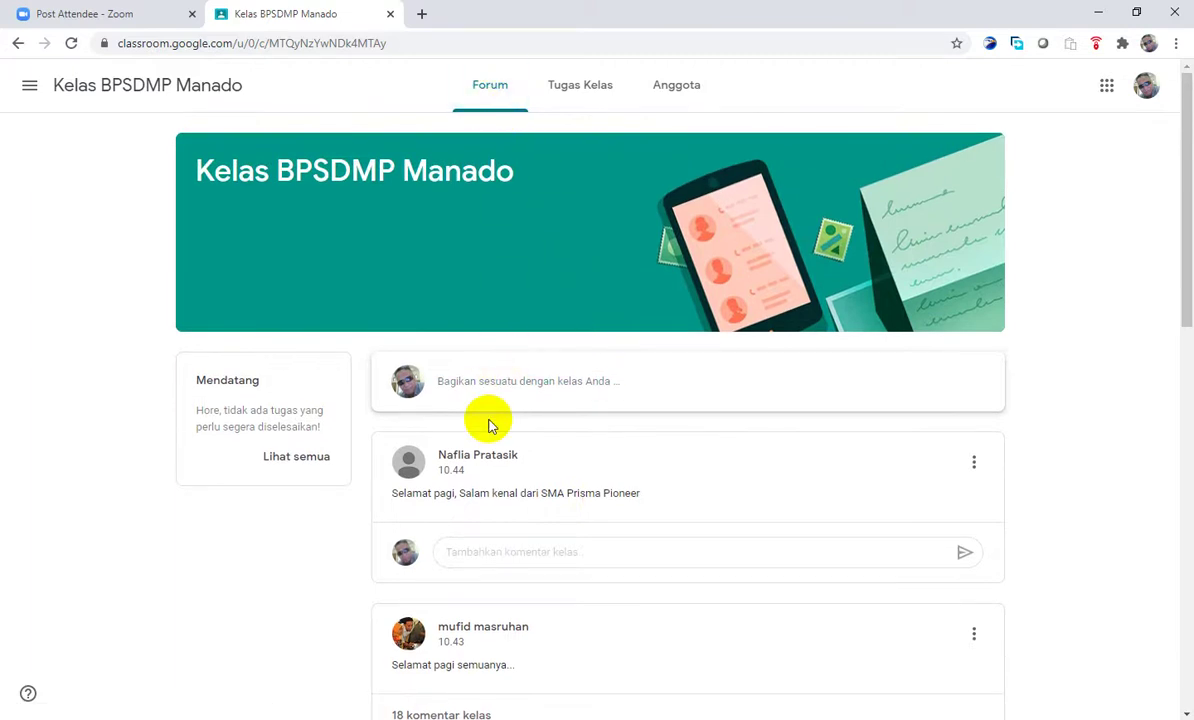
- Draft a class post 'Ya..Selamat Pagi semuanya..' then 'Salam Kenal...' with the author's capitalised name
left_click(502, 378)
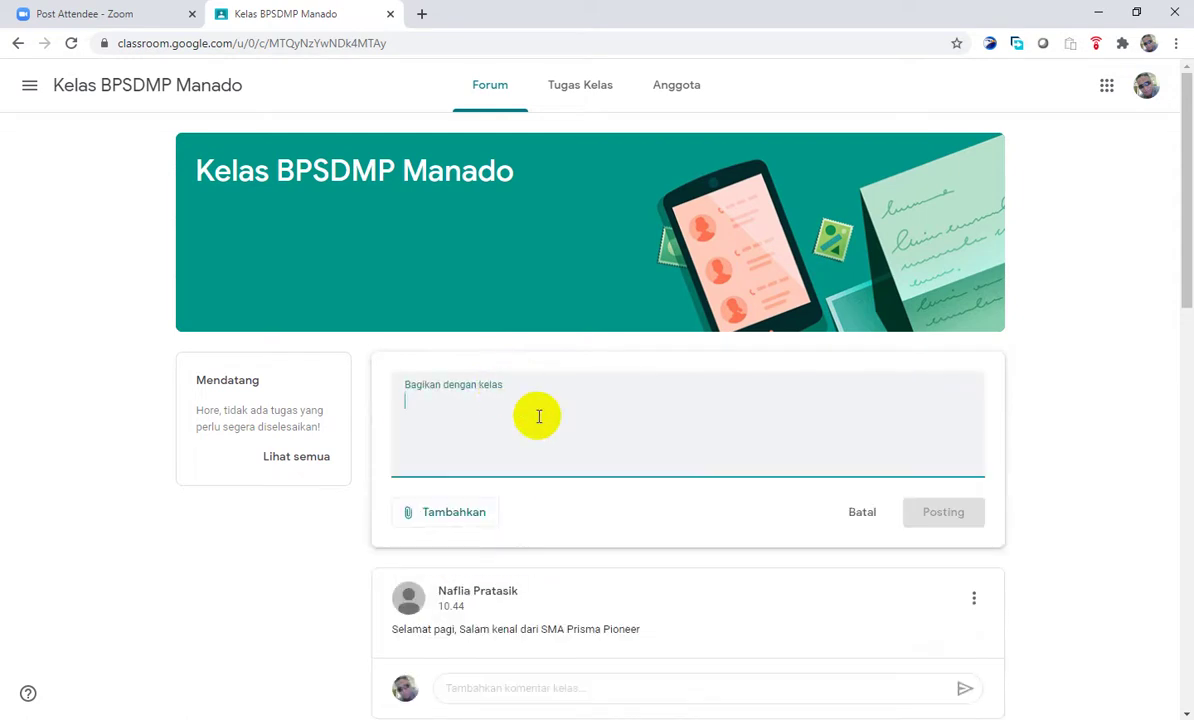
type("Ya..")
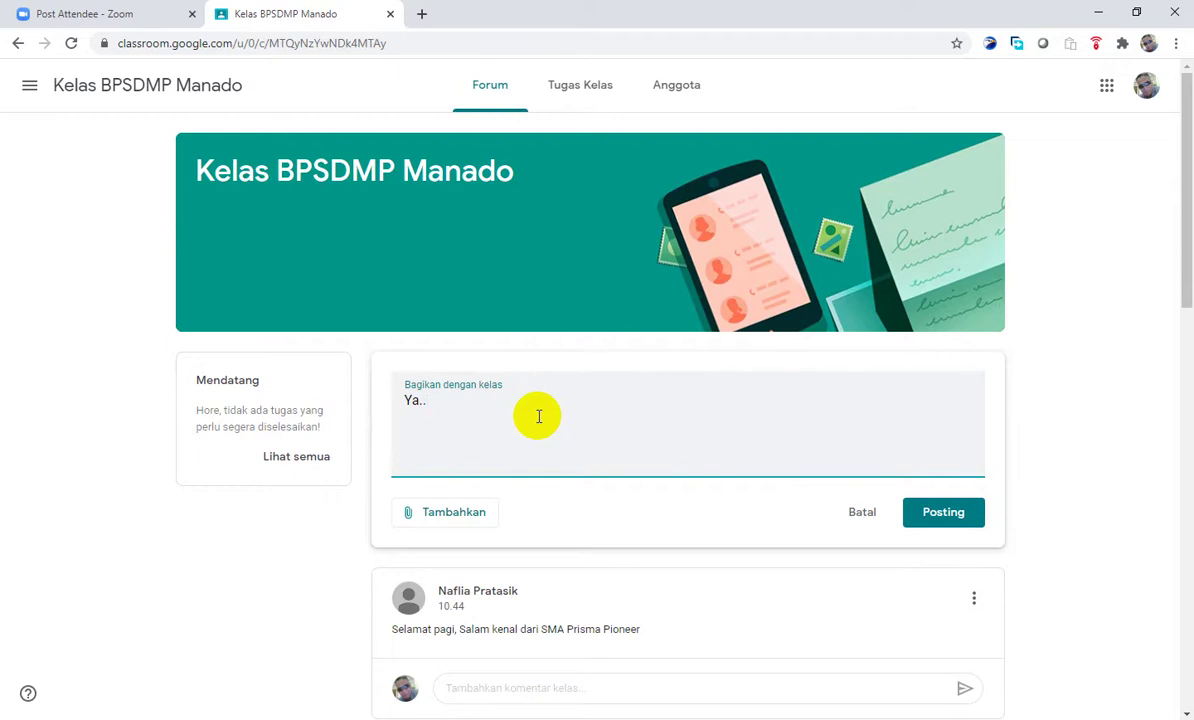
type("Selamat Pagi sem")
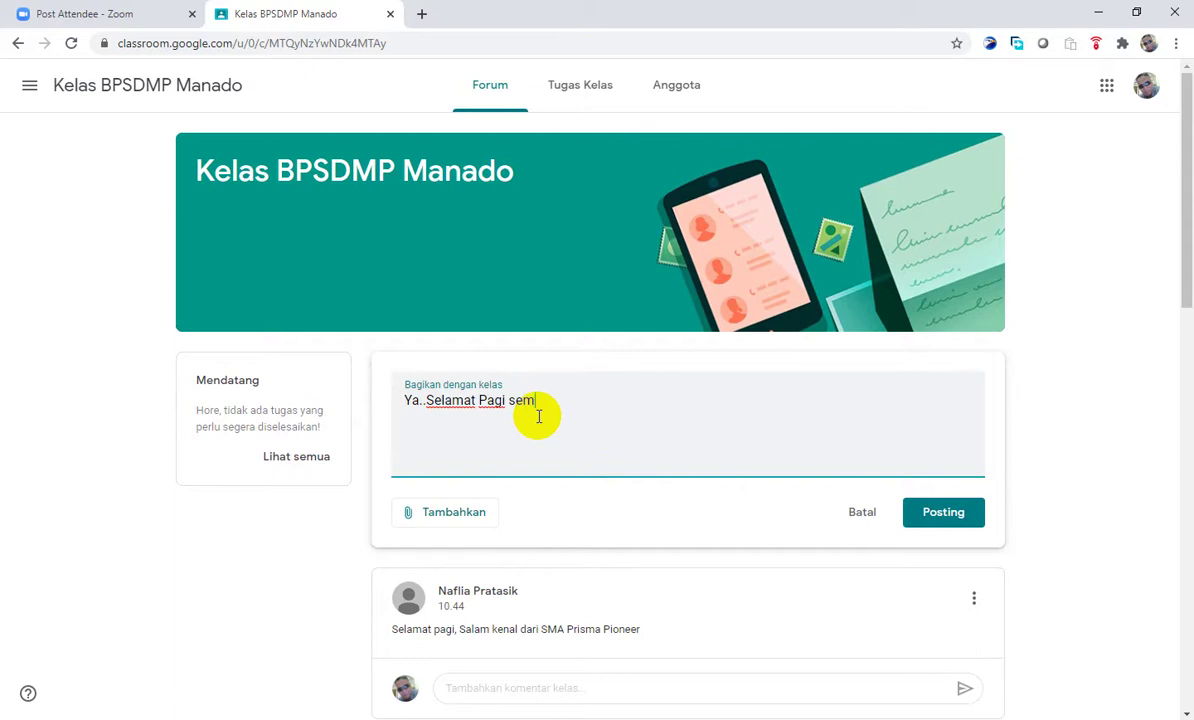
type("uanya..")
key("Return")
type("Salam Kenal... ")
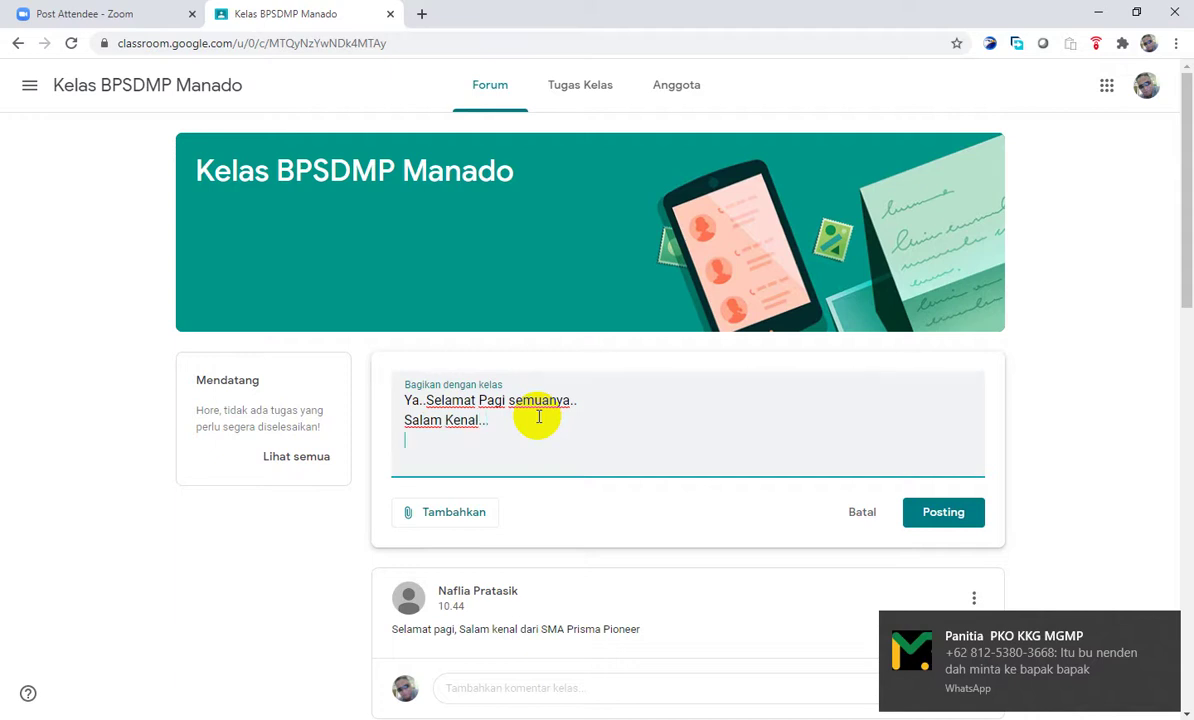
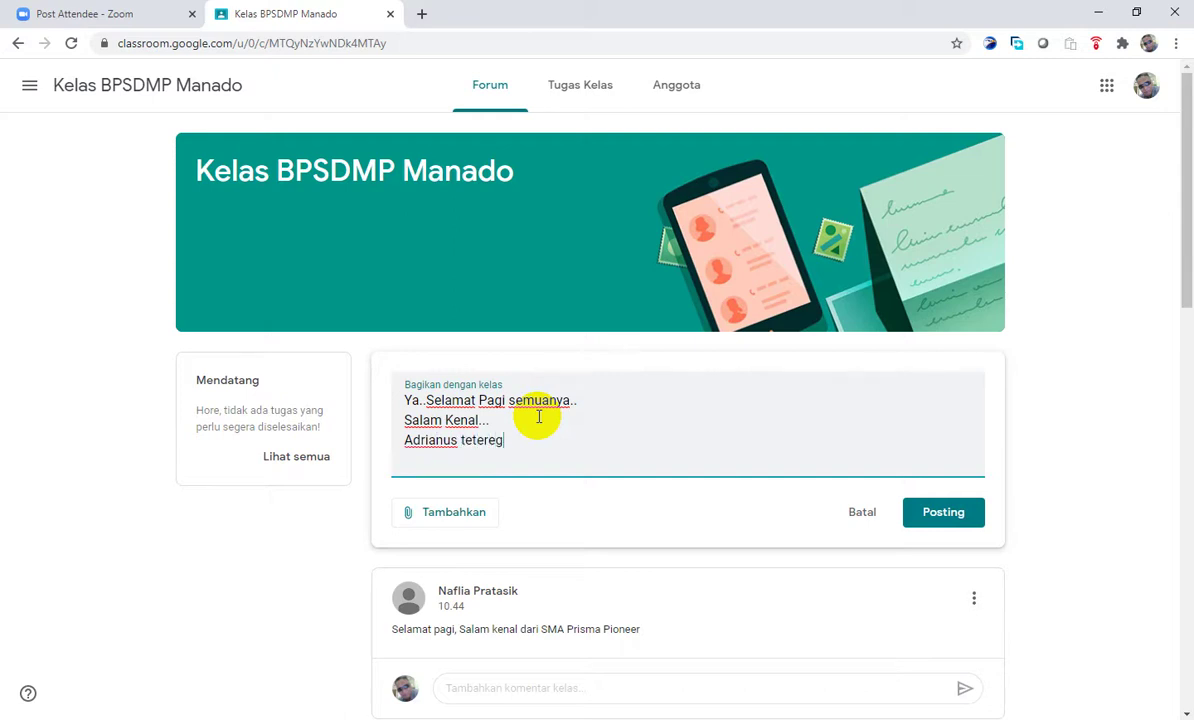
left_click(466, 441)
key("BackSpace")
type("T")
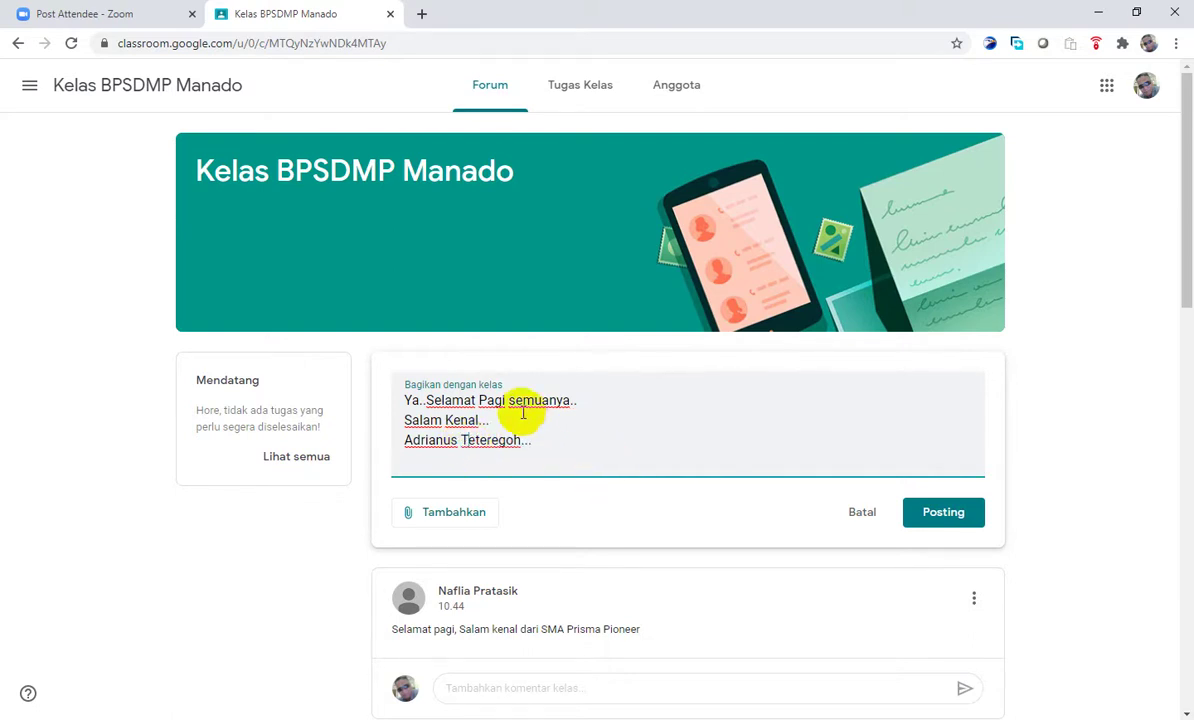
left_click(570, 455)
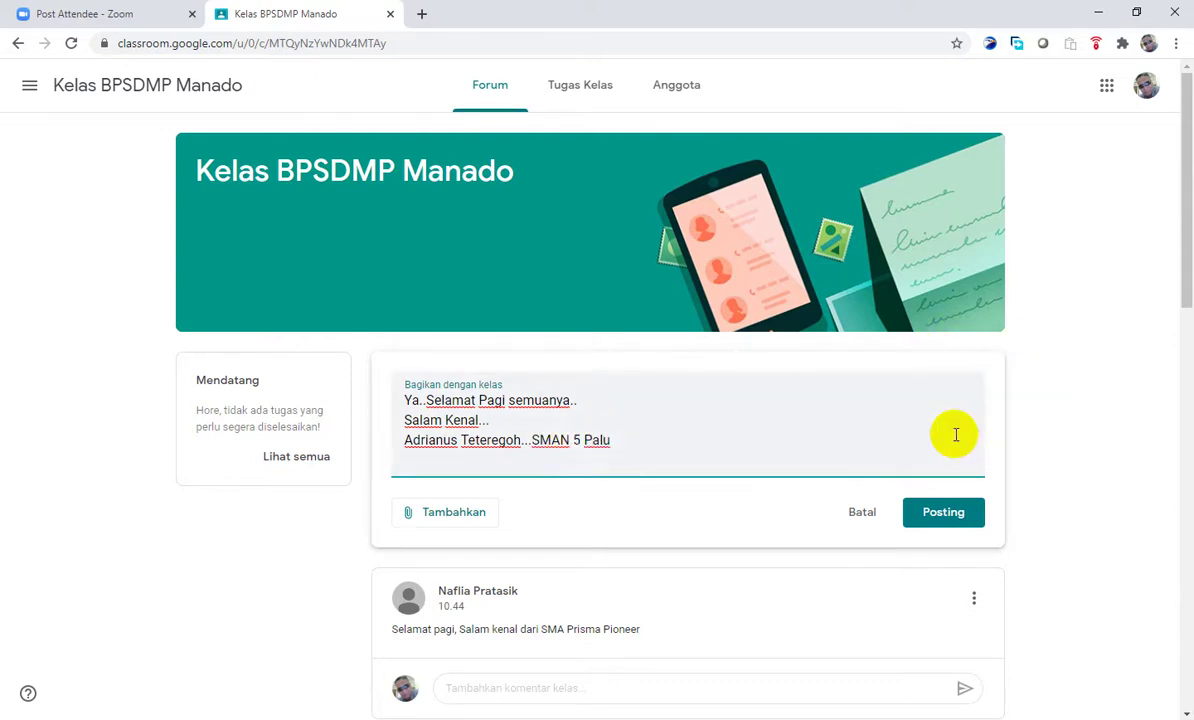
- Publish the greeting post and return to the top of the class stream
left_click(928, 514)
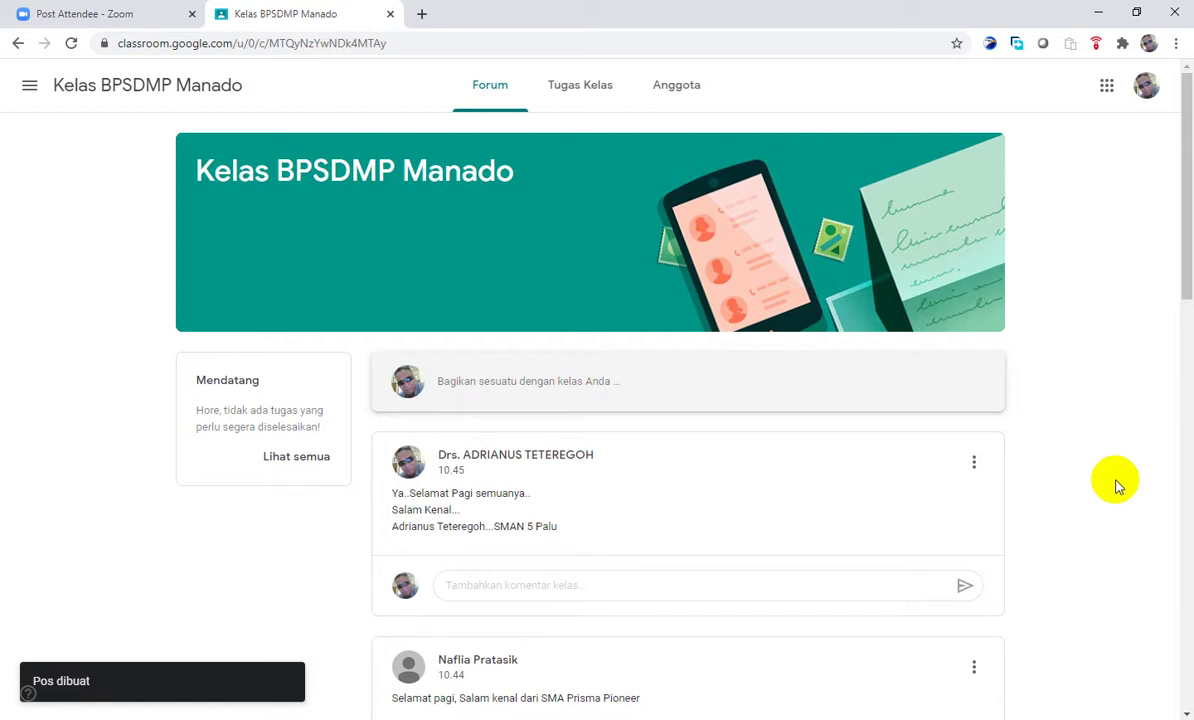
left_click(1115, 652)
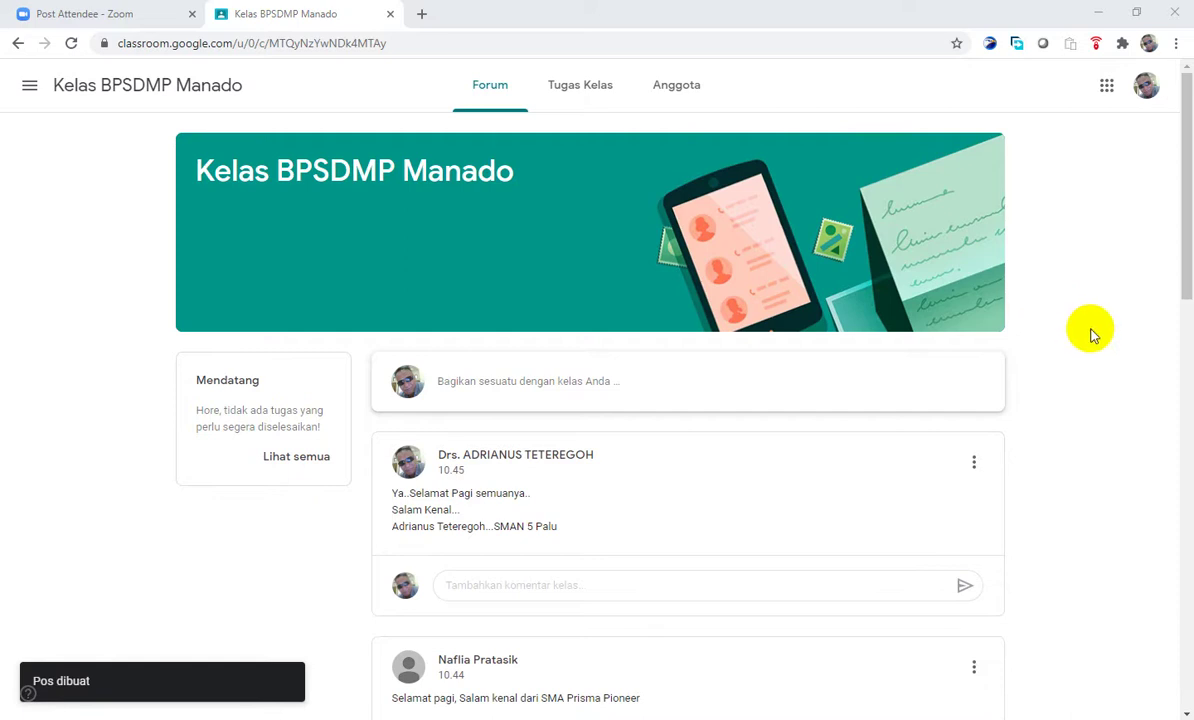
scroll(1120, 388, "down", 2)
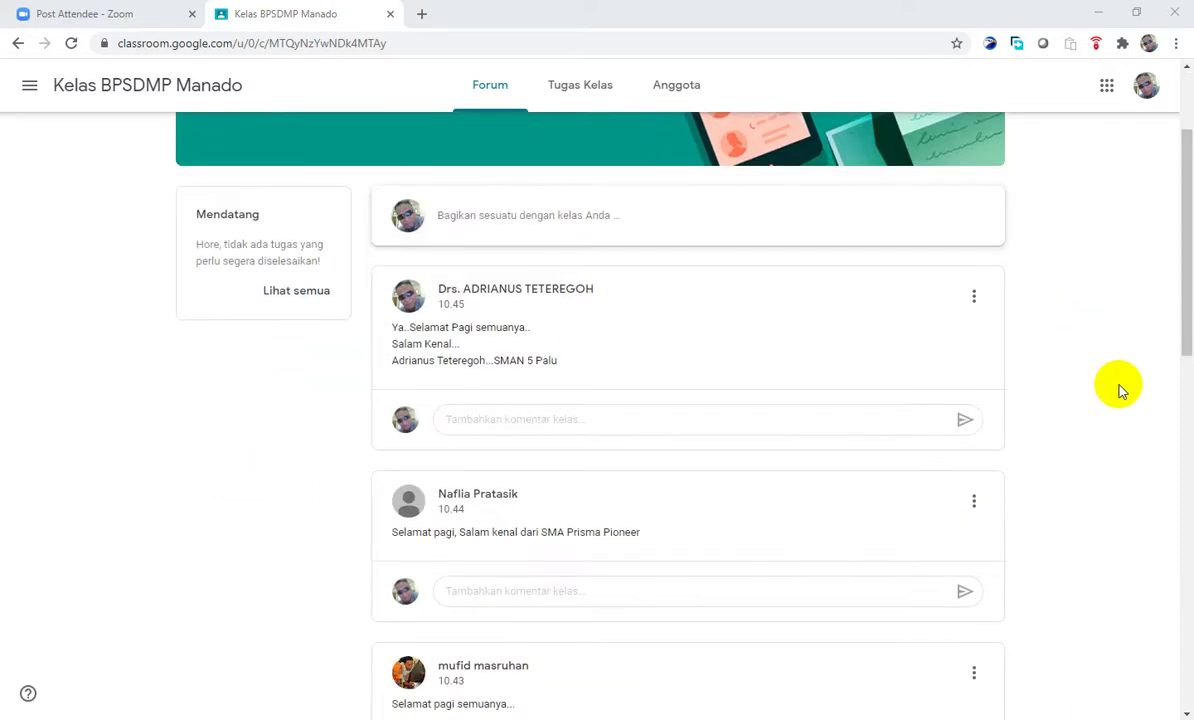
scroll(1120, 390, "up", 2)
left_click(482, 96)
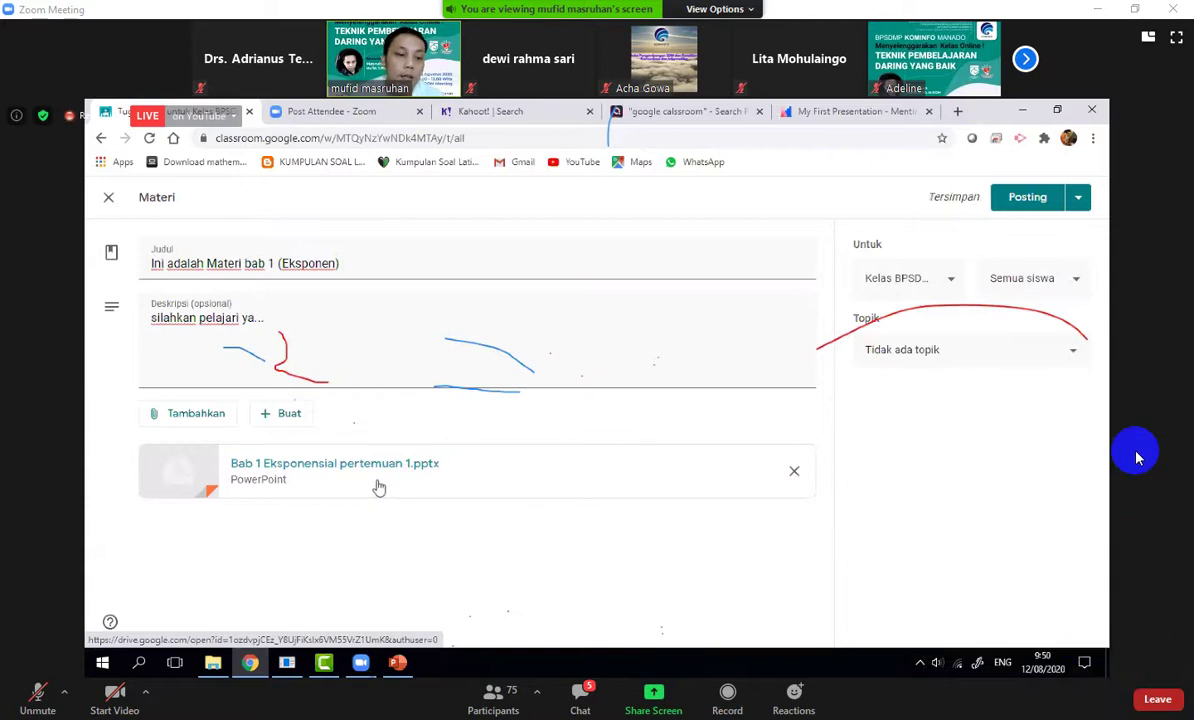
- Upload Bab 1 Persamaan eksponen.pdf and bilangan berpangkat.pdf from the computer through Google Drive
left_click(189, 420)
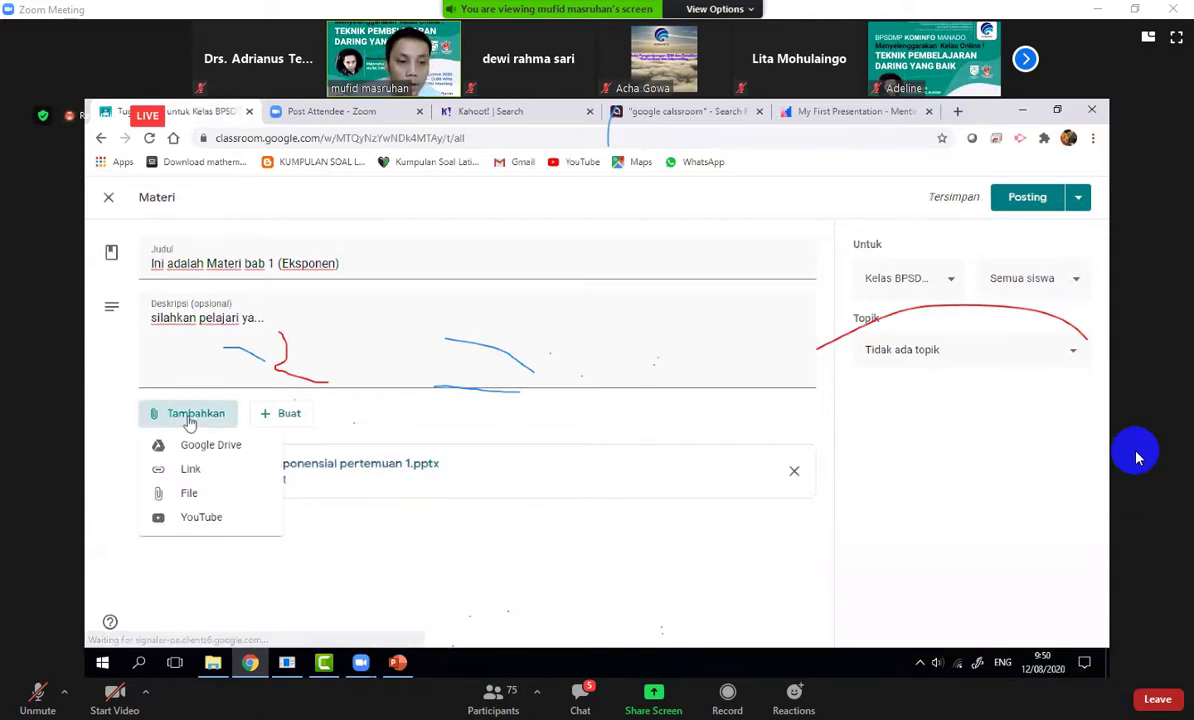
left_click(189, 494)
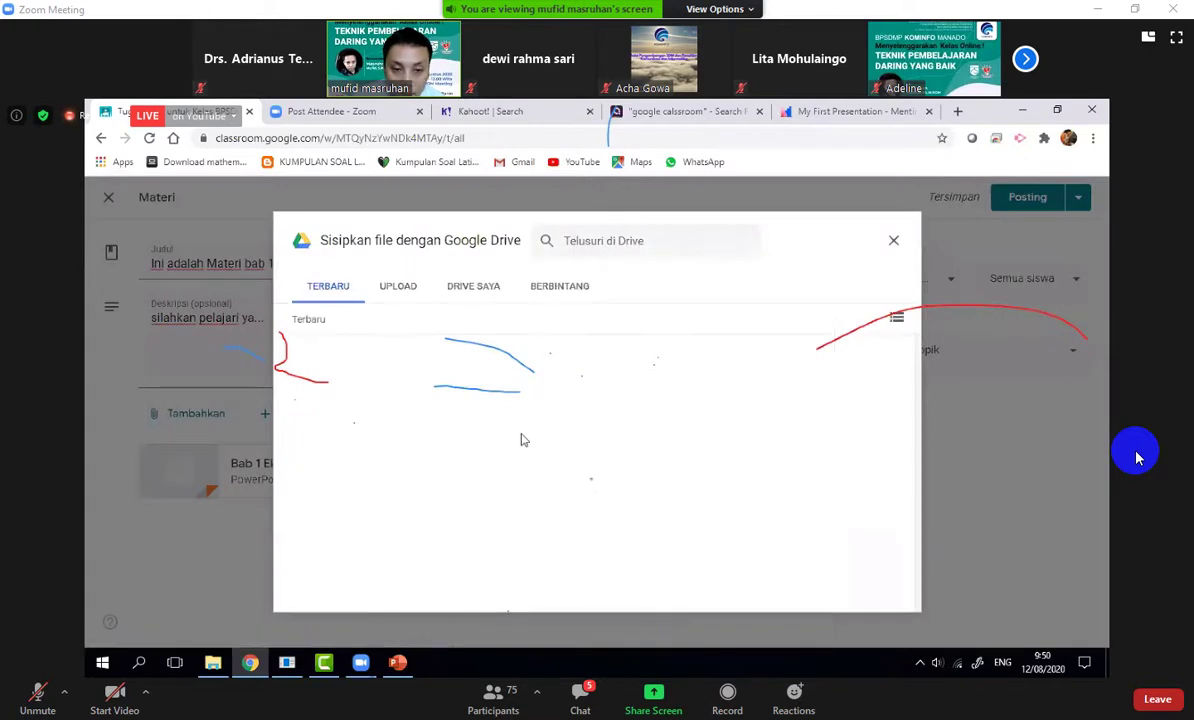
left_click(396, 288)
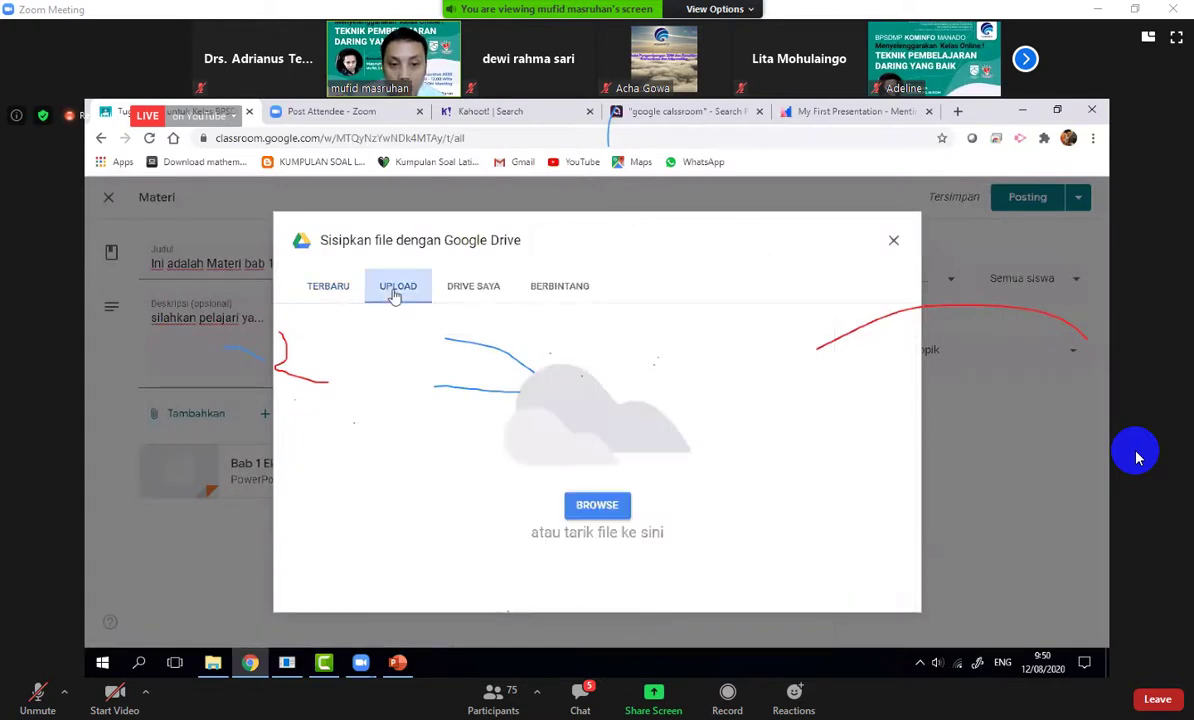
left_click(584, 504)
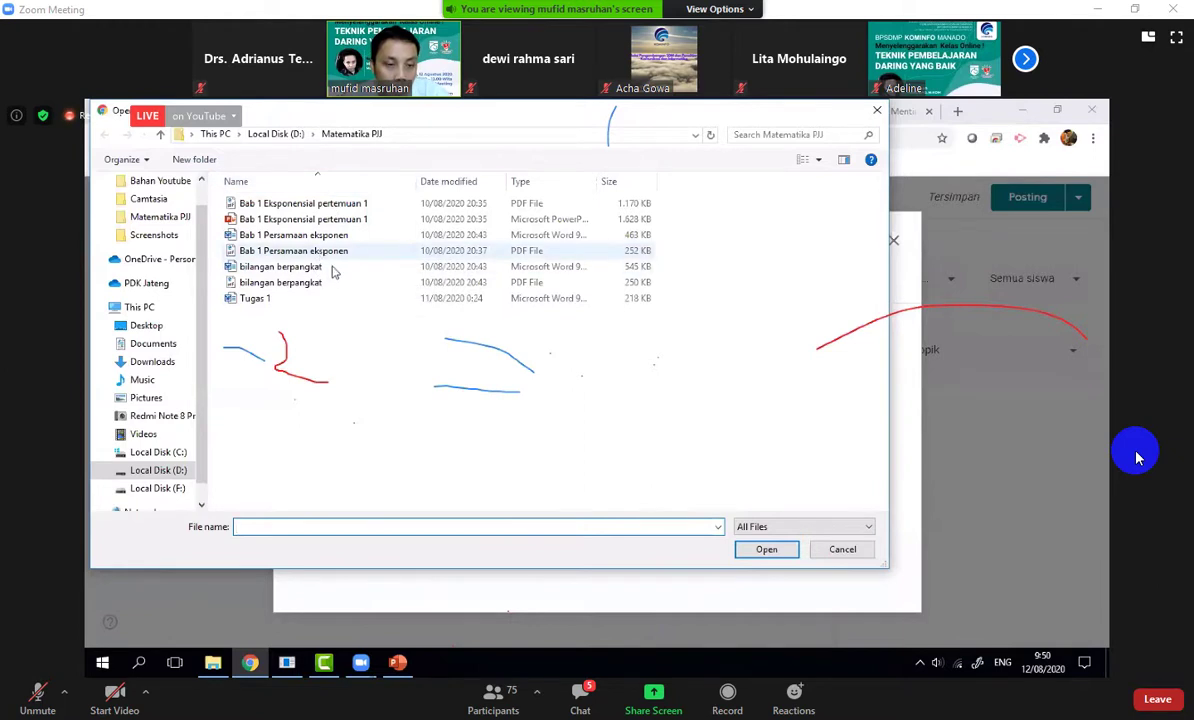
left_click(310, 251)
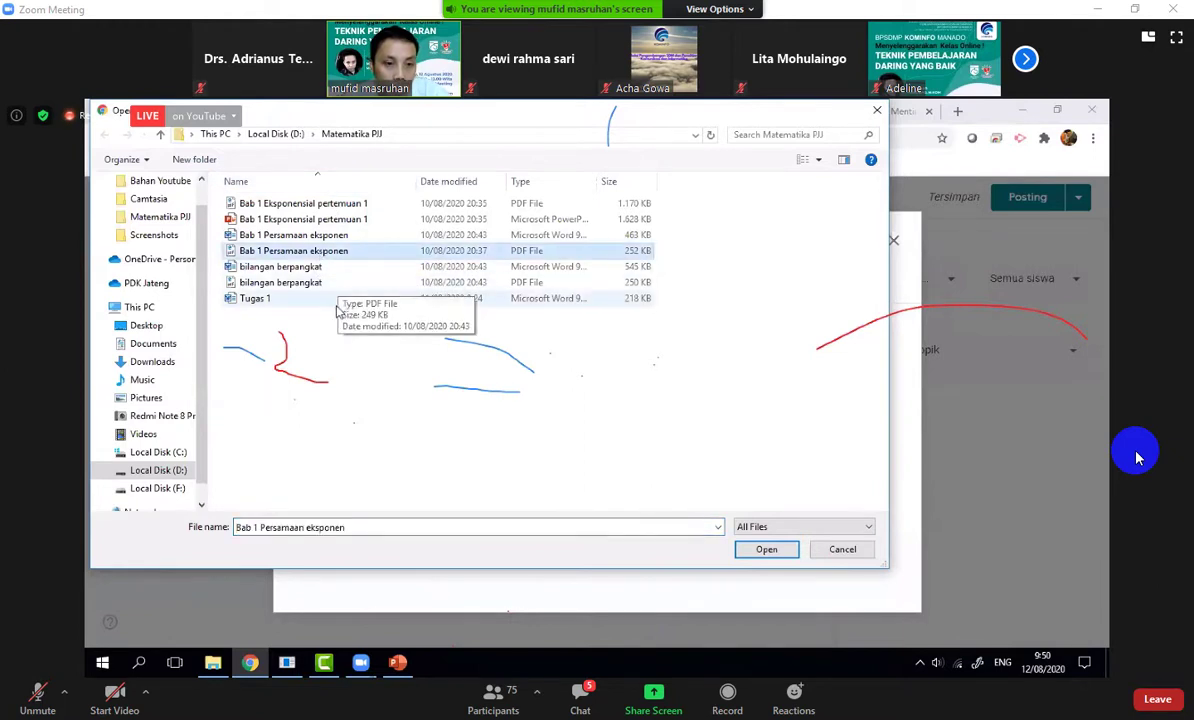
left_click(312, 284, "ctrl")
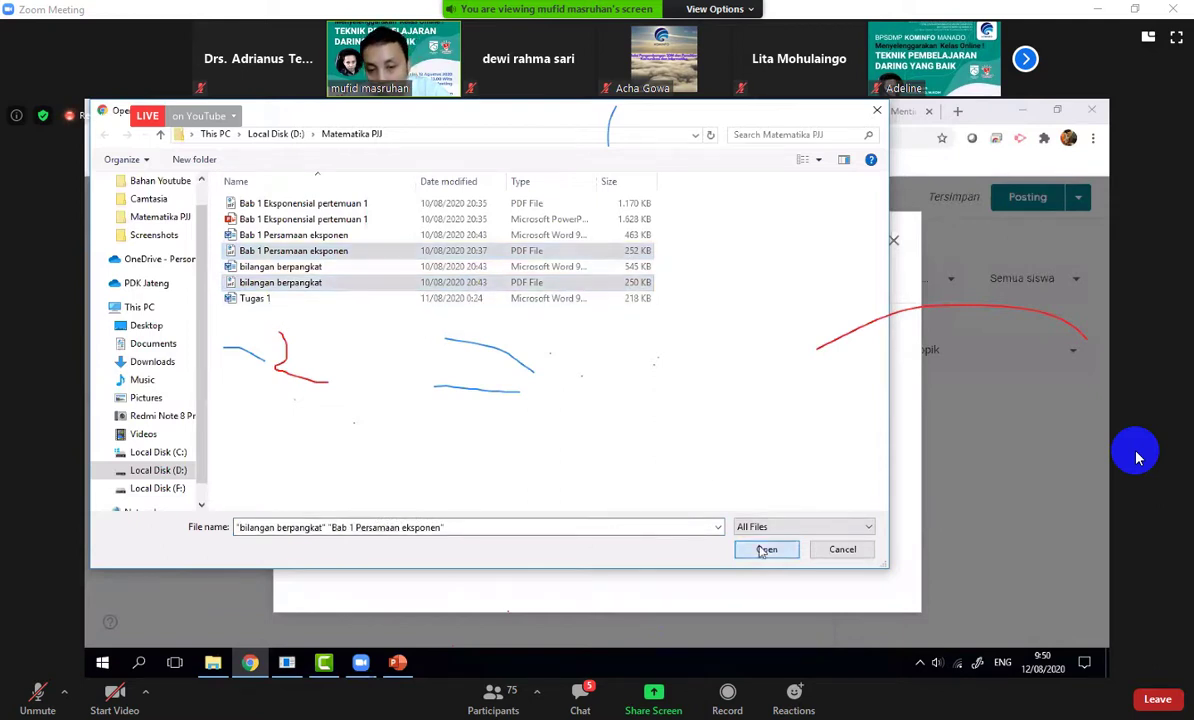
left_click(520, 525)
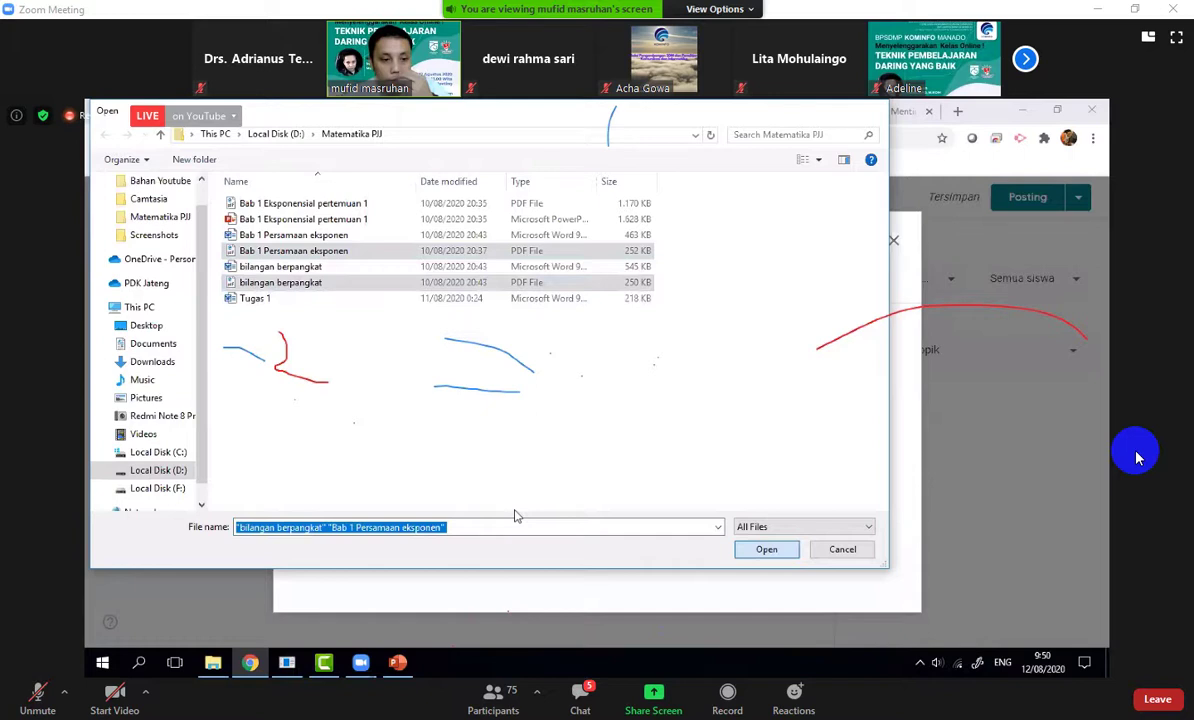
key("Return")
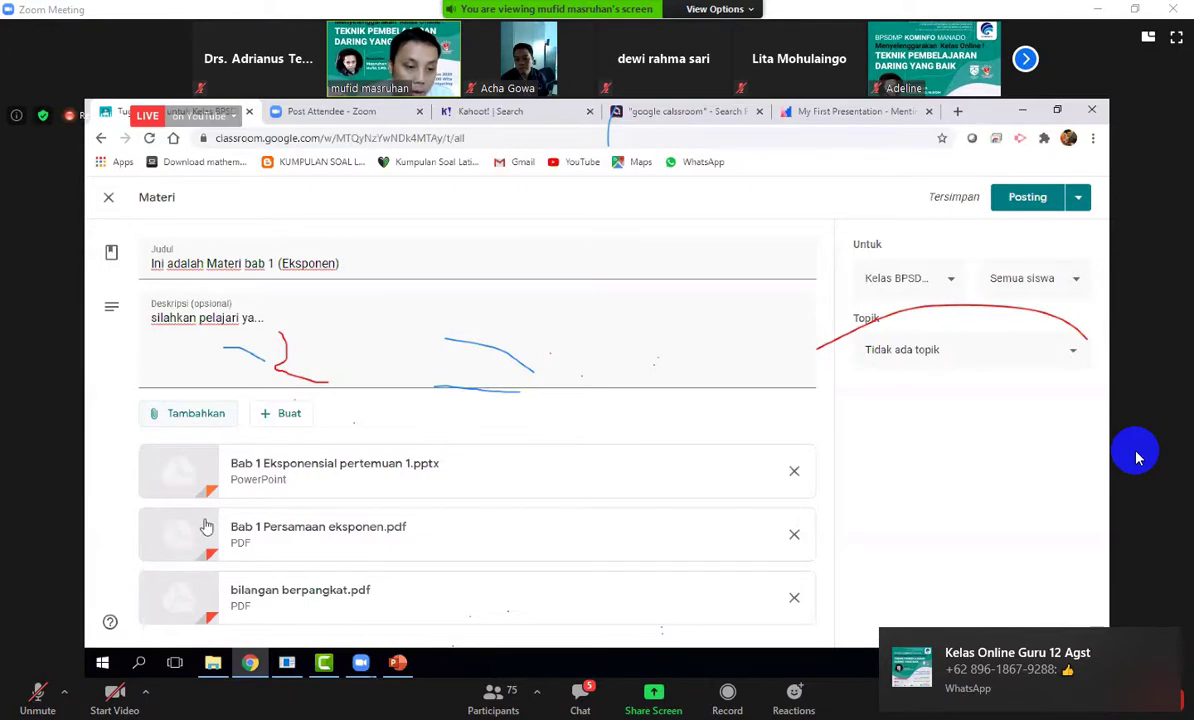
- Open the attachment type list to add a YouTube video
left_click(190, 413)
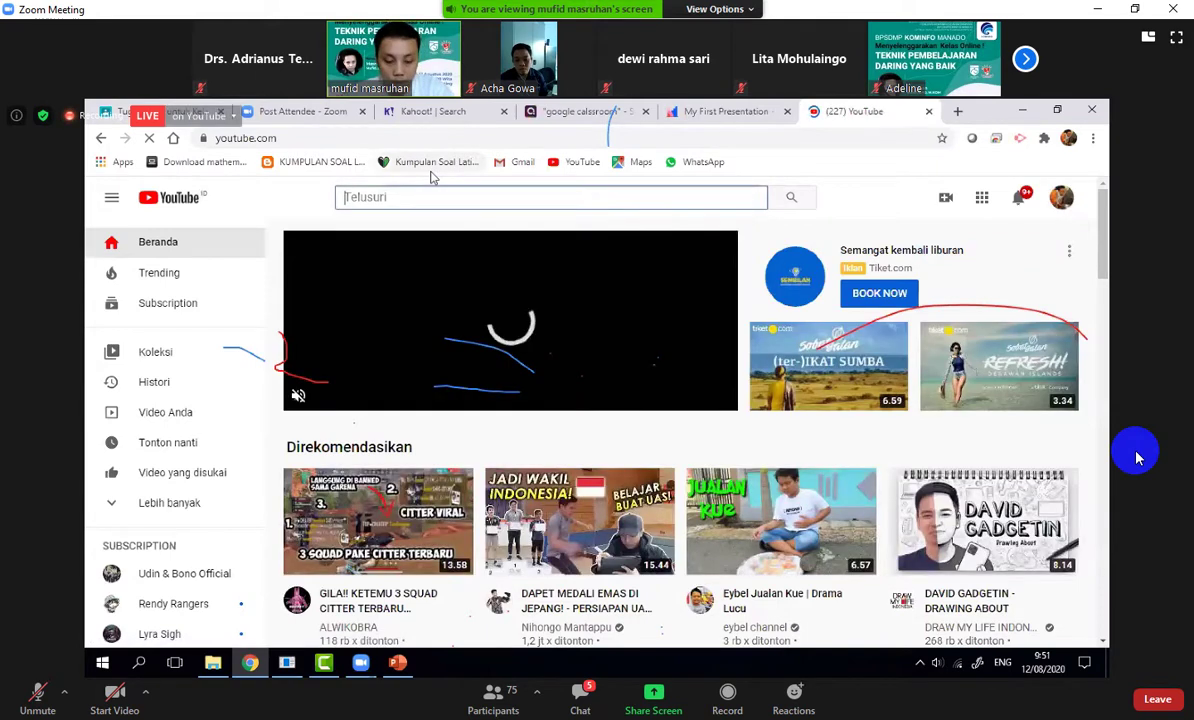
- Search YouTube for 'mufid eksponen'
type("mufid eksponen")
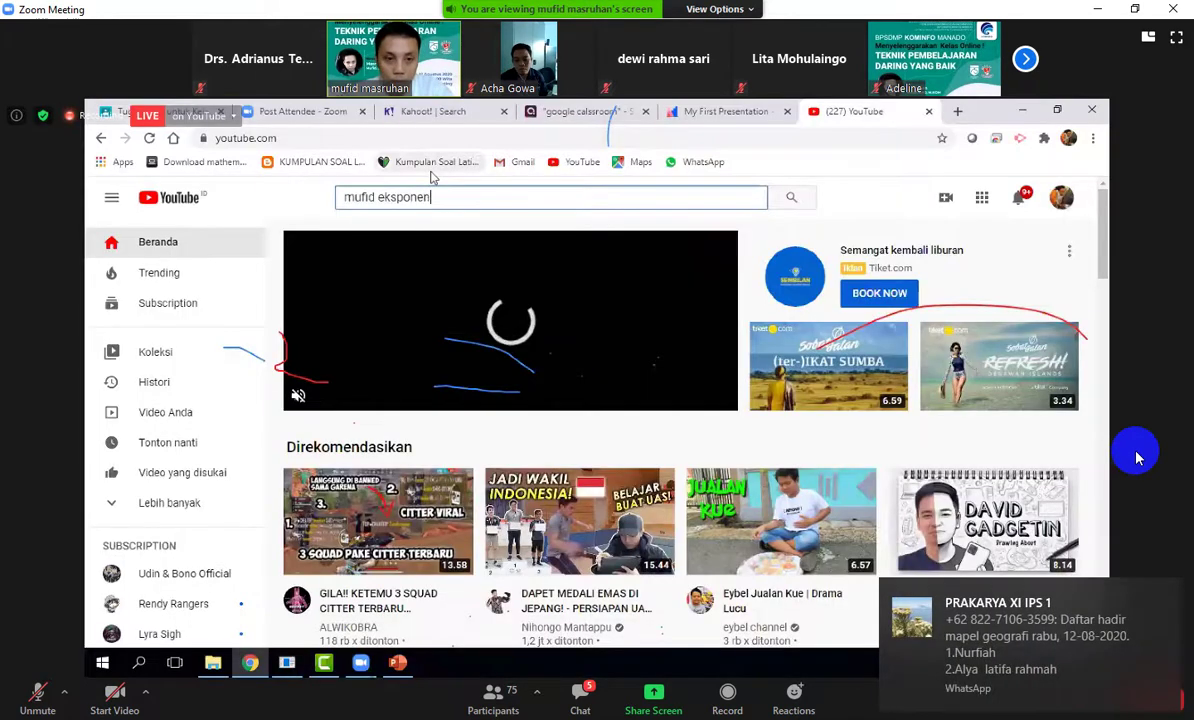
key("Return")
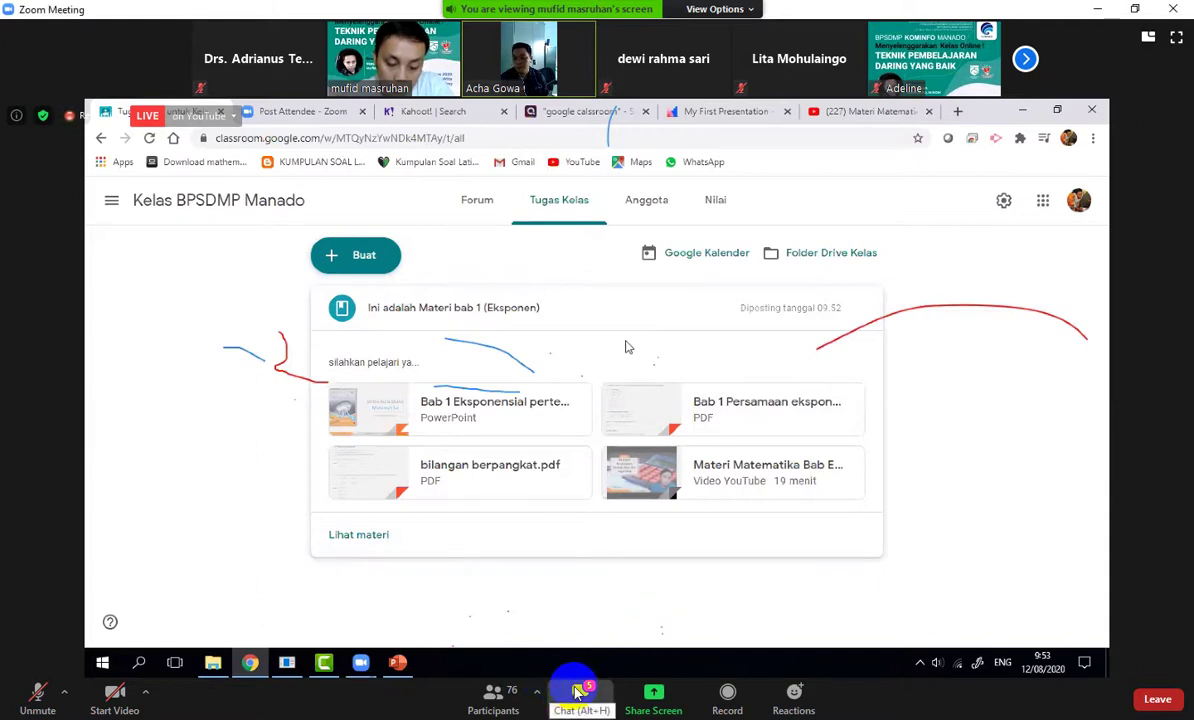
- Open the Zoom meeting chat and scroll back through earlier messages
left_click(575, 692)
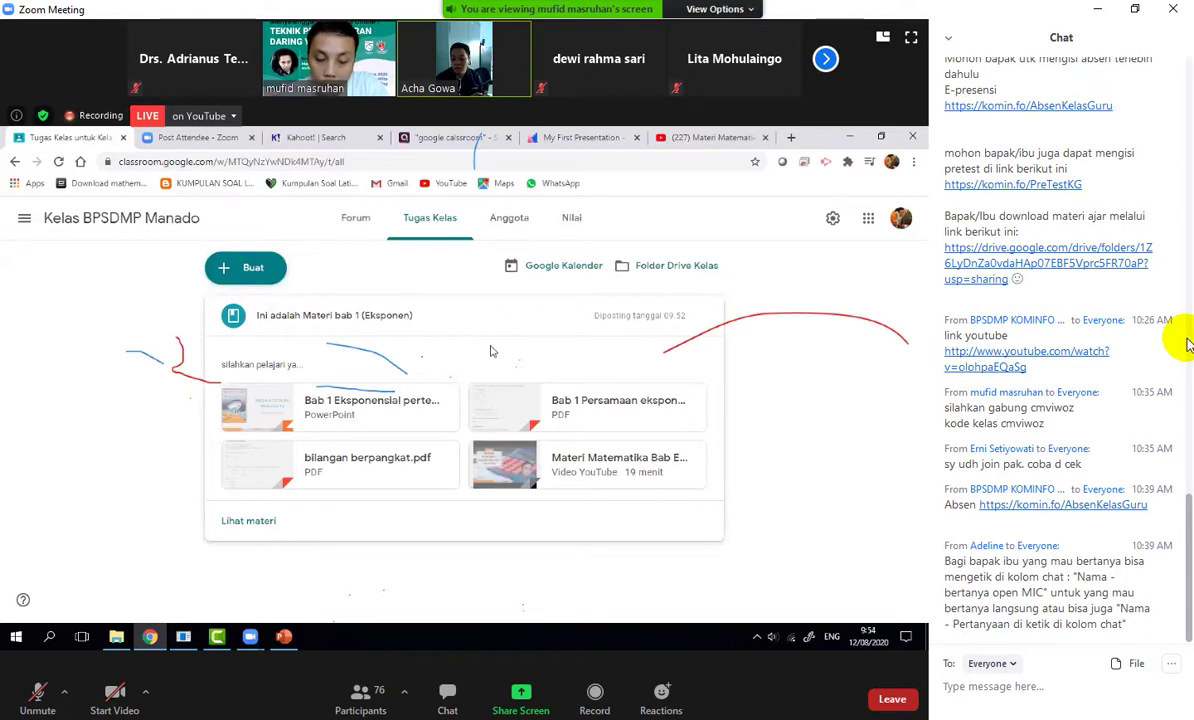
scroll(1188, 340, "up", 5)
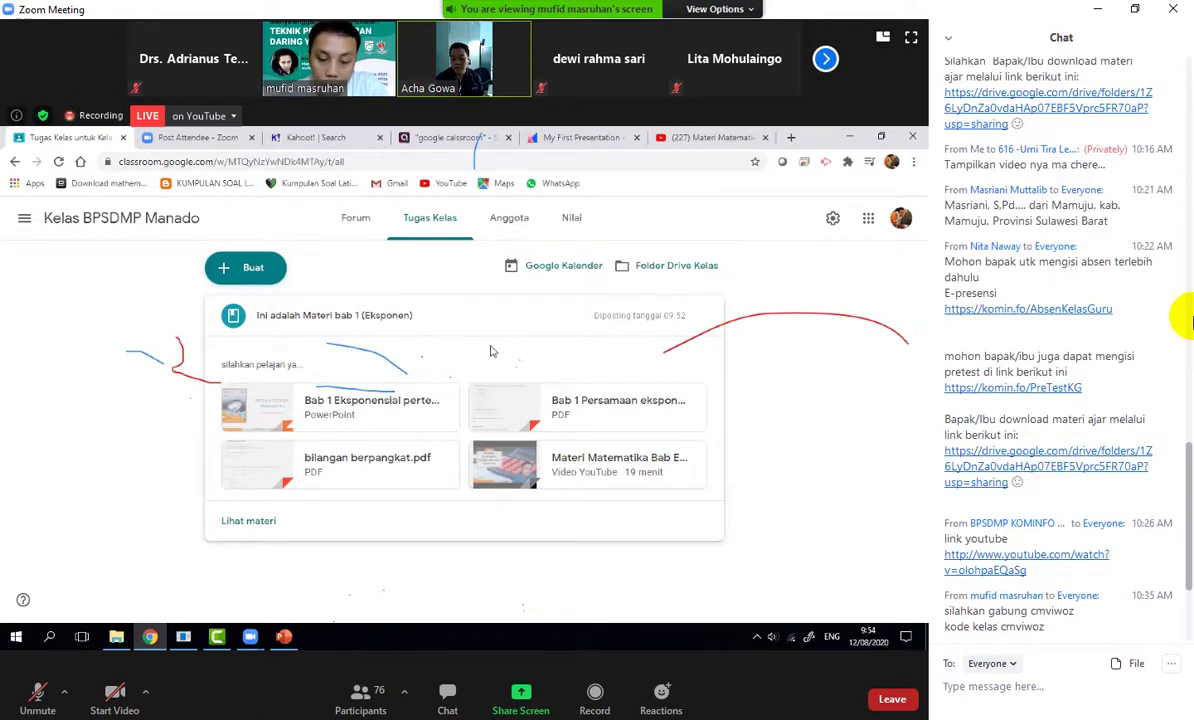
scroll(1191, 320, "up", 4)
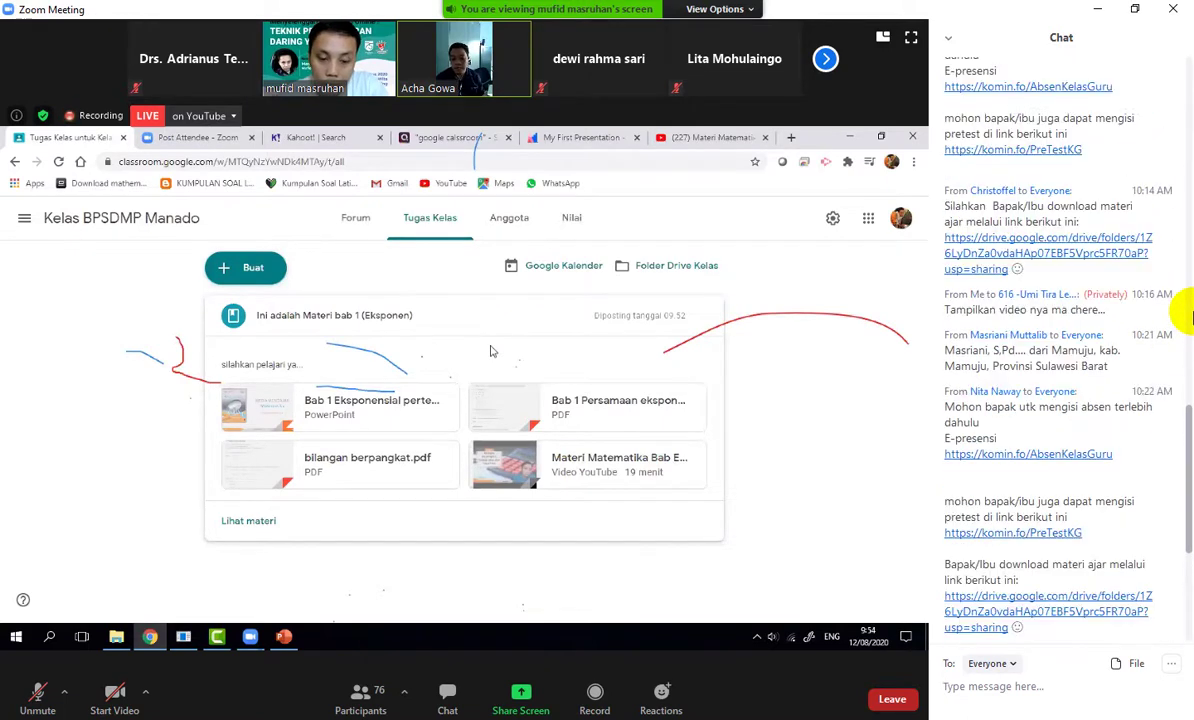
scroll(1191, 316, "up", 3)
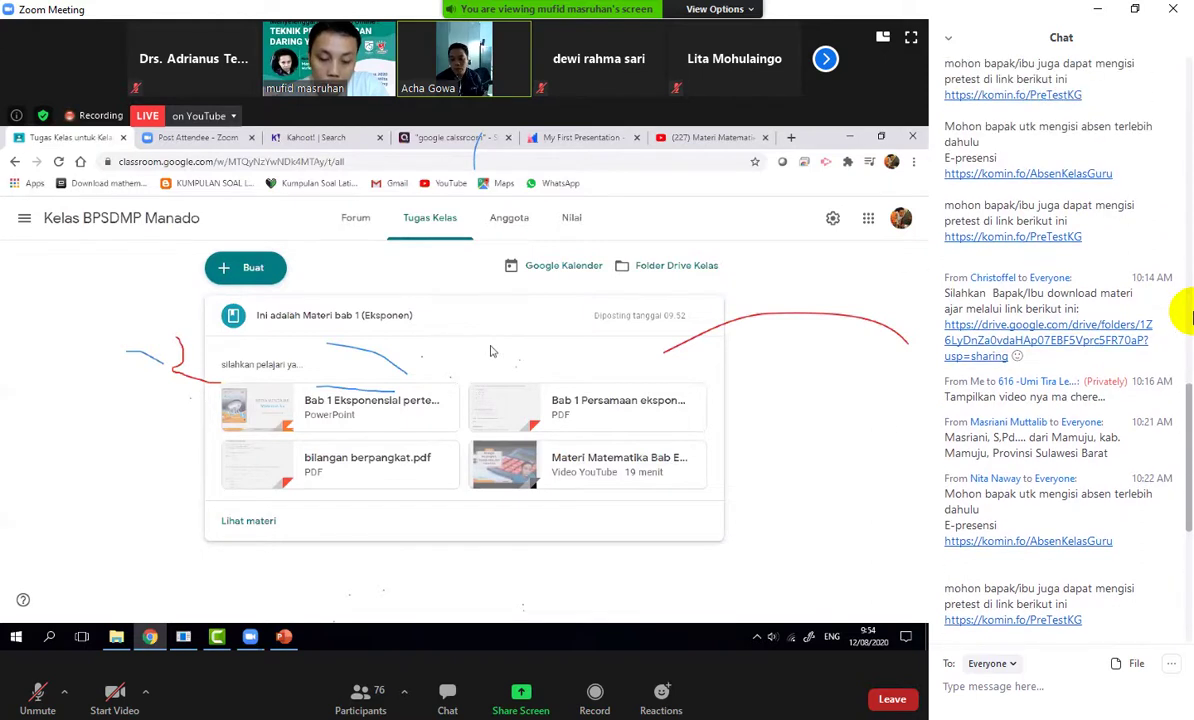
scroll(1191, 316, "up", 3)
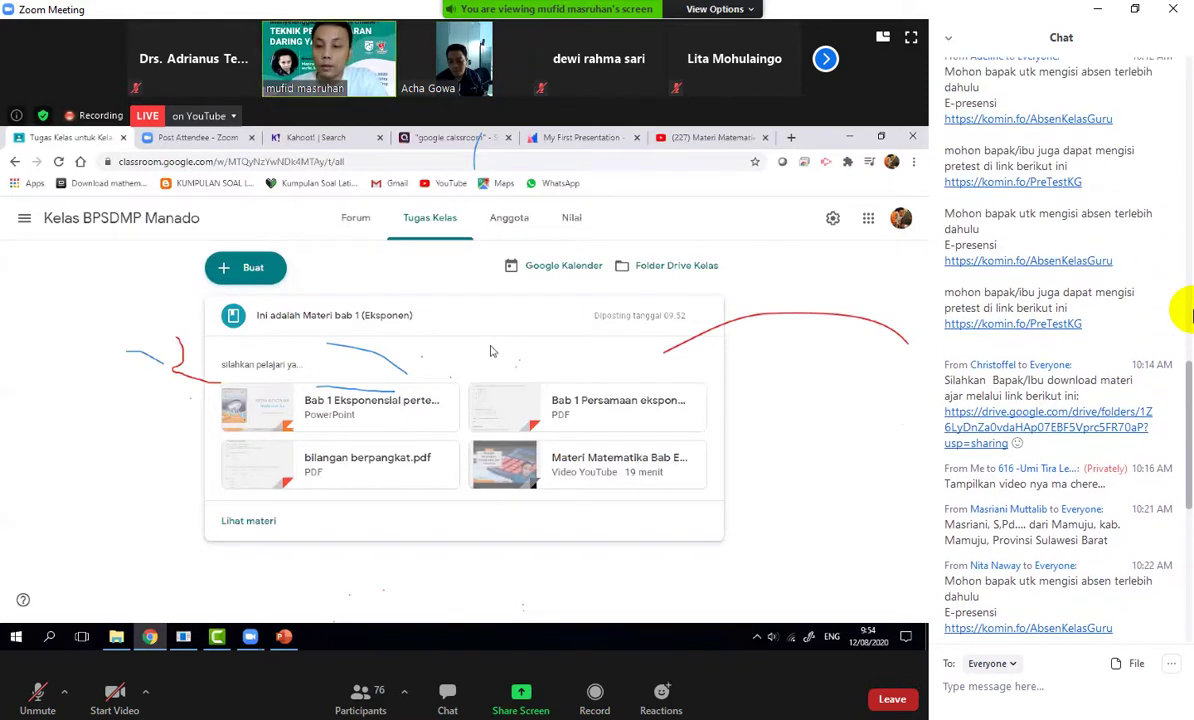
scroll(1191, 316, "up", 2)
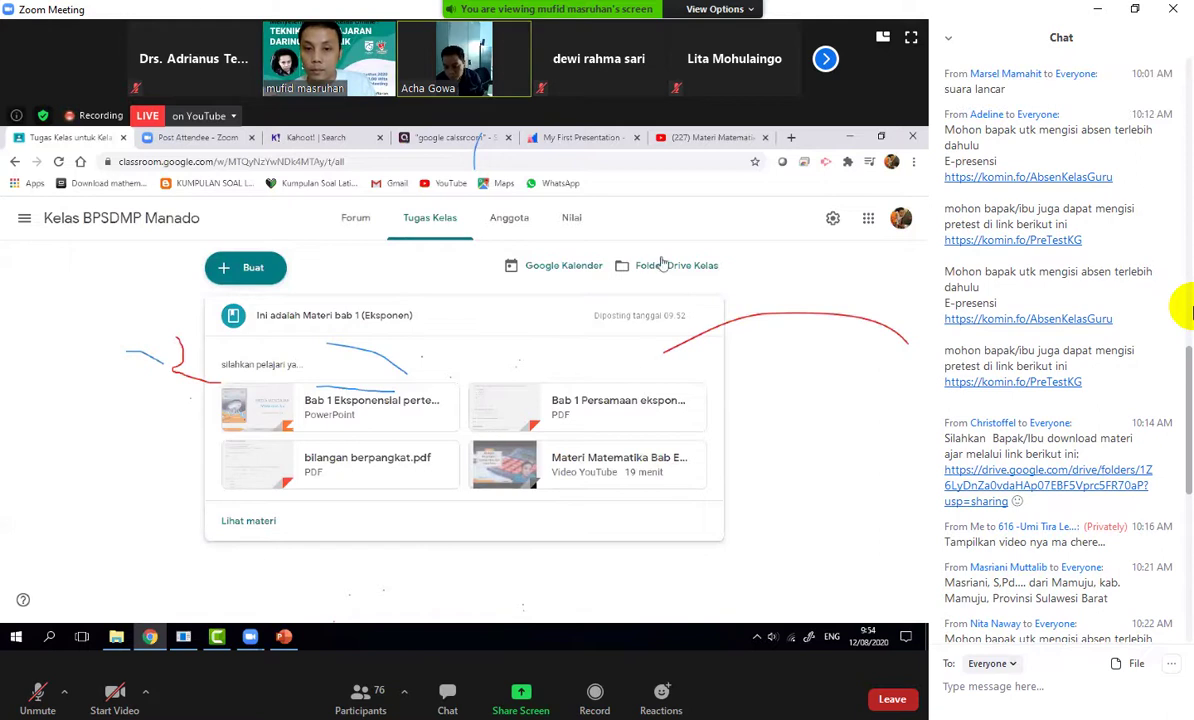
- Scroll down to the class code in General settings and dismiss the WhatsApp notification
scroll(1191, 313, "down", 2)
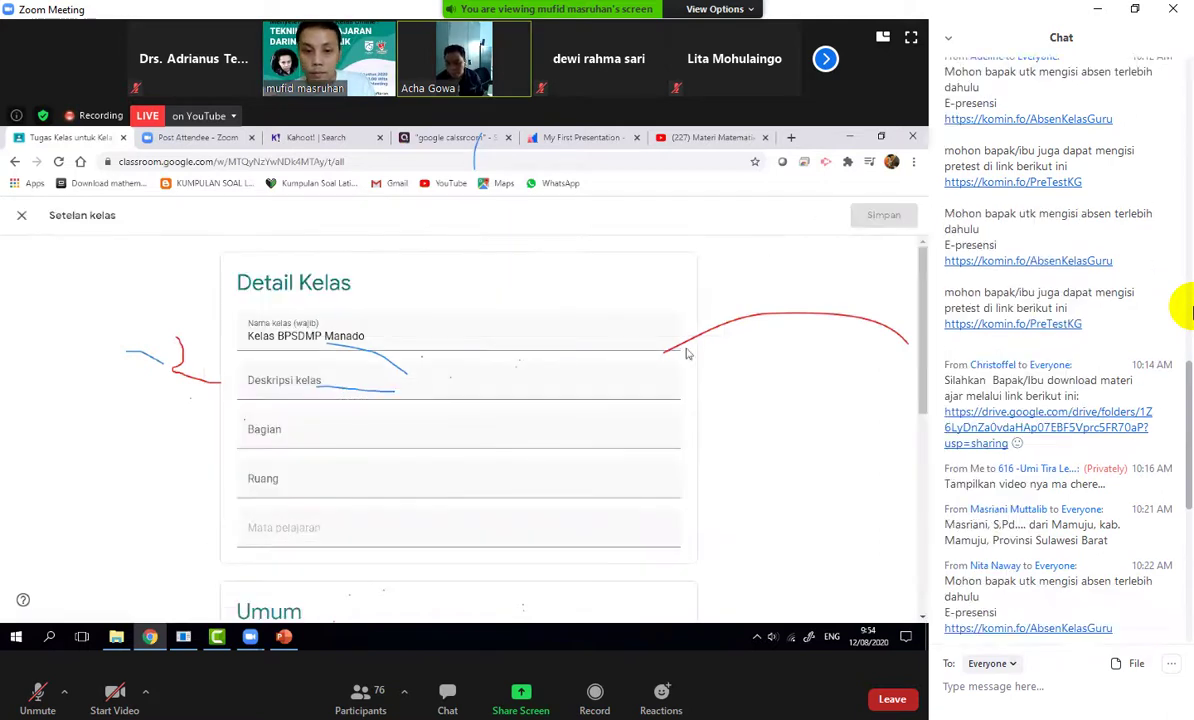
scroll(1191, 314, "down", 12)
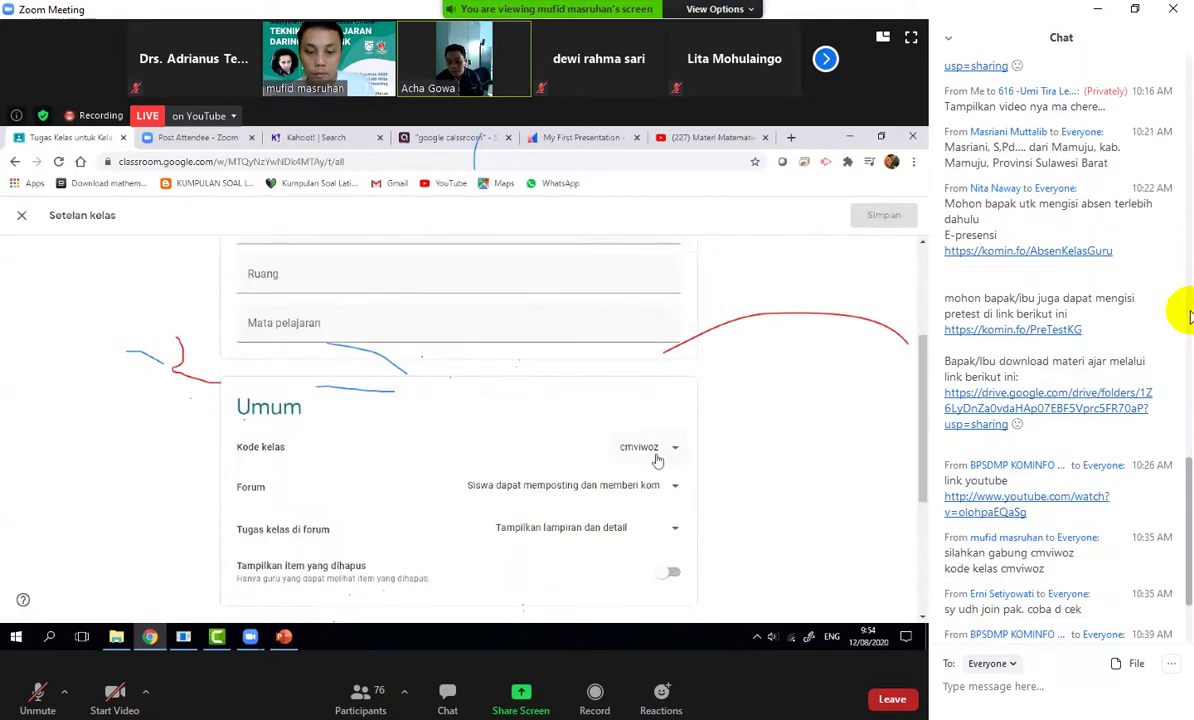
scroll(1190, 318, "down", 5)
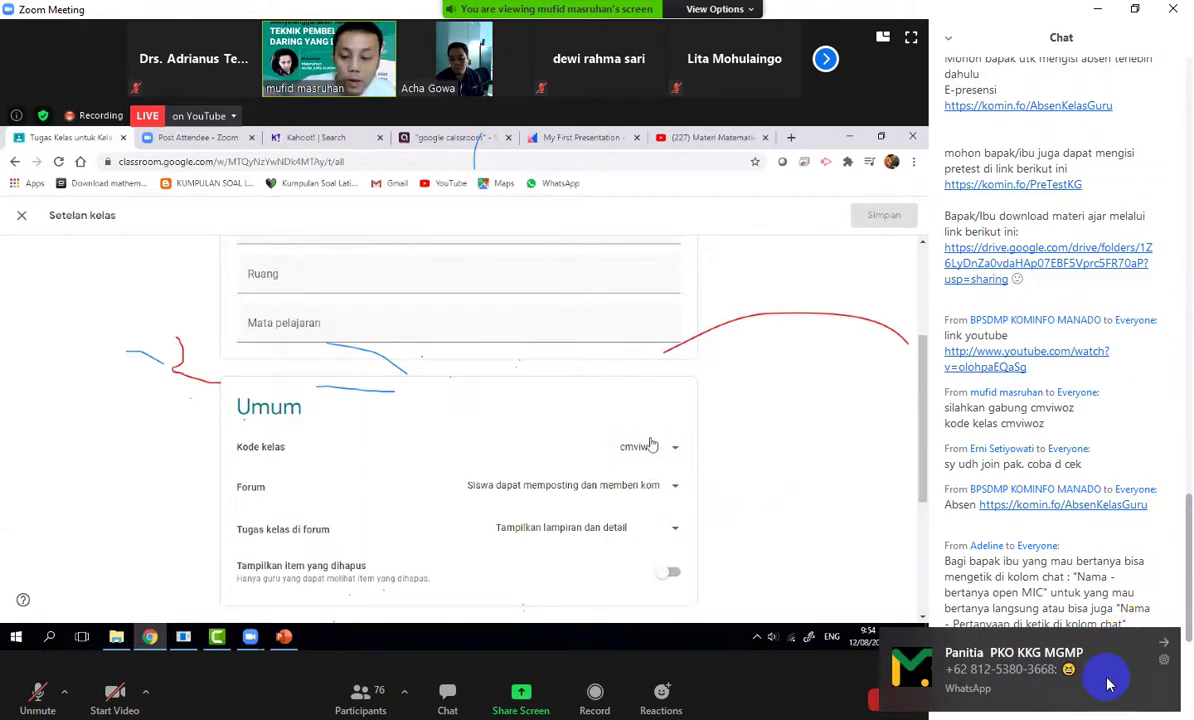
left_click(1108, 684)
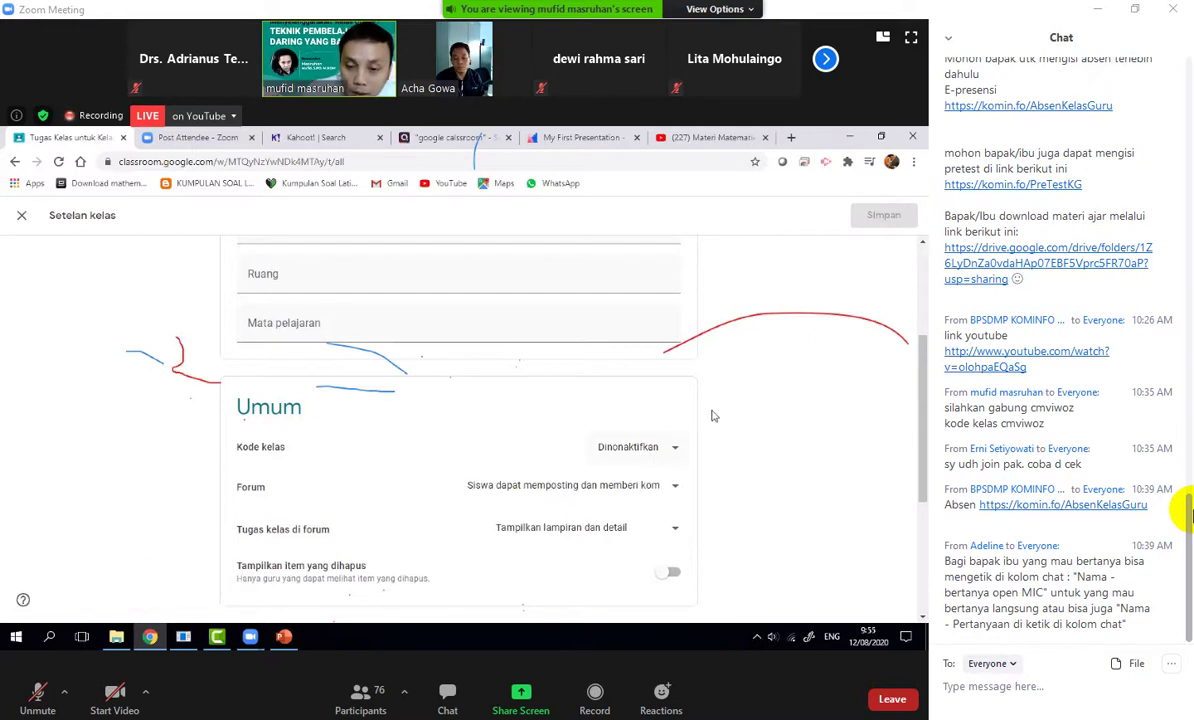
- Re-enable the disabled class code and briefly display it enlarged
left_click(655, 450)
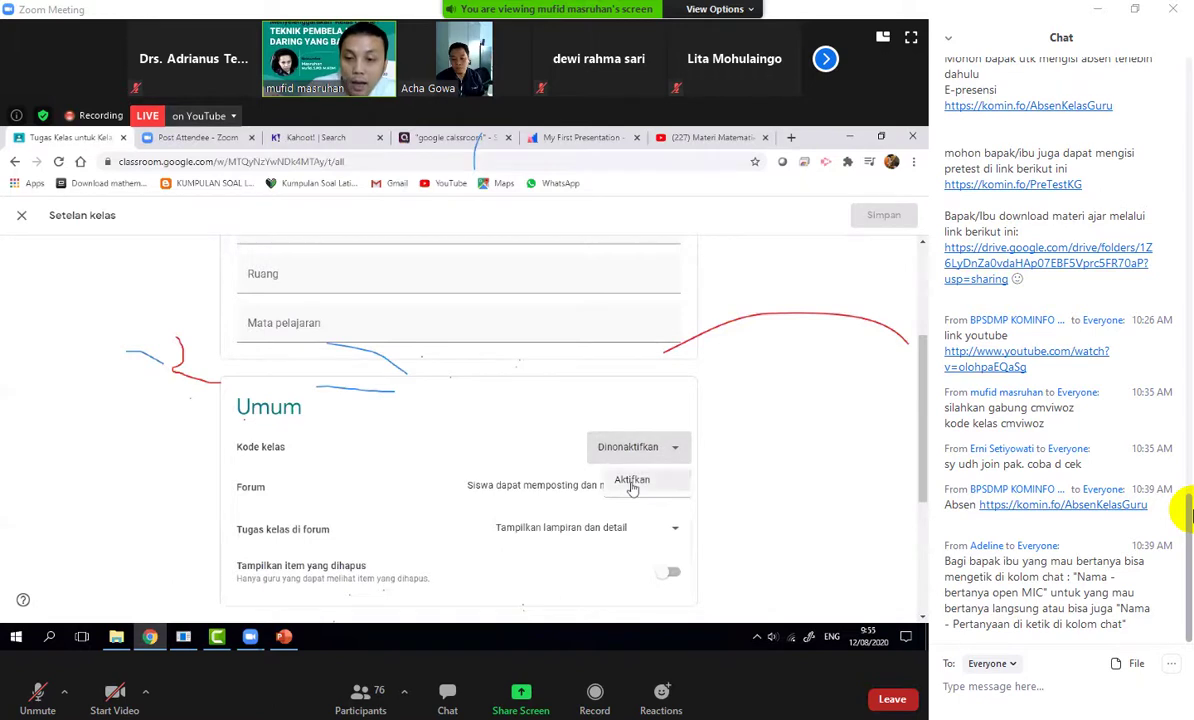
left_click(632, 484)
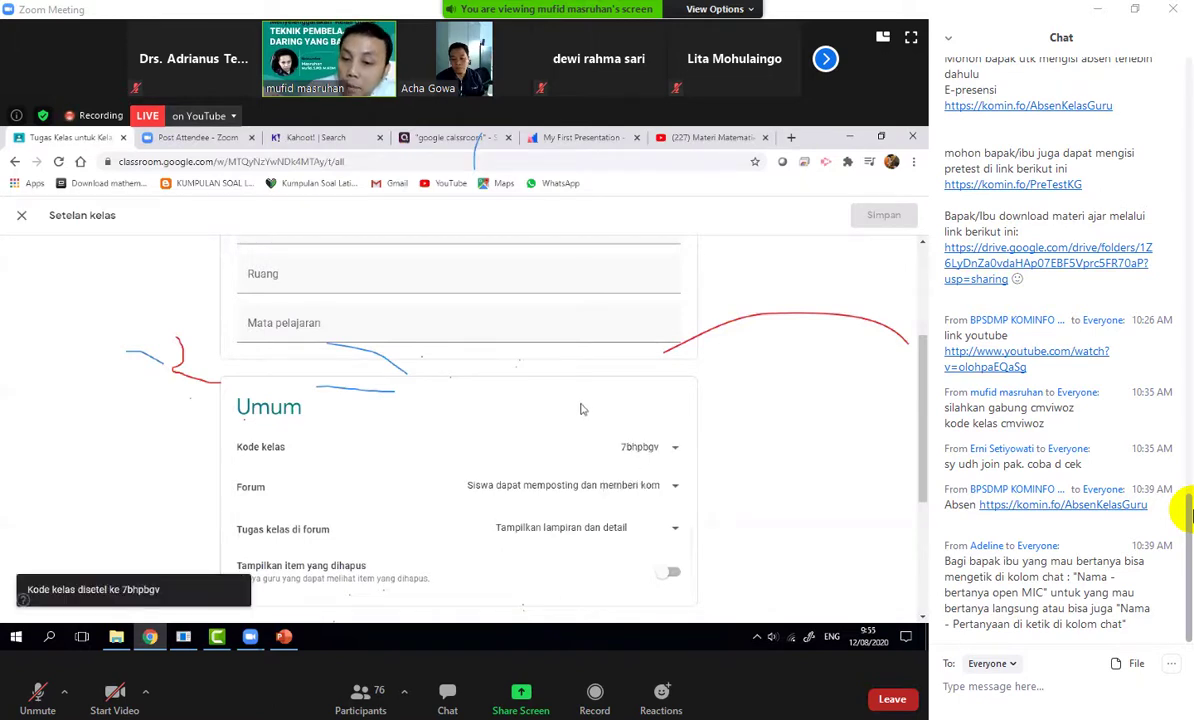
left_click(662, 448)
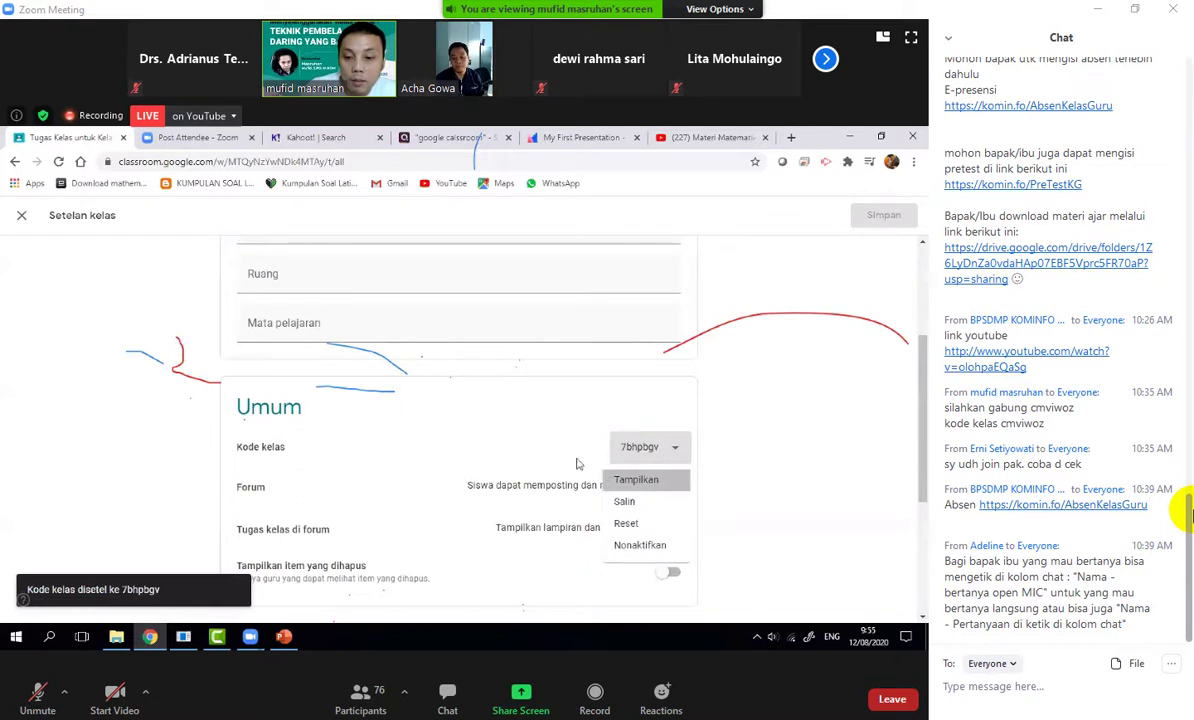
left_click(606, 481)
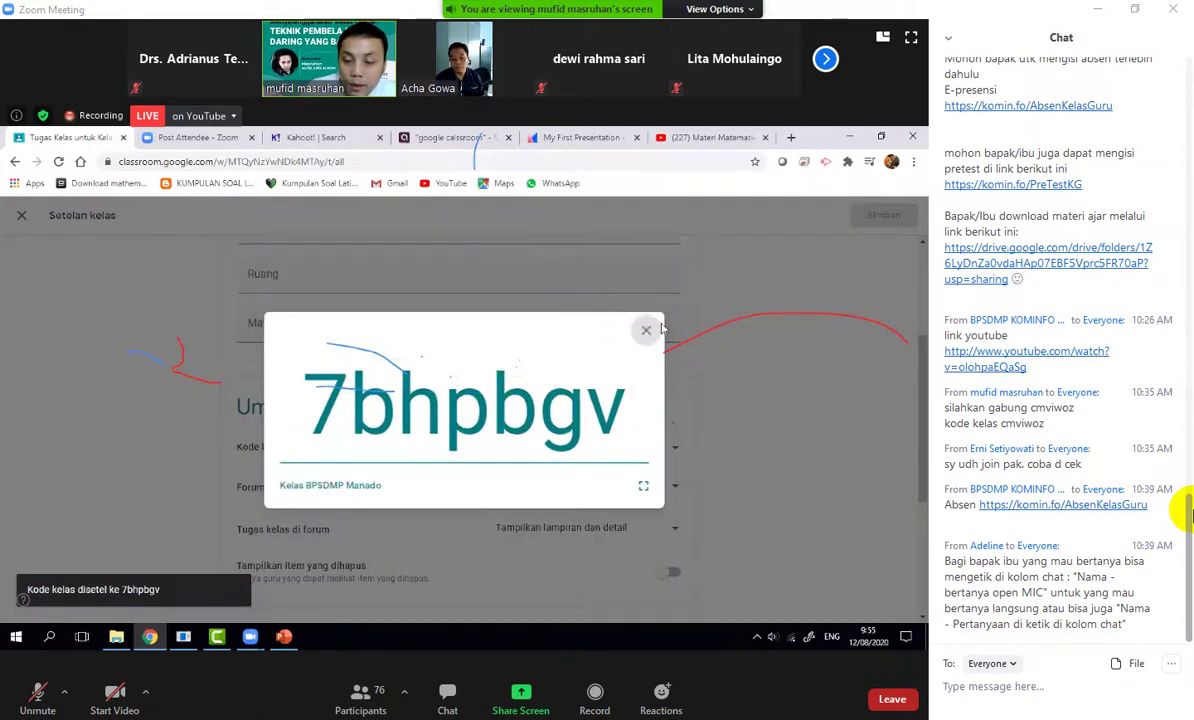
left_click(654, 328)
left_click(671, 449)
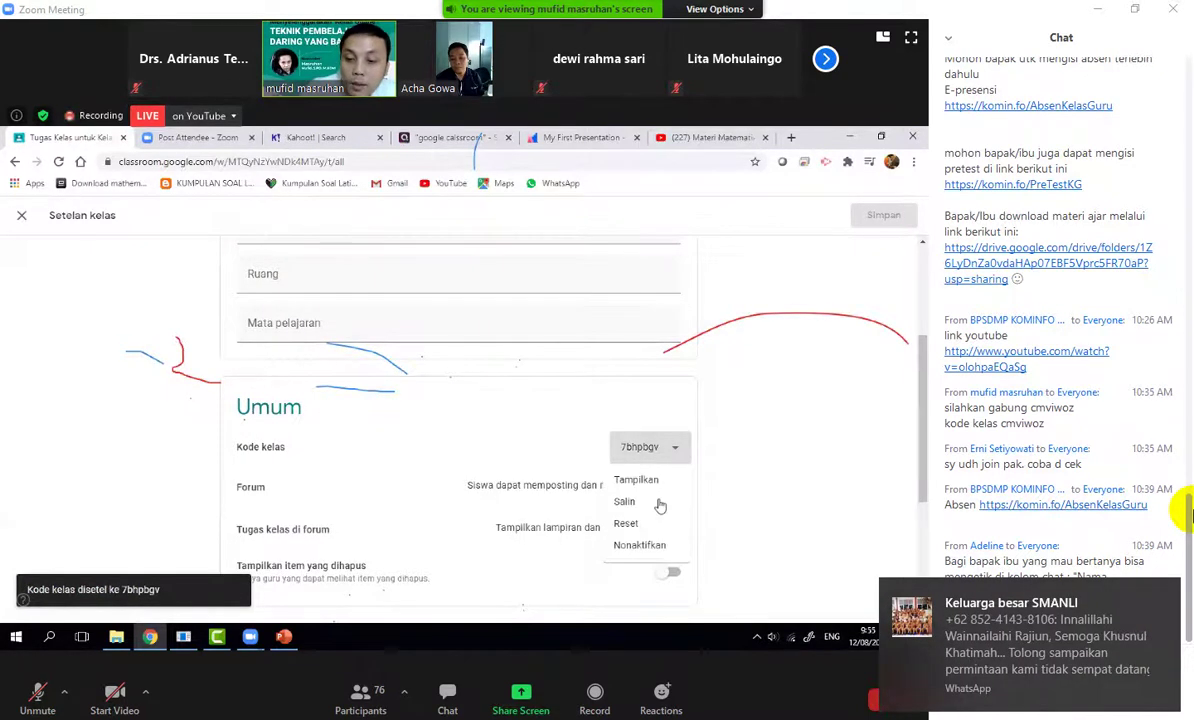
left_click(634, 524)
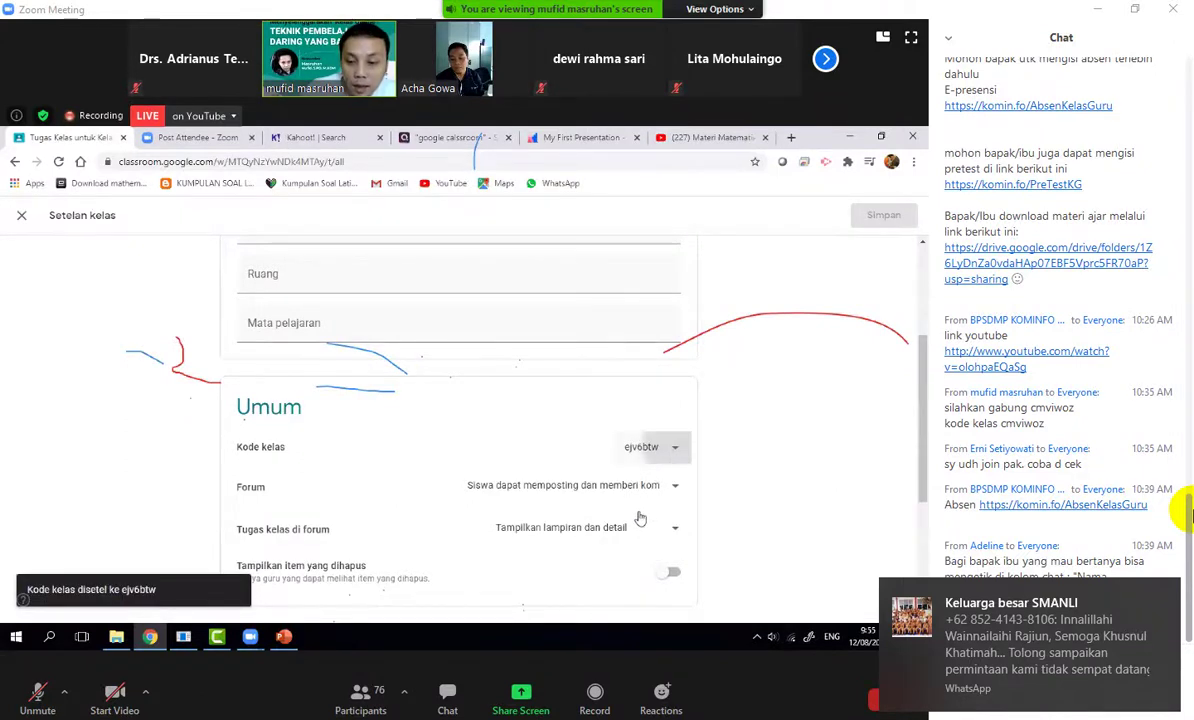
left_click(675, 449)
left_click(634, 524)
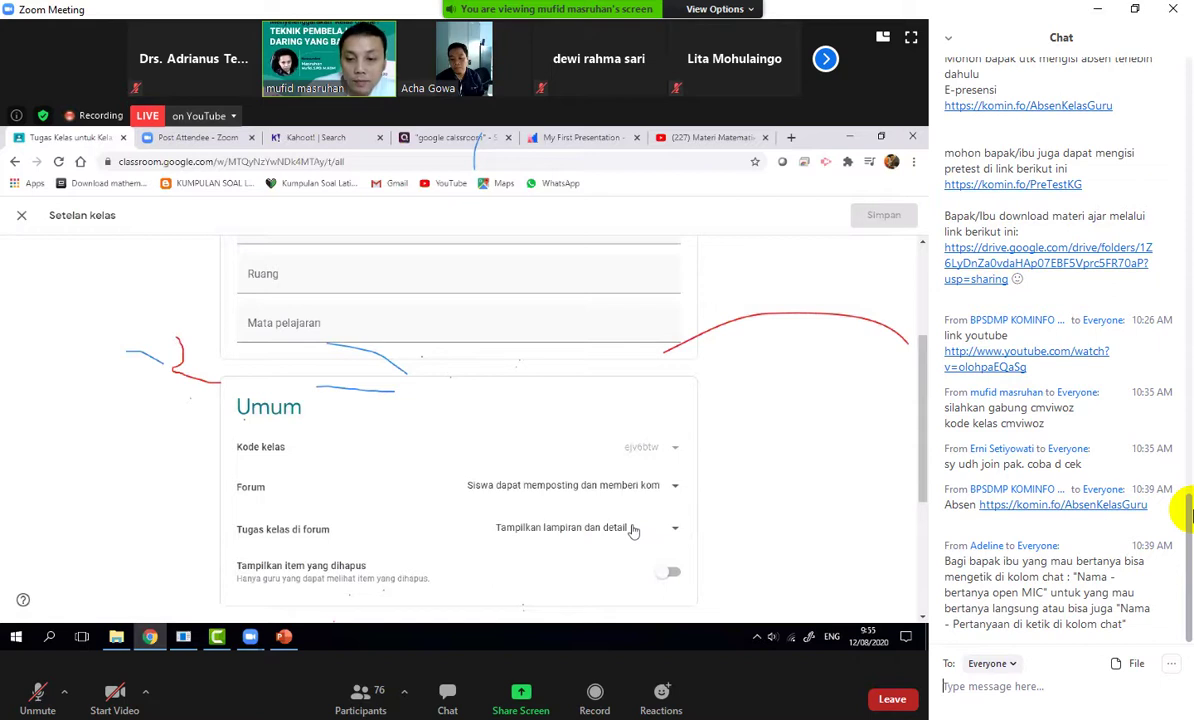
left_click(672, 449)
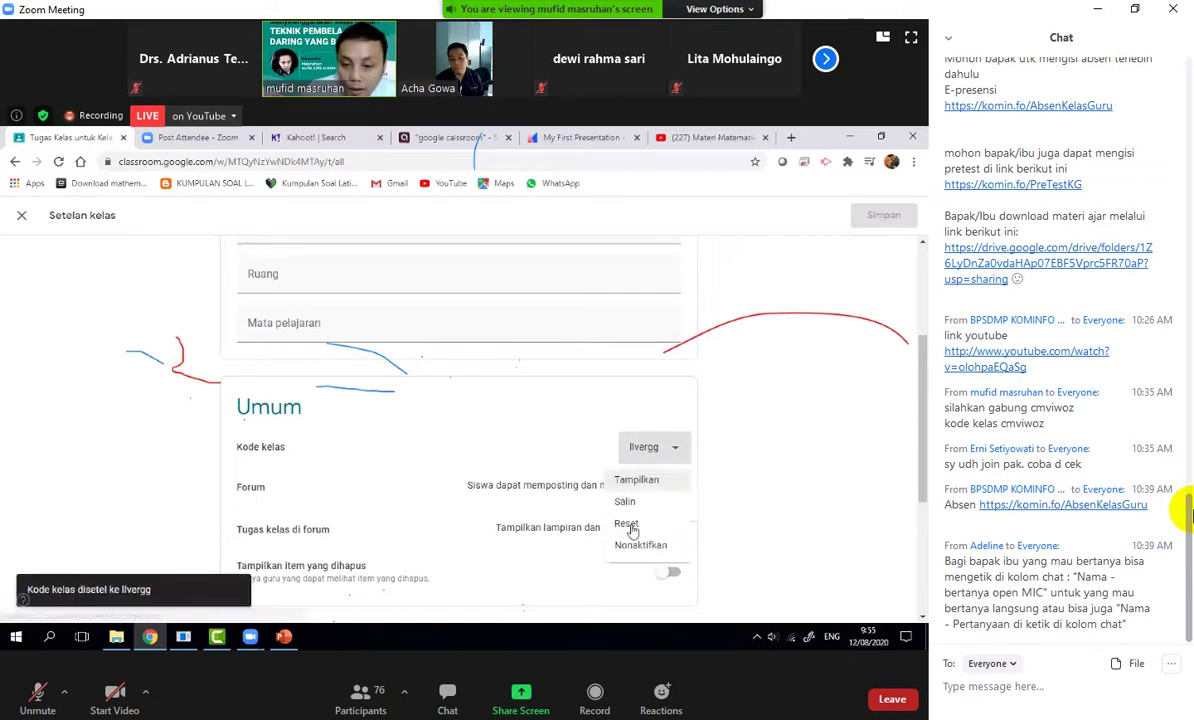
left_click(627, 525)
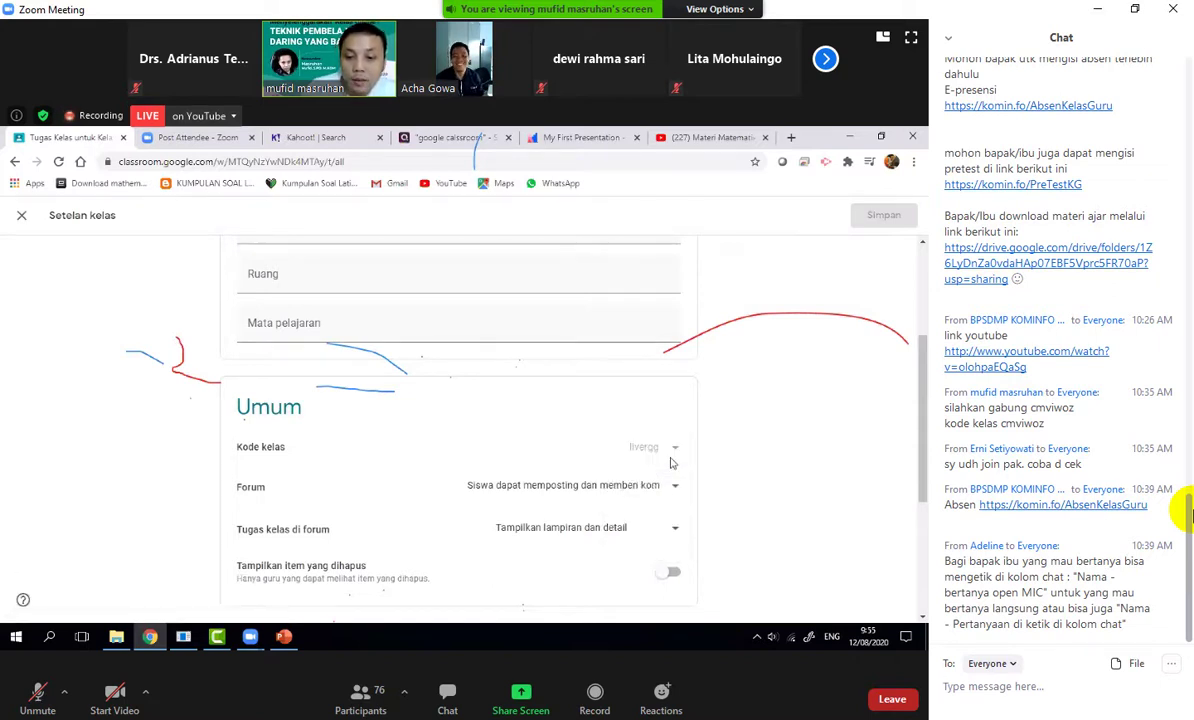
left_click(673, 450)
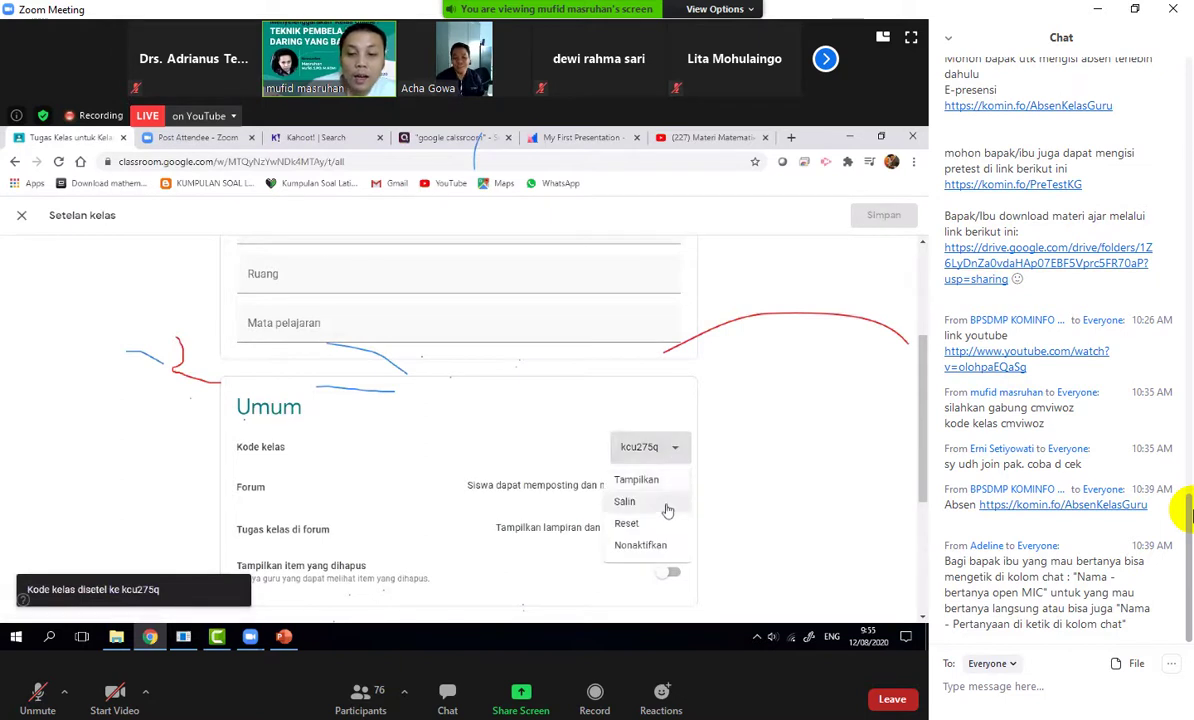
left_click(636, 480)
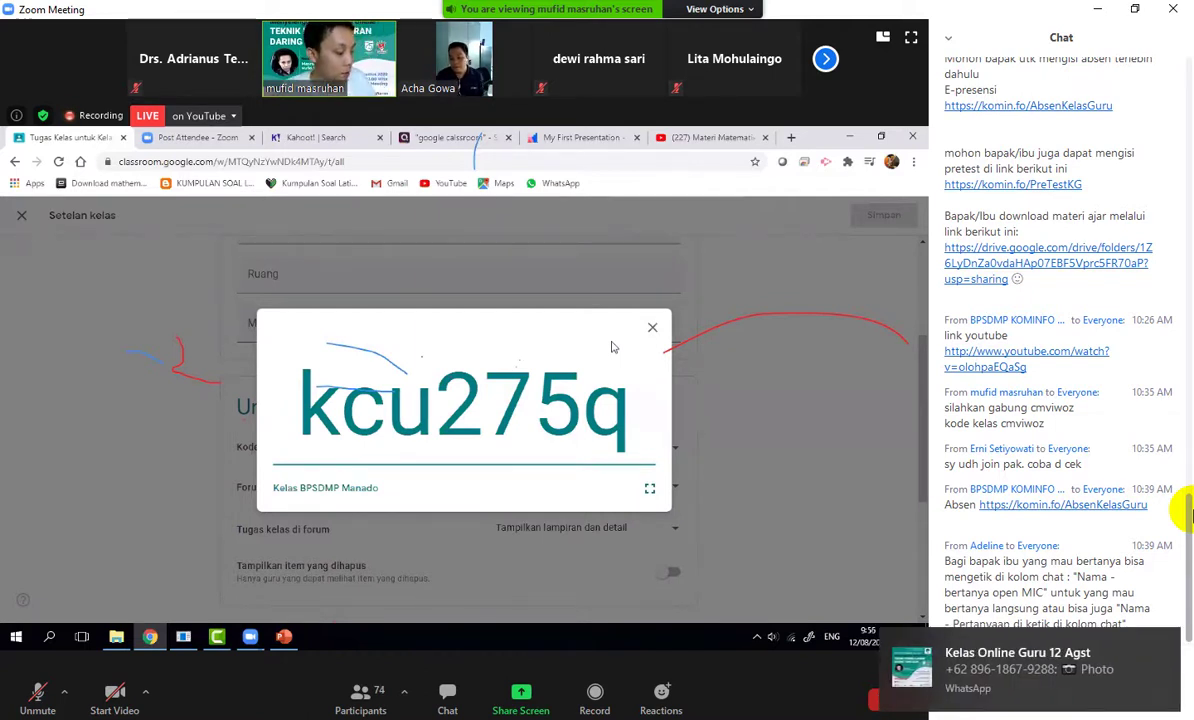
- Dismiss the WhatsApp notification and close the enlarged class code display
mouse_move(1128, 655)
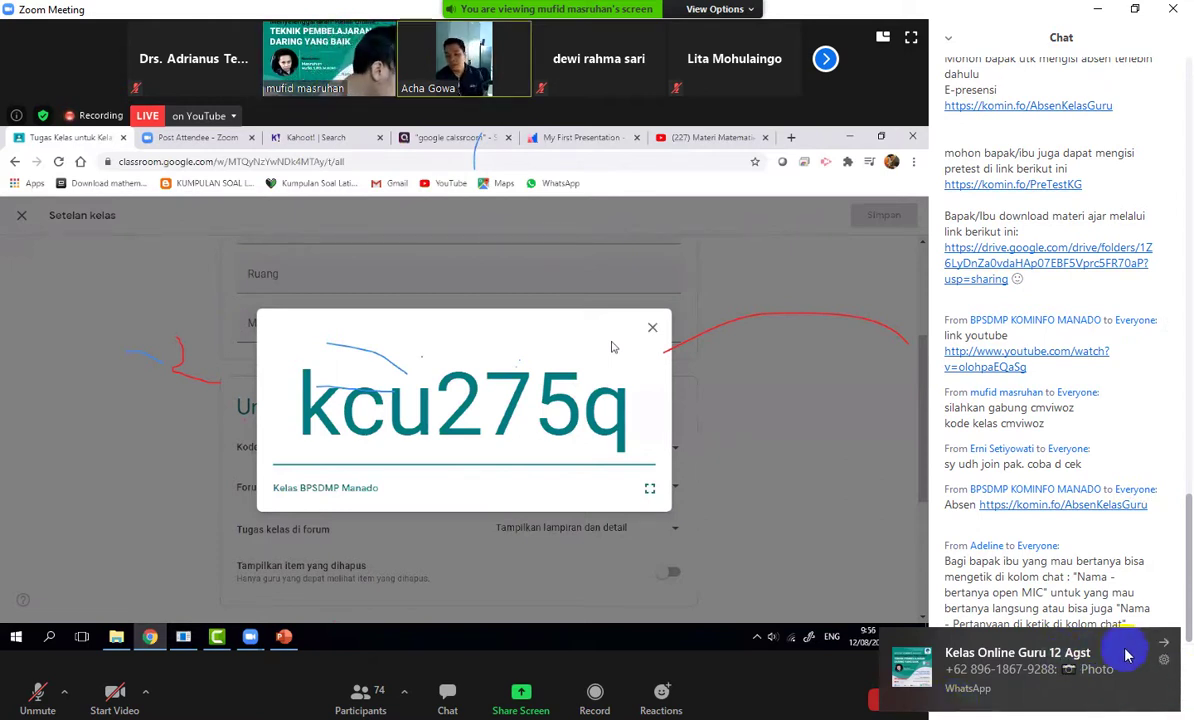
left_click(1164, 643)
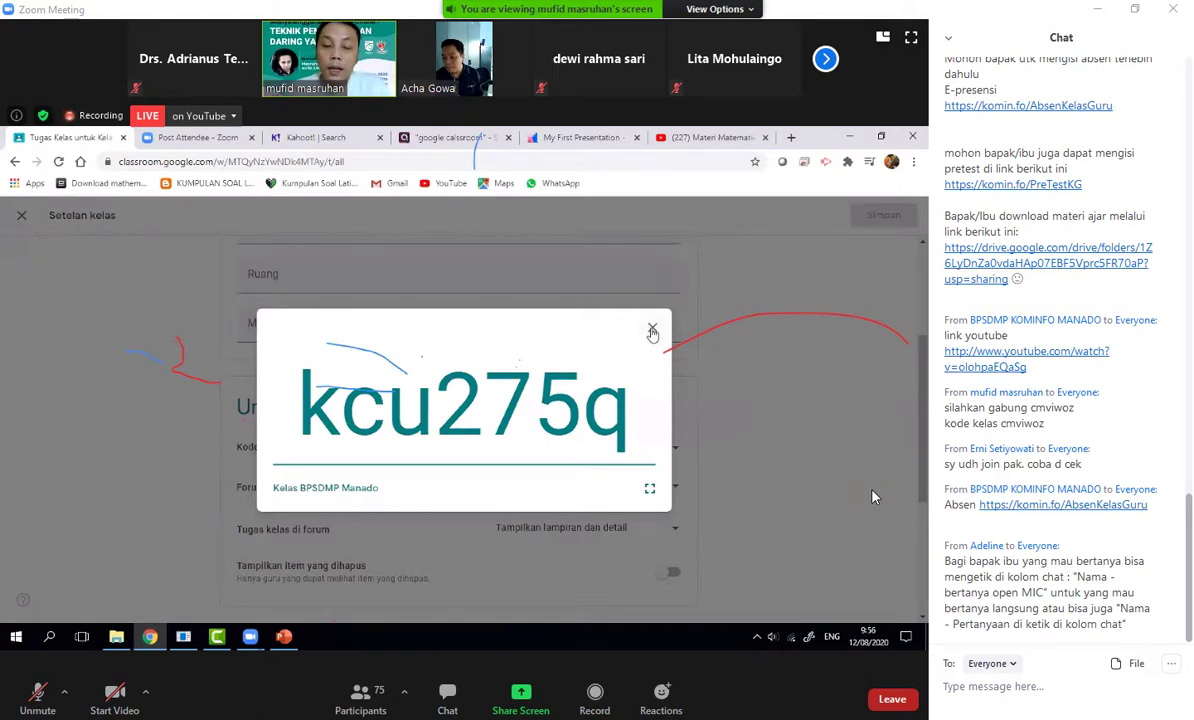
left_click(872, 497)
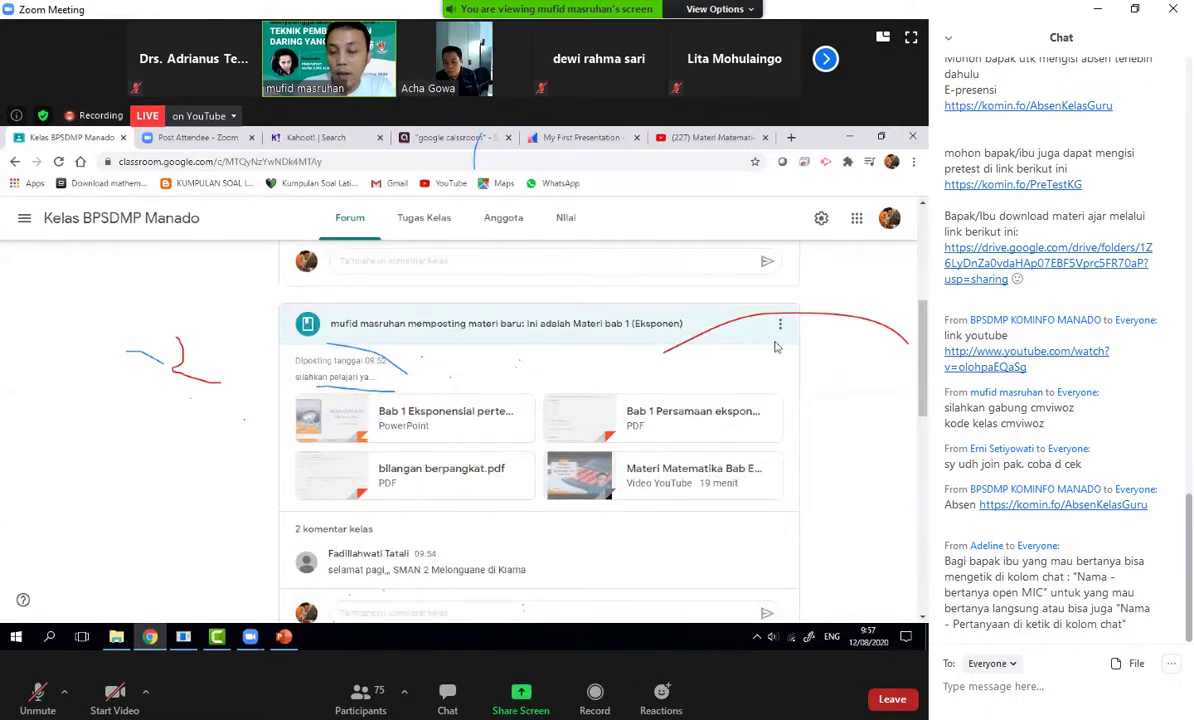
- Reload and scroll the class stream in the local Chrome window, then return to Zoom
key("alt+Tab")
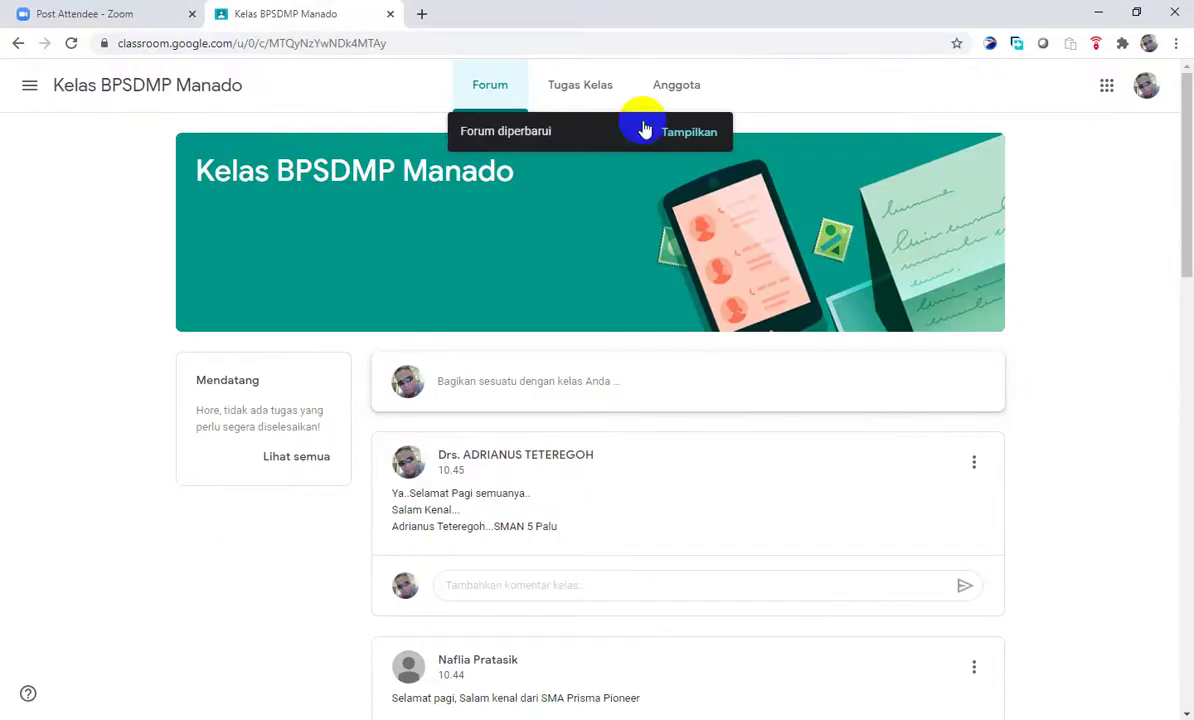
left_click(71, 43)
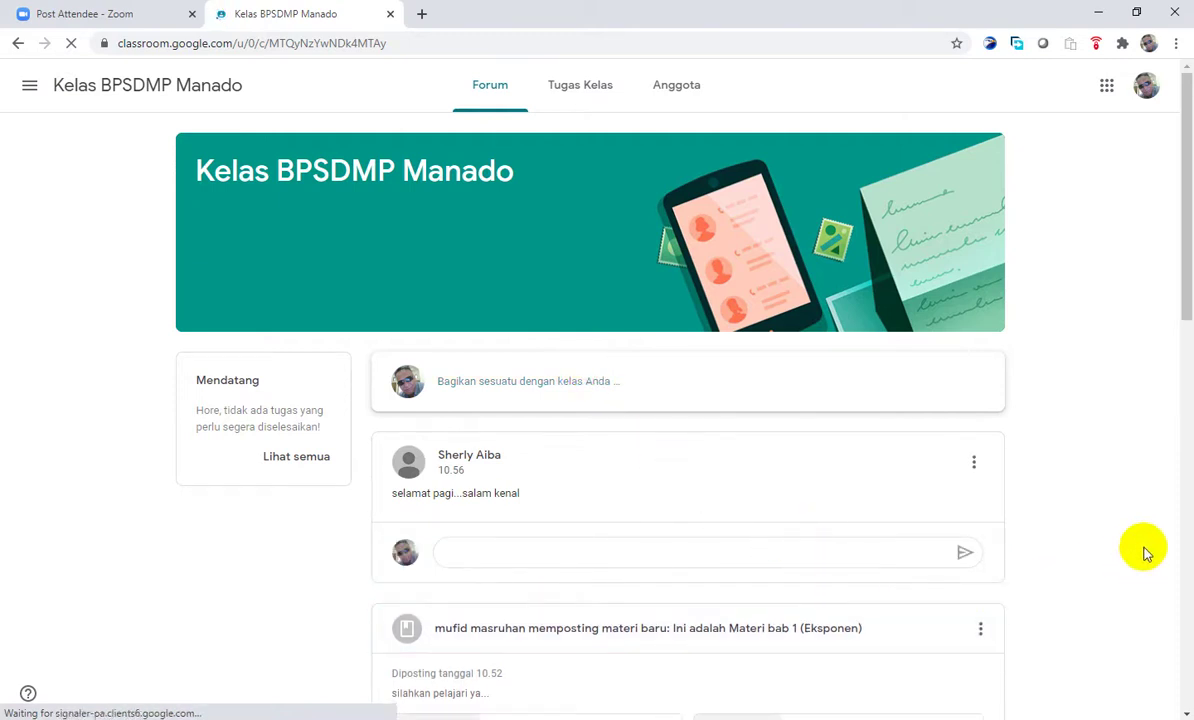
scroll(1150, 548, "down", 3)
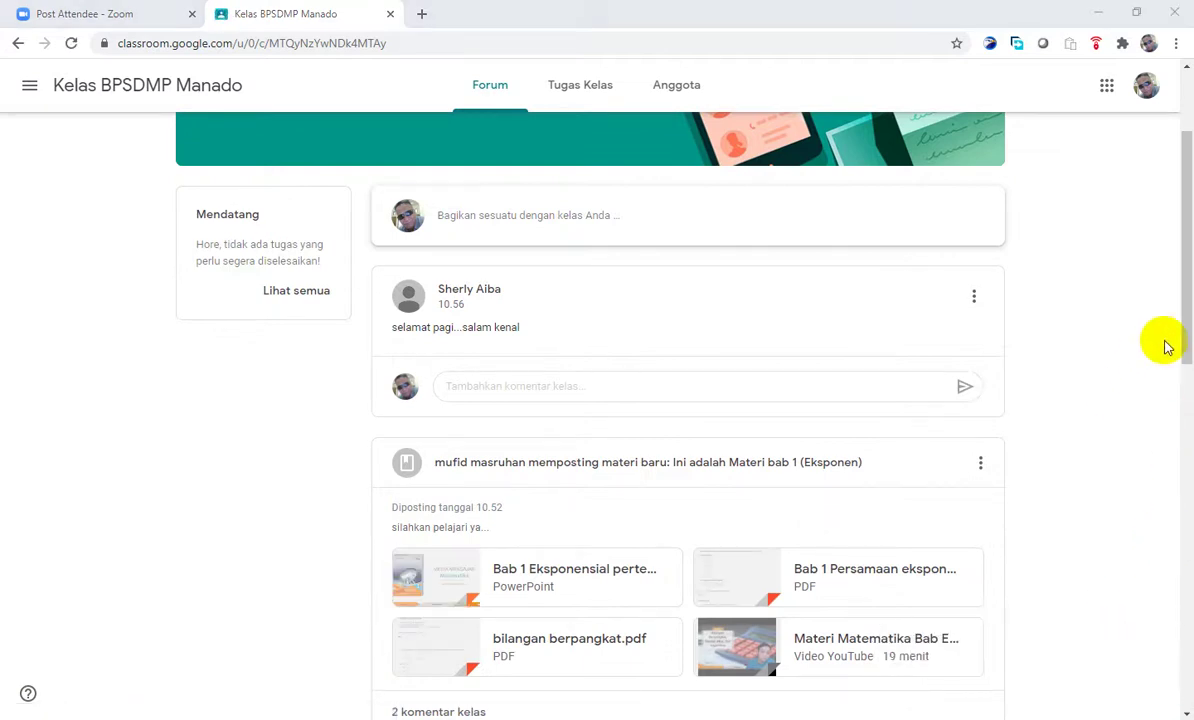
left_click_drag(1183, 320, 1183, 277)
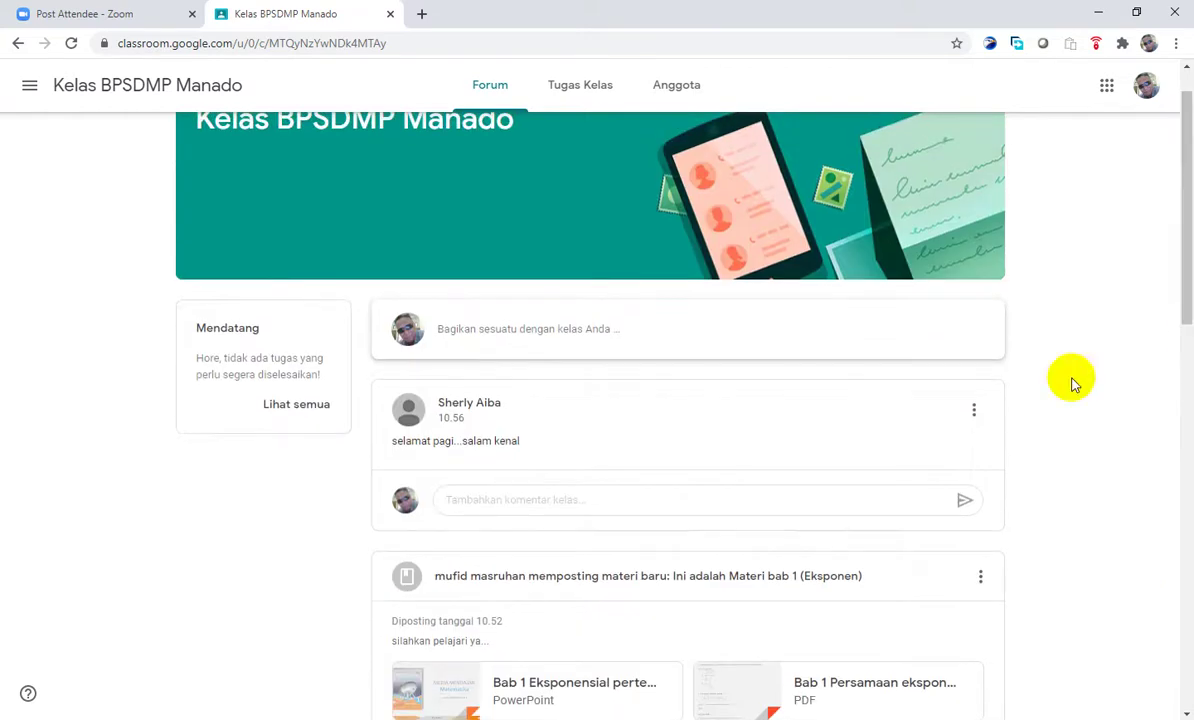
key("alt+Tab")
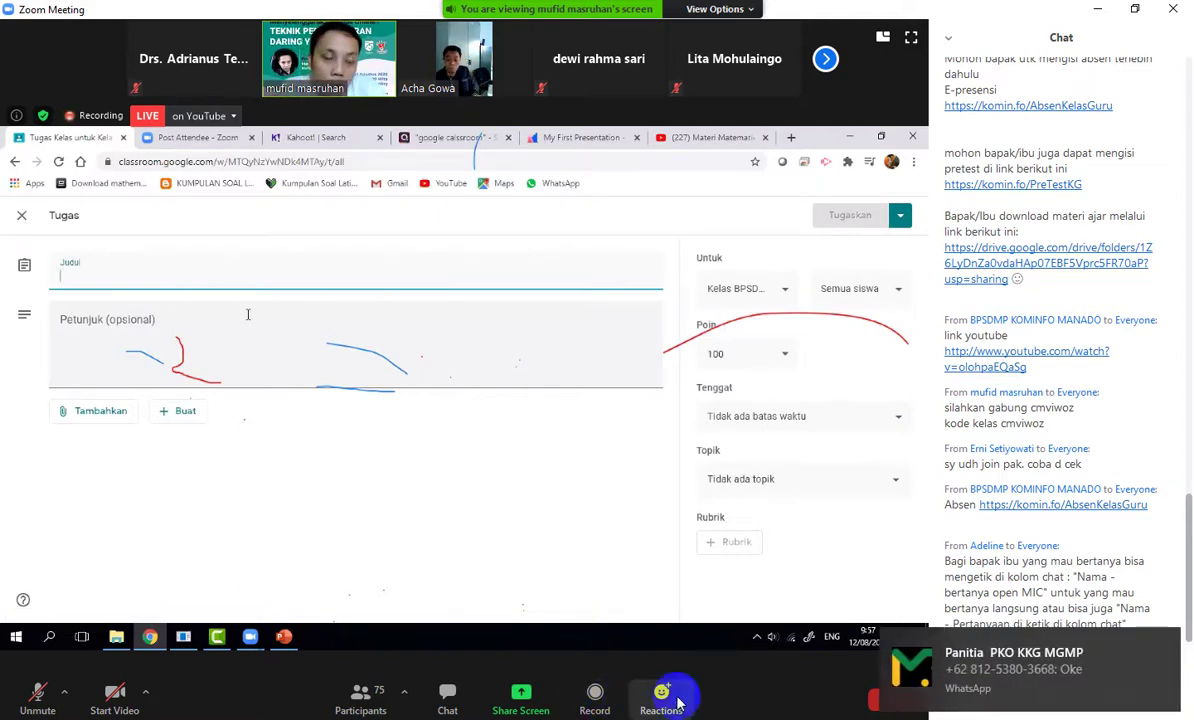
- Dismiss the WhatsApp notification toasts at the bottom right of the shared Zoom screen
left_click(1137, 652)
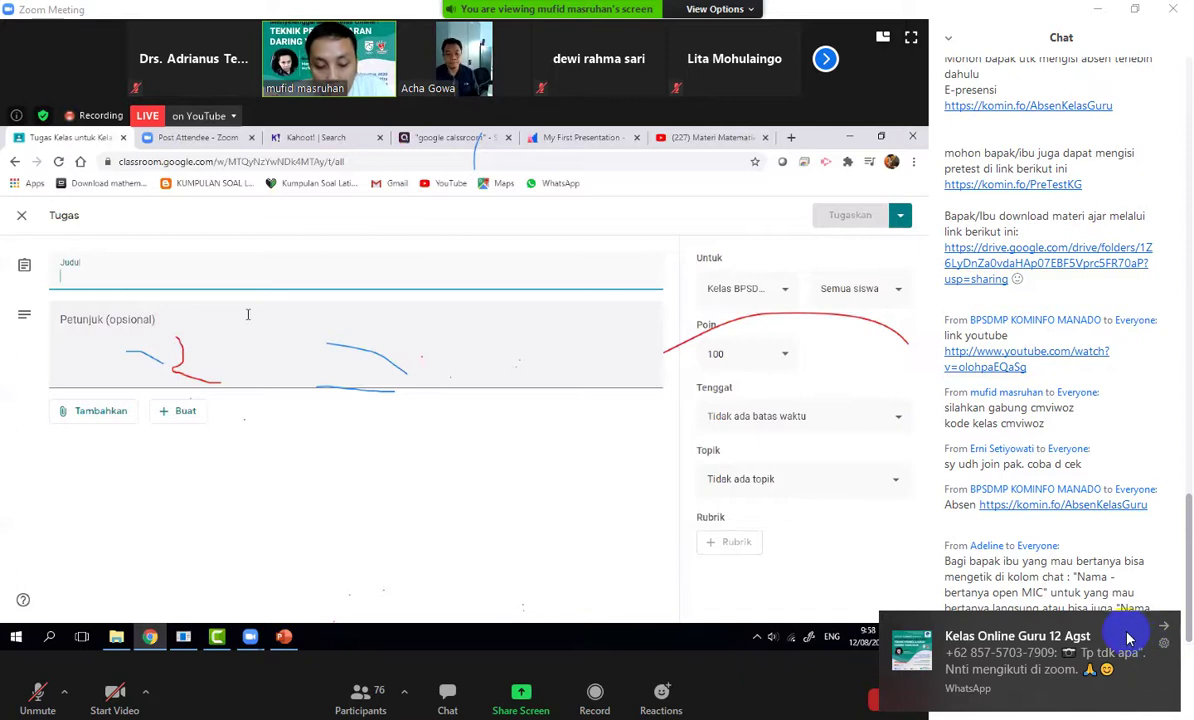
left_click(1128, 637)
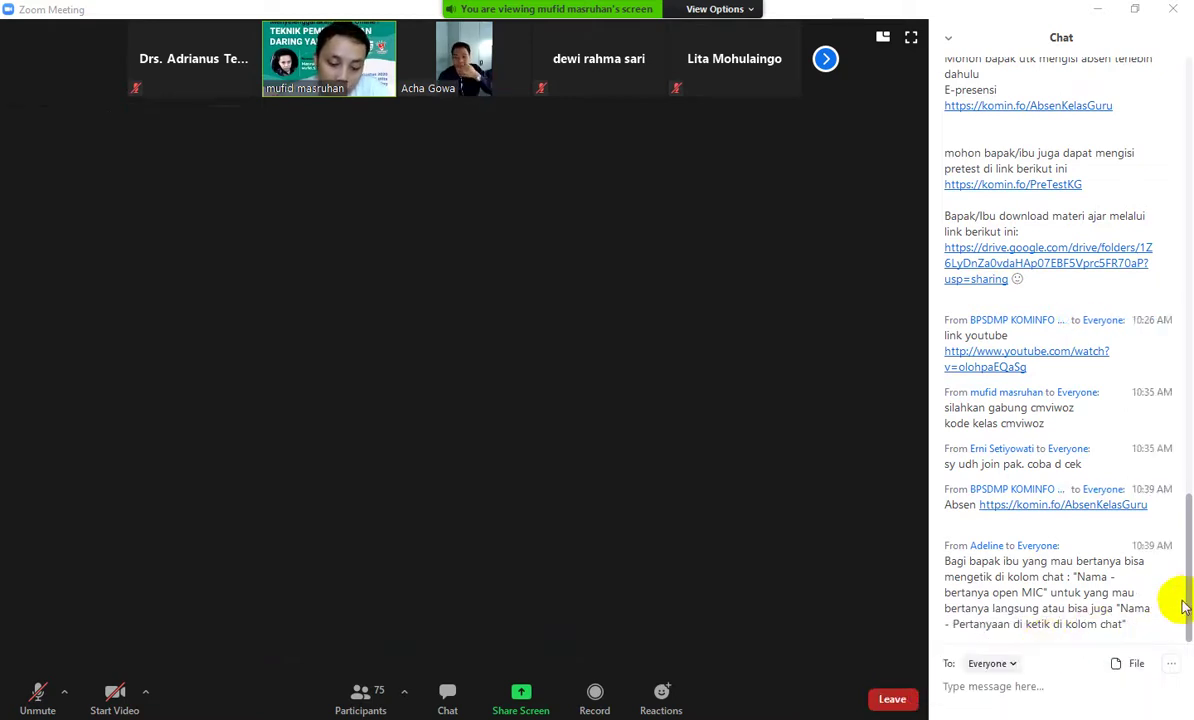
- Clear the last WhatsApp toast, scroll through the Zoom chat, and hide the chat panel
left_click(1185, 598)
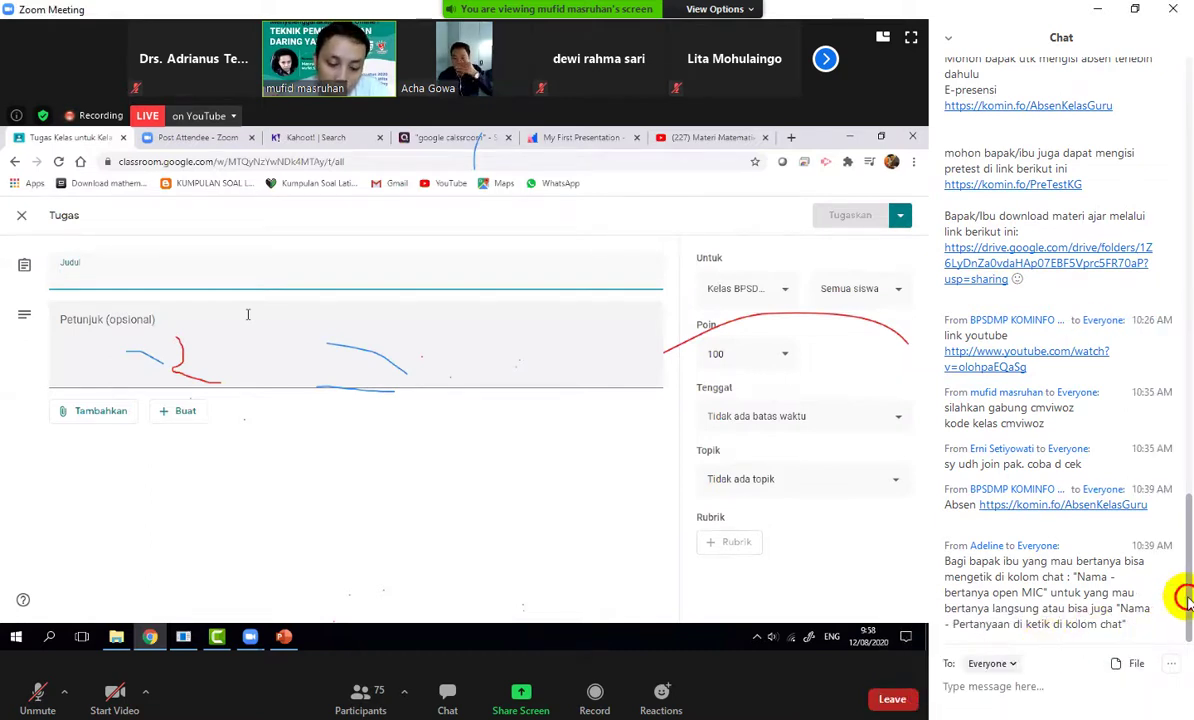
left_click_drag(1185, 598, 1187, 372)
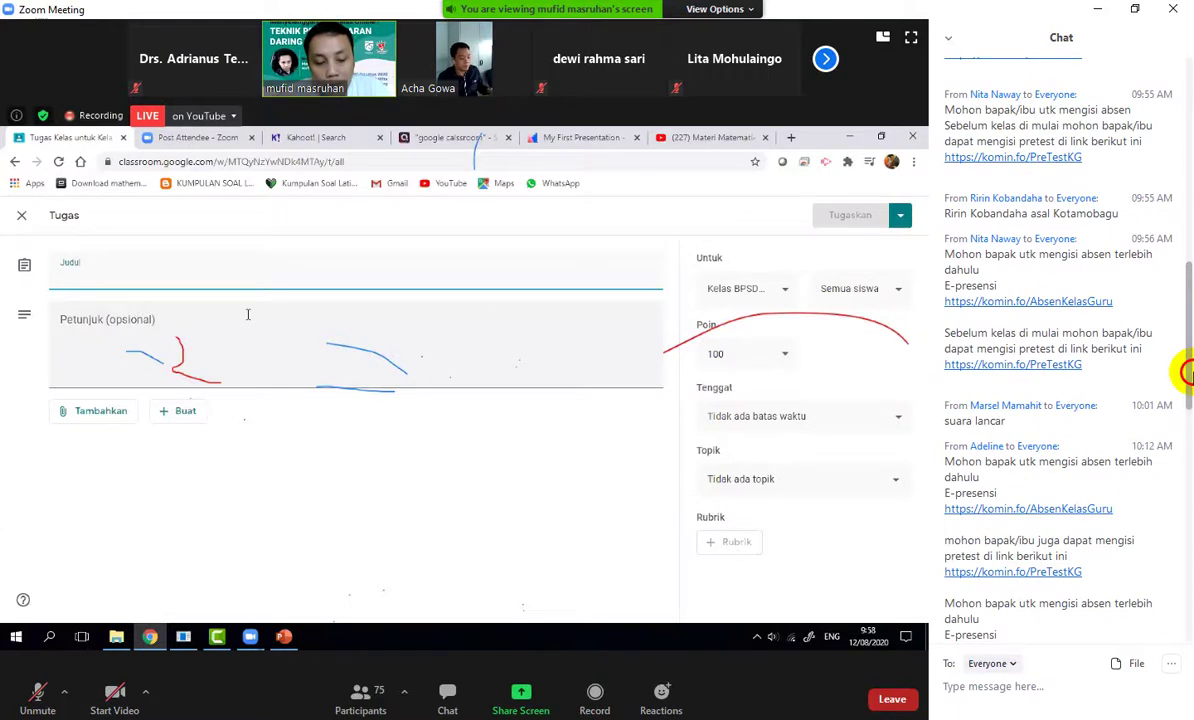
left_click_drag(1185, 372, 1186, 690)
left_click(447, 697)
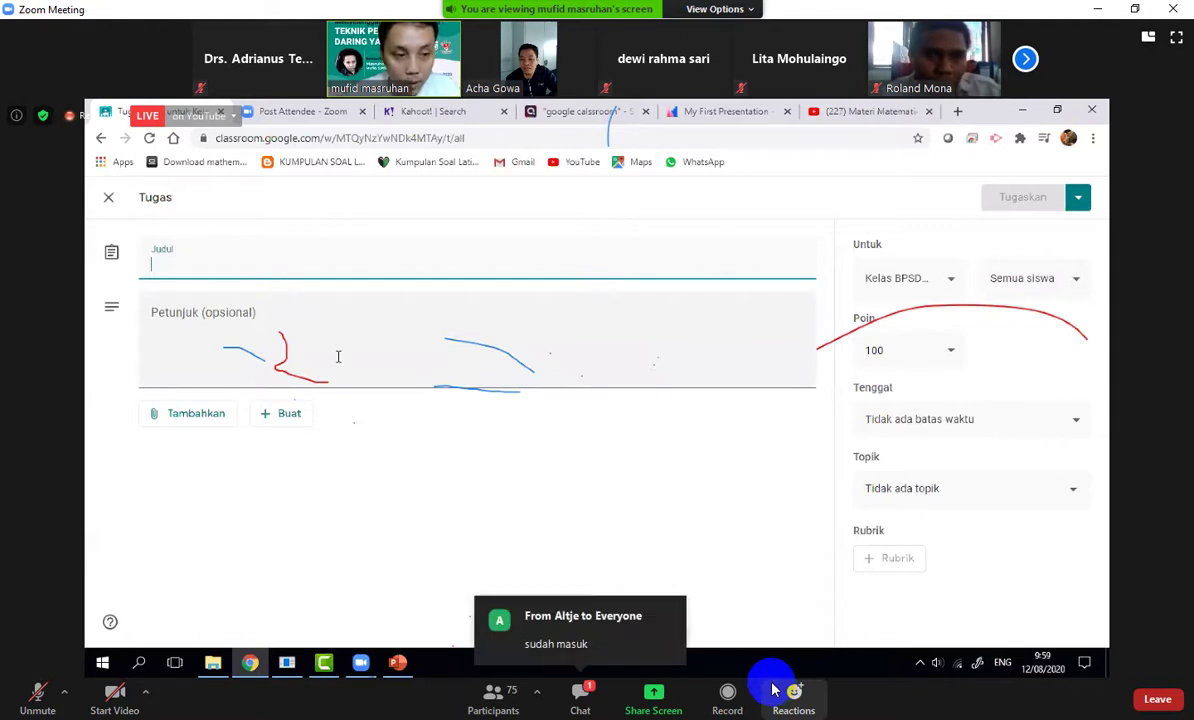
- Toggle the Zoom chat, dismiss the SADAR IGI #5 toast, and correct 'penugasn' to 'penugasan' in Petunjuk
left_click(580, 692)
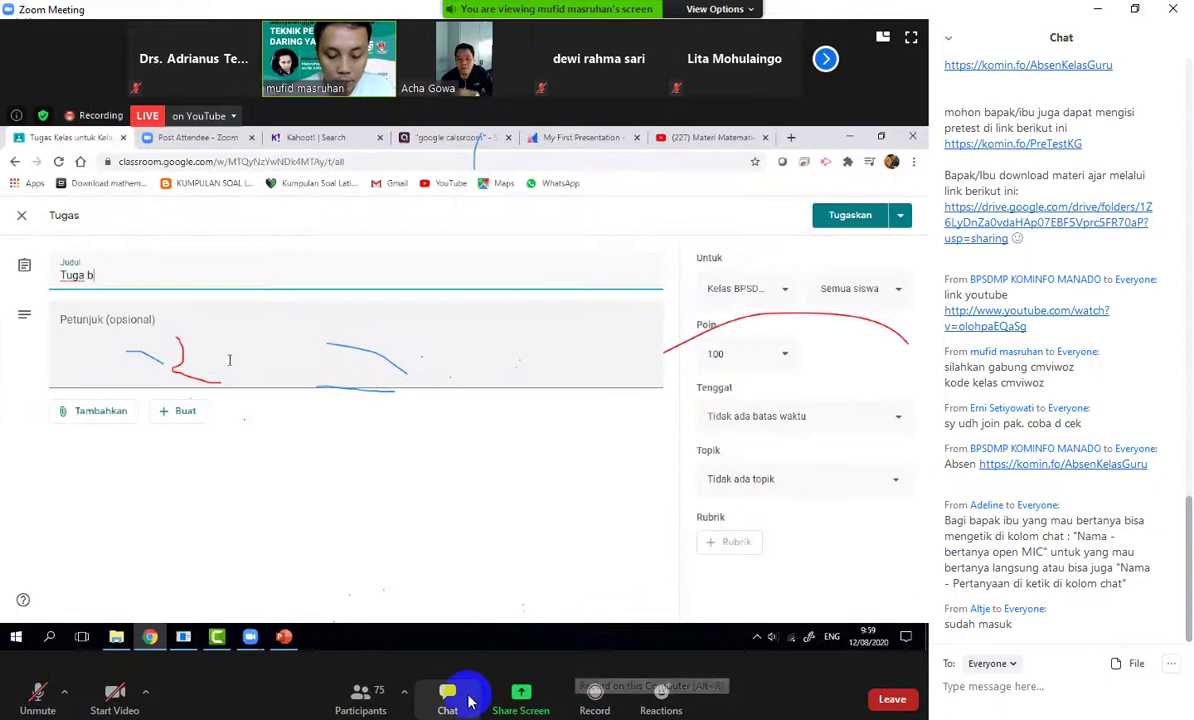
left_click(450, 698)
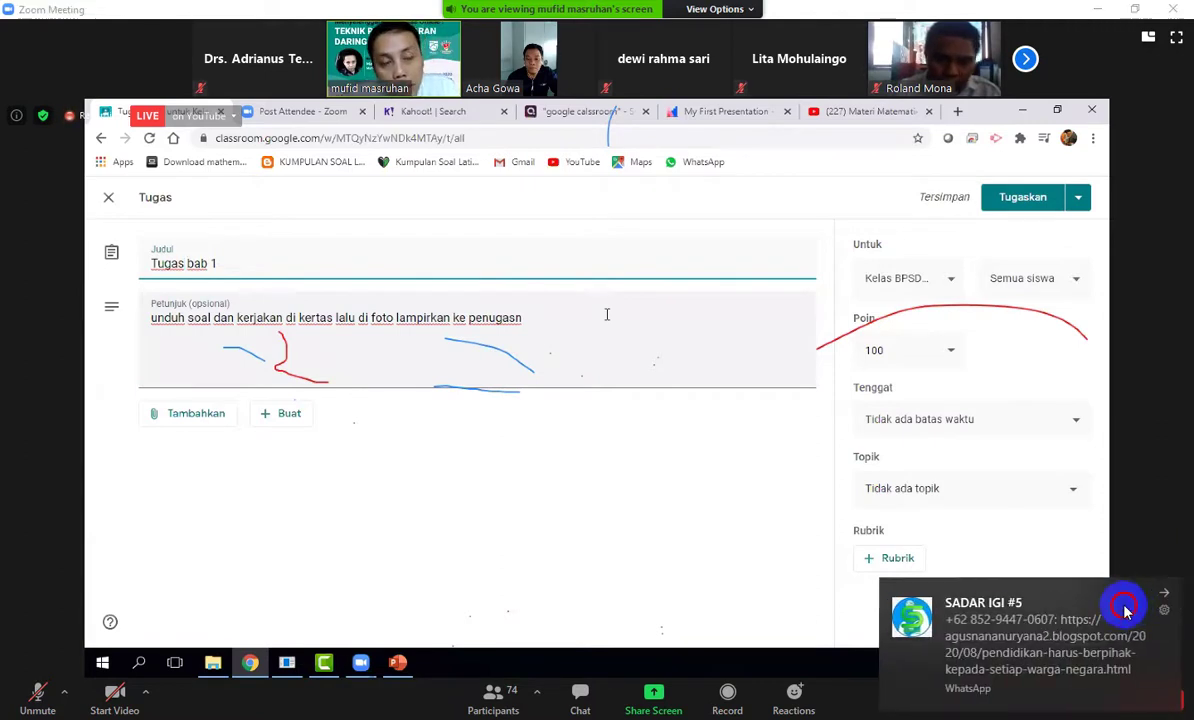
left_click(1126, 610)
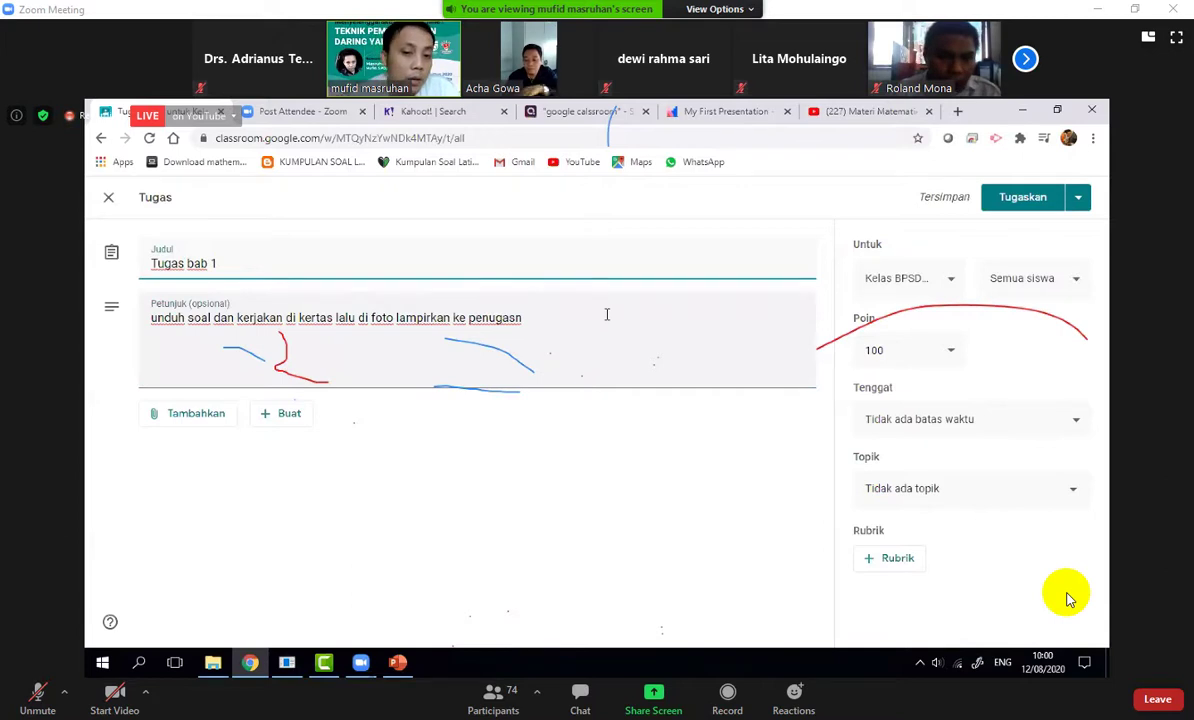
left_click(513, 320)
type("a")
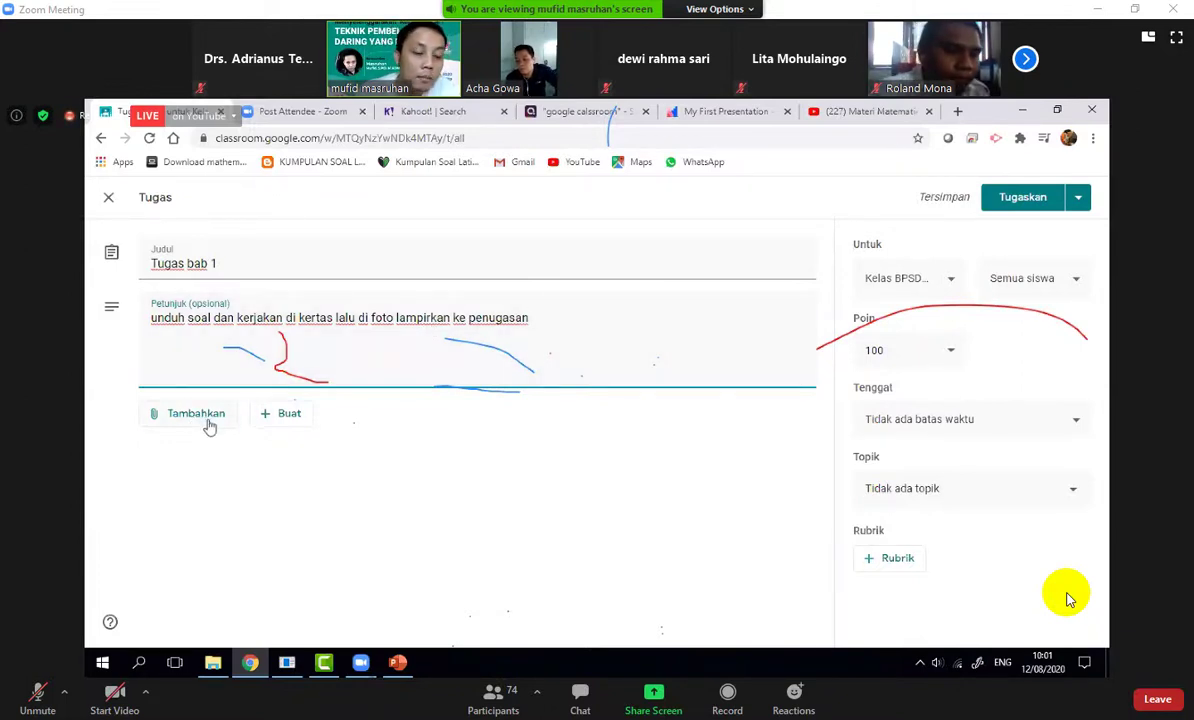
- Choose to attach a file from the computer to the Tugas bab 1 assignment
left_click(202, 418)
left_click(212, 500)
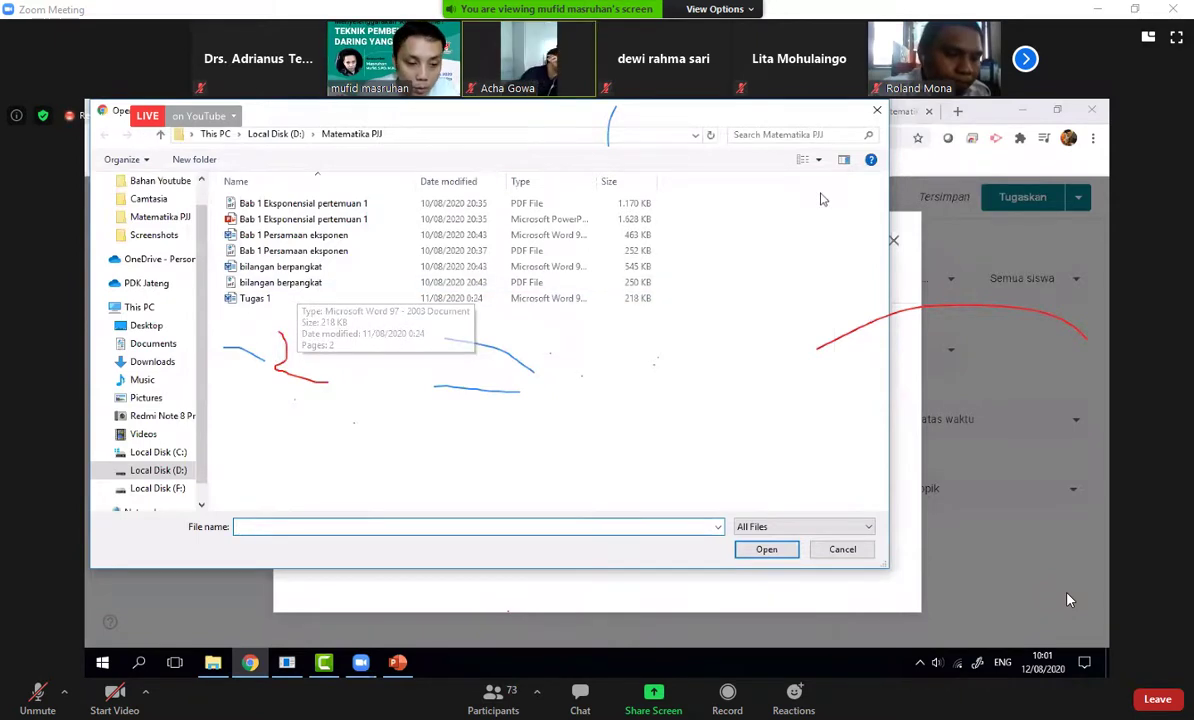
- Bring up Local Disk (D:) in the file browser to locate Tugas 1.pdf
left_click(1068, 600)
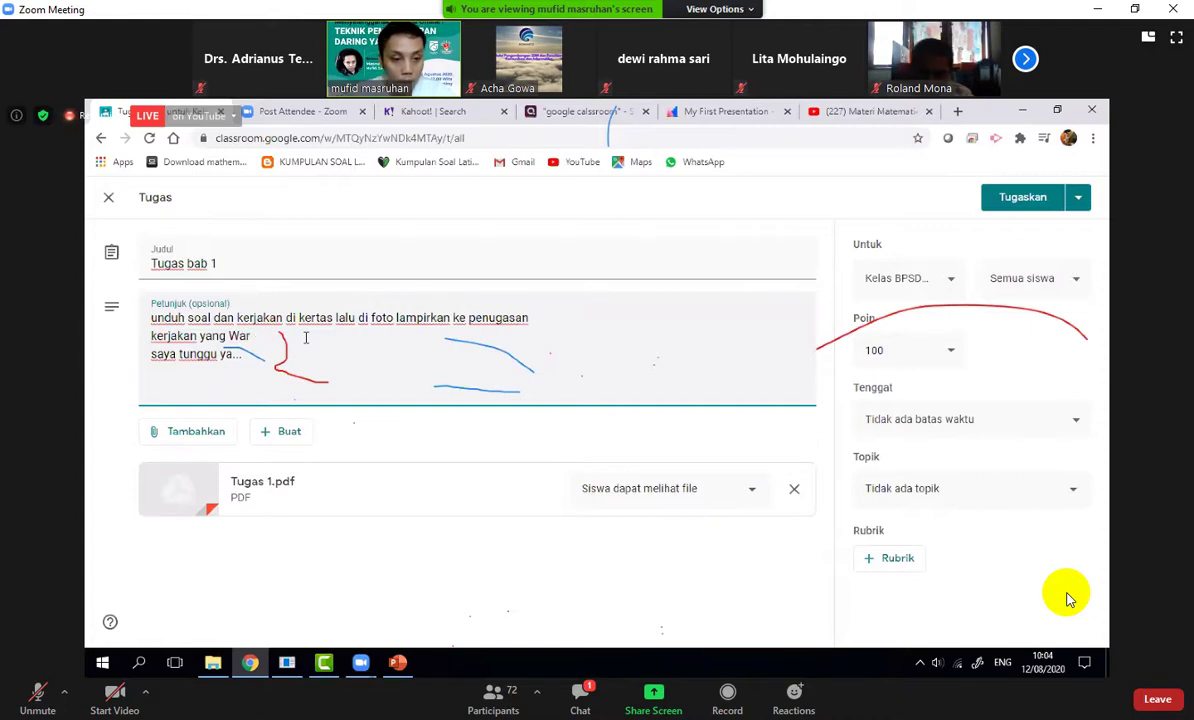
- Finish the instruction 'Warna Biru saja ya..' and add the line 'soal yang lain bisa di pelajari sendiri...'
type("ru saja ya..")
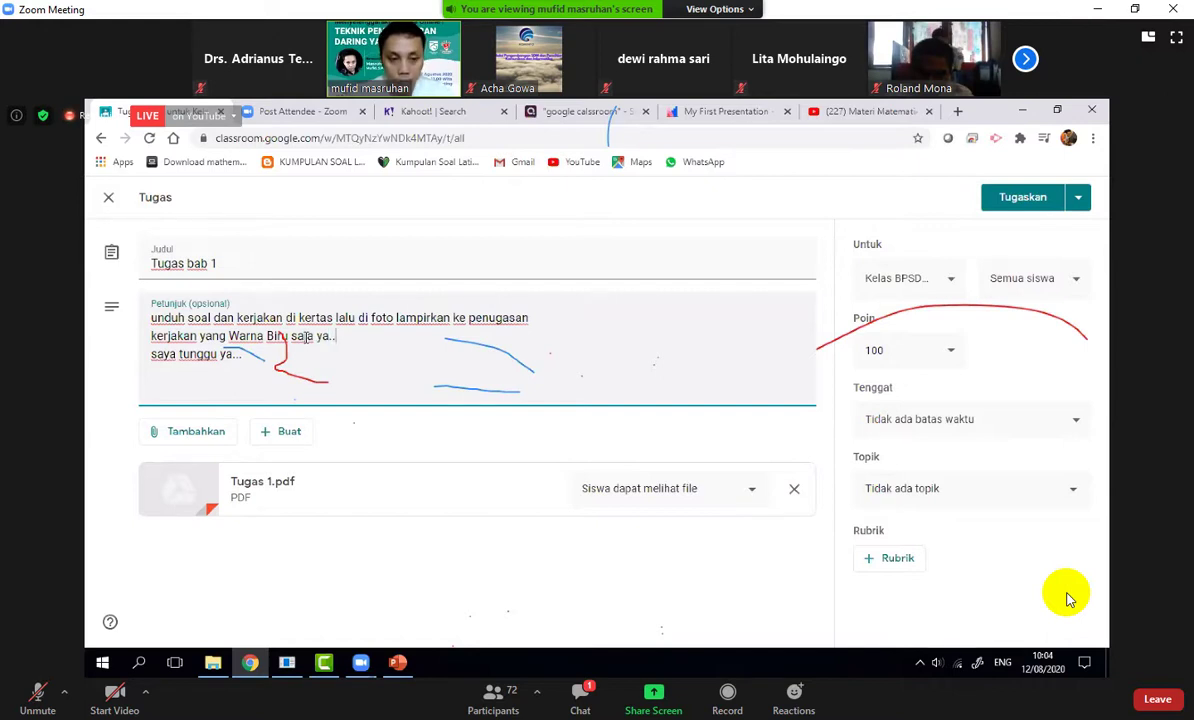
key("Return")
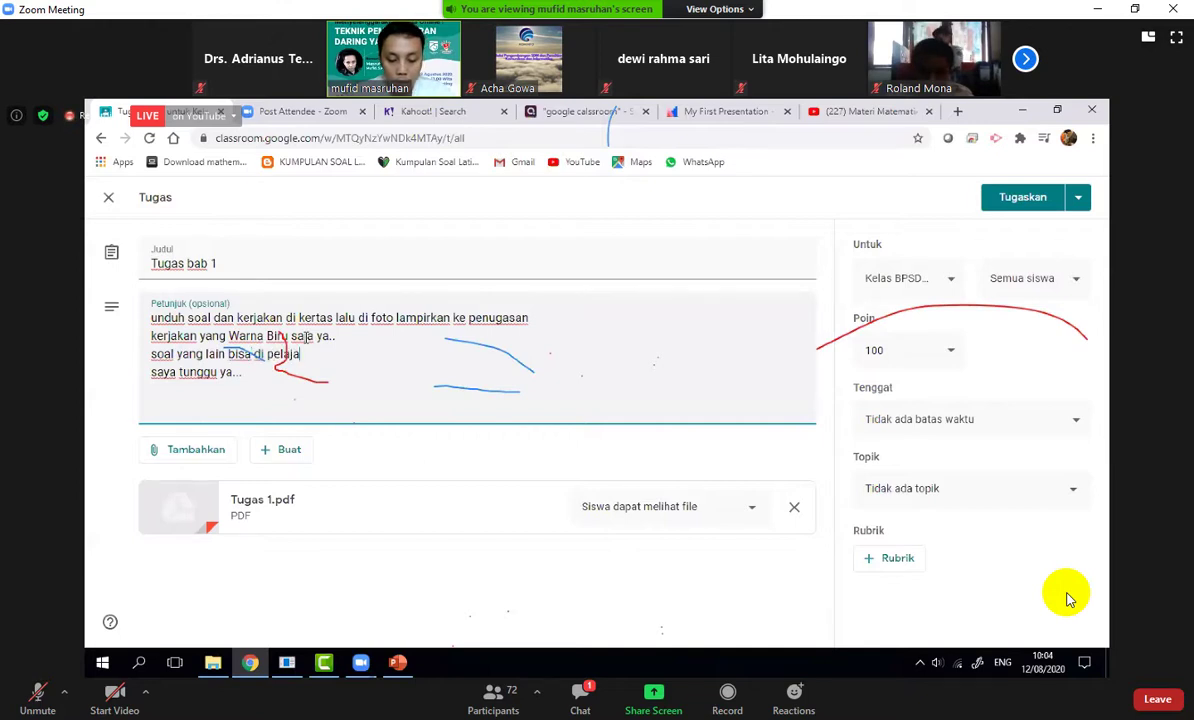
key("BackSpace")
type("i sendi")
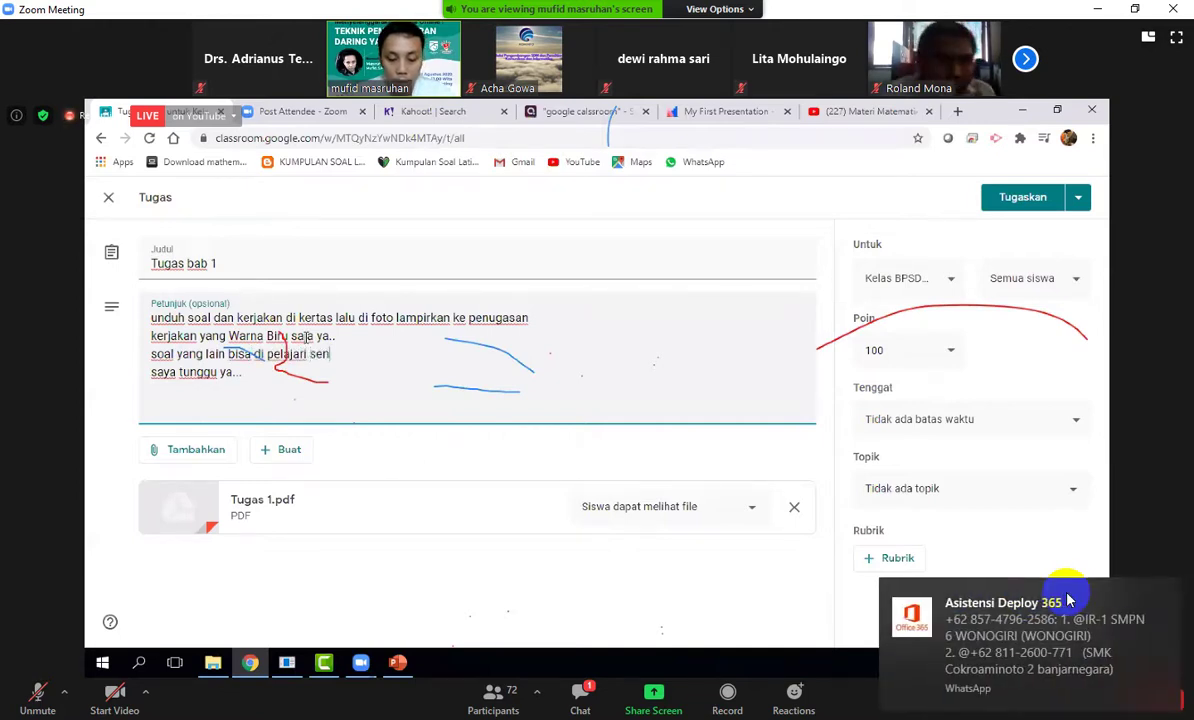
type("ri...")
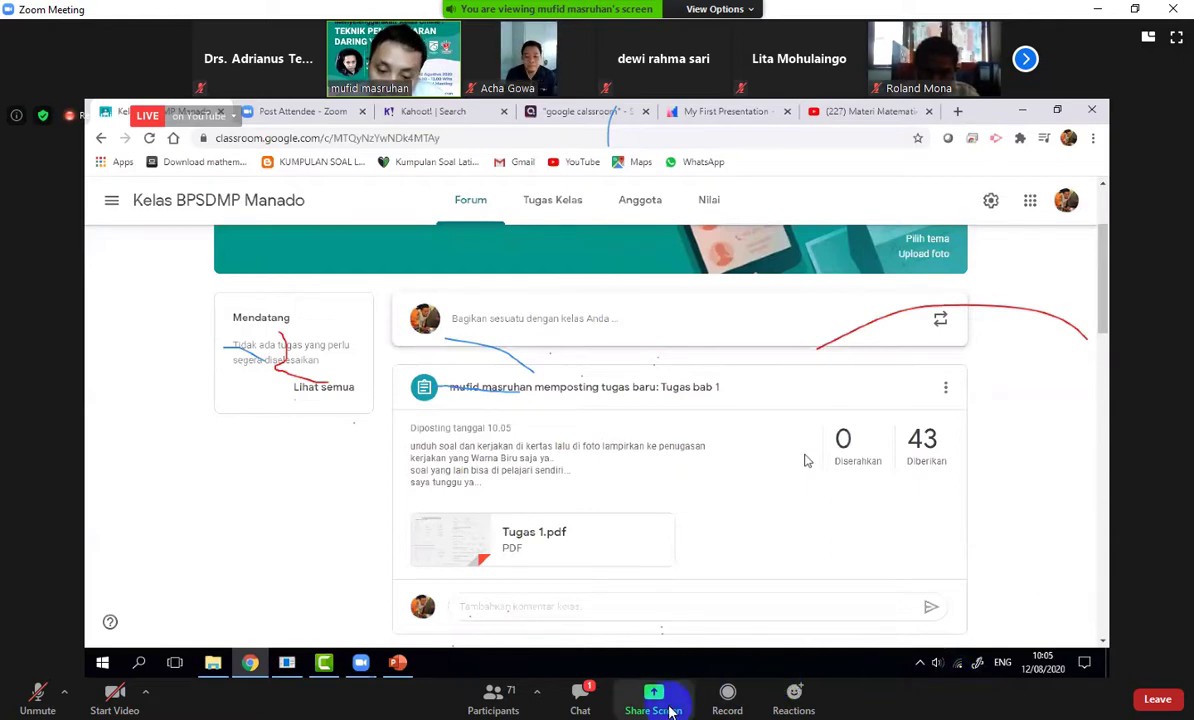
- Bring the Classroom browser window forward, show the updated posts, and switch to Tugas Kelas
left_click(588, 697)
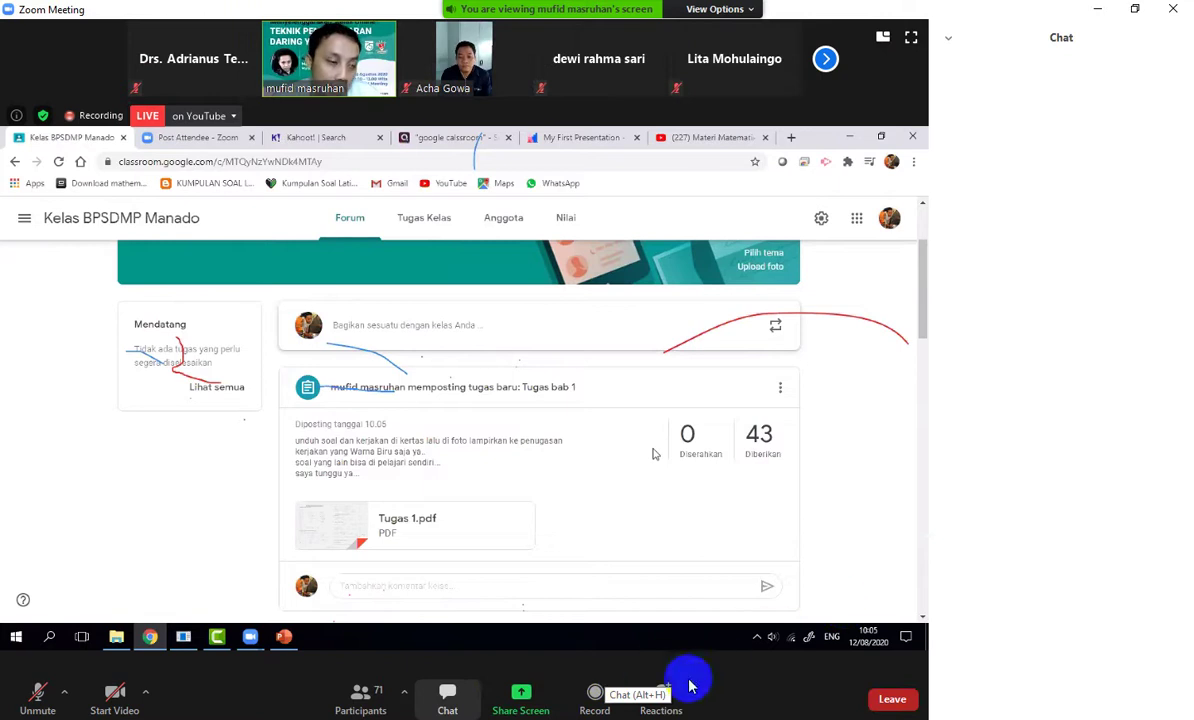
mouse_move(607, 716)
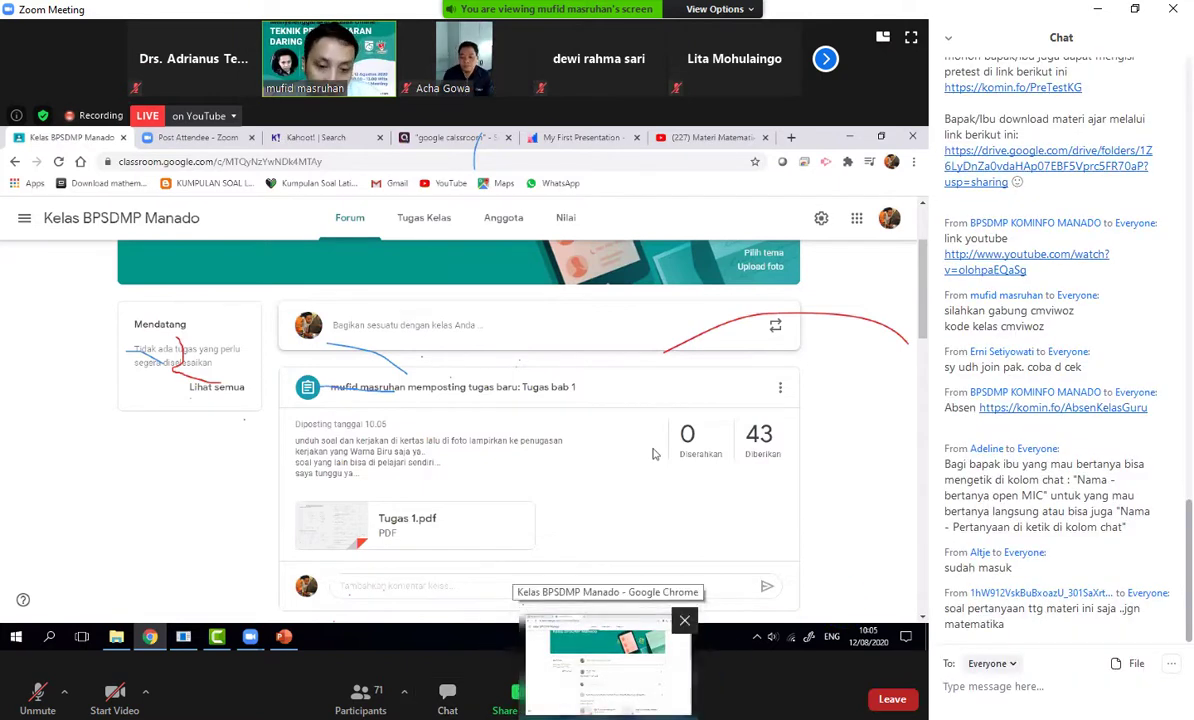
left_click(607, 660)
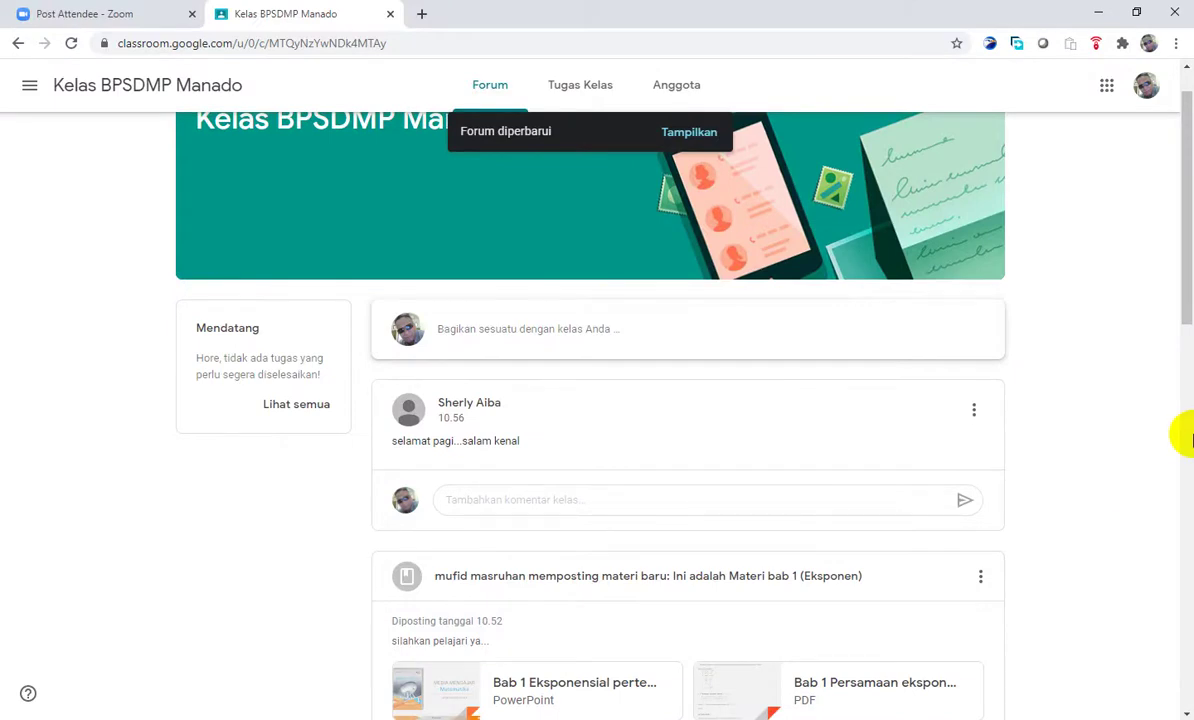
left_click(664, 133)
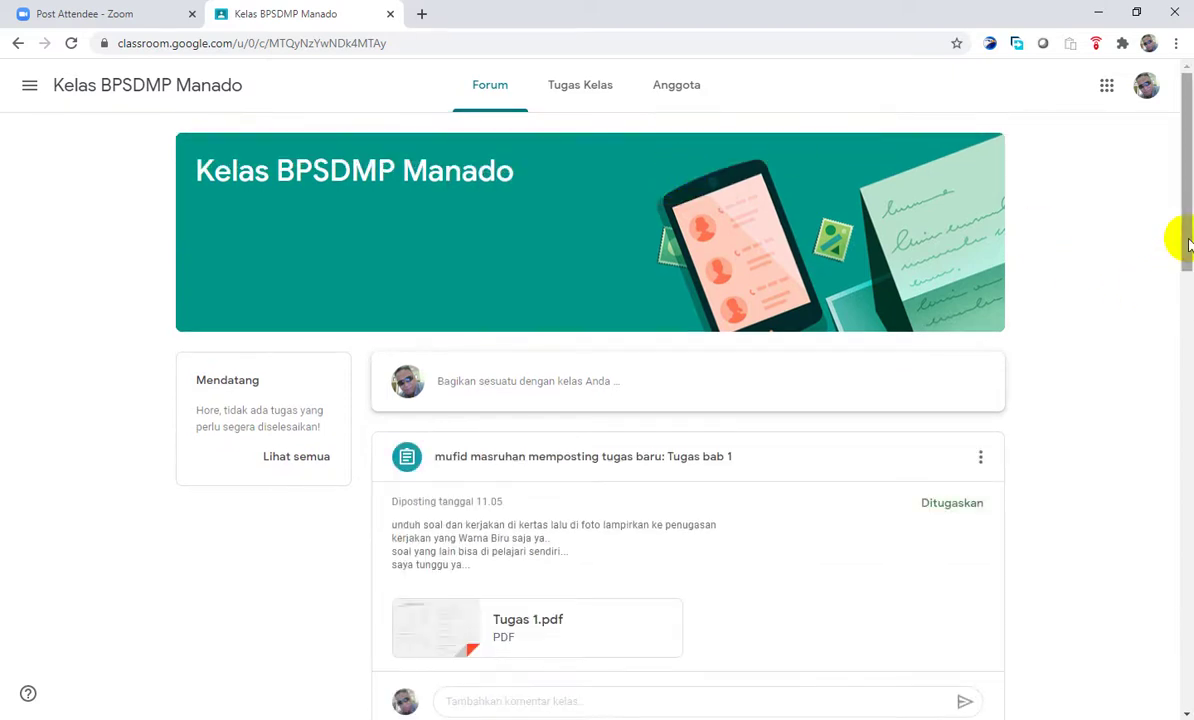
left_click(569, 90)
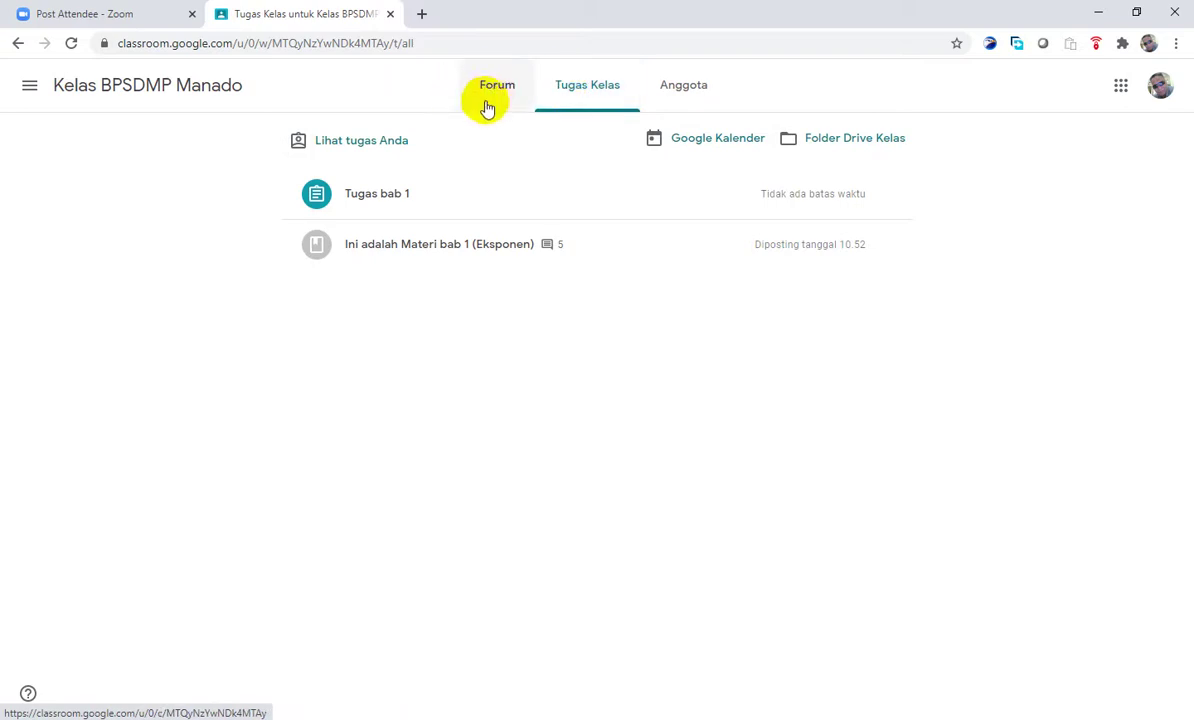
- Expand Tugas bab 1 and preview its two-page Tugas 1.pdf attachment before closing it
left_click(381, 200)
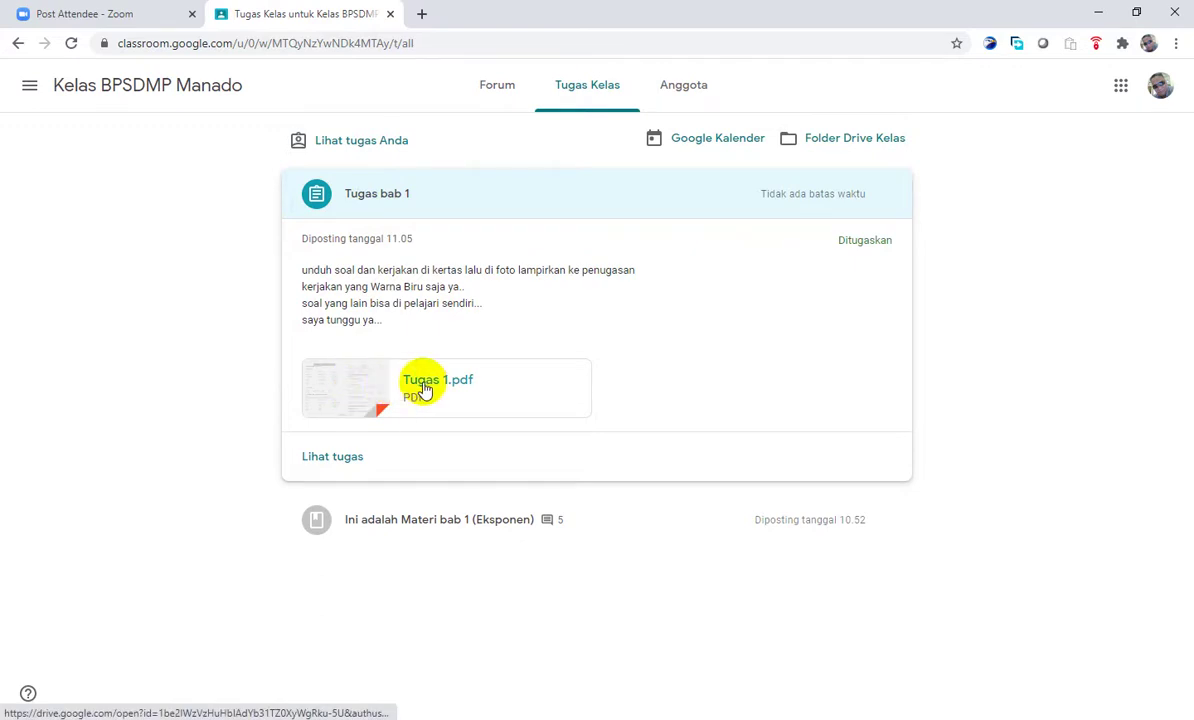
left_click(391, 388)
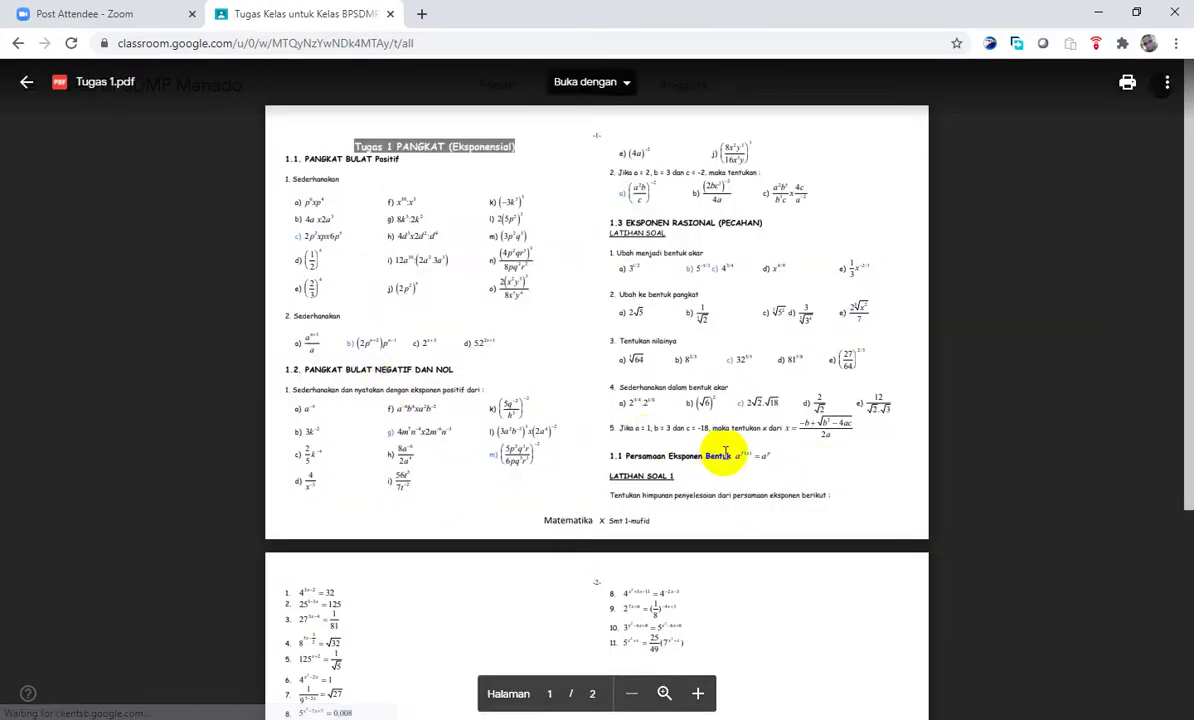
scroll(720, 450, "down", 2)
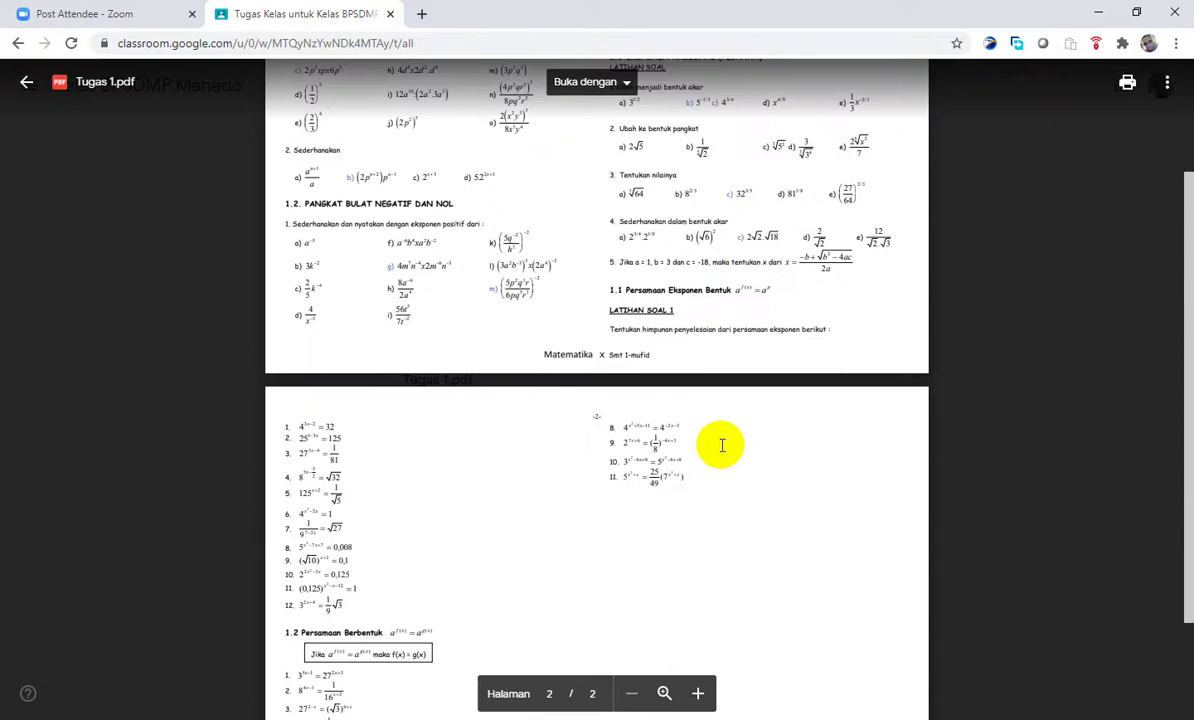
scroll(723, 444, "down", 2)
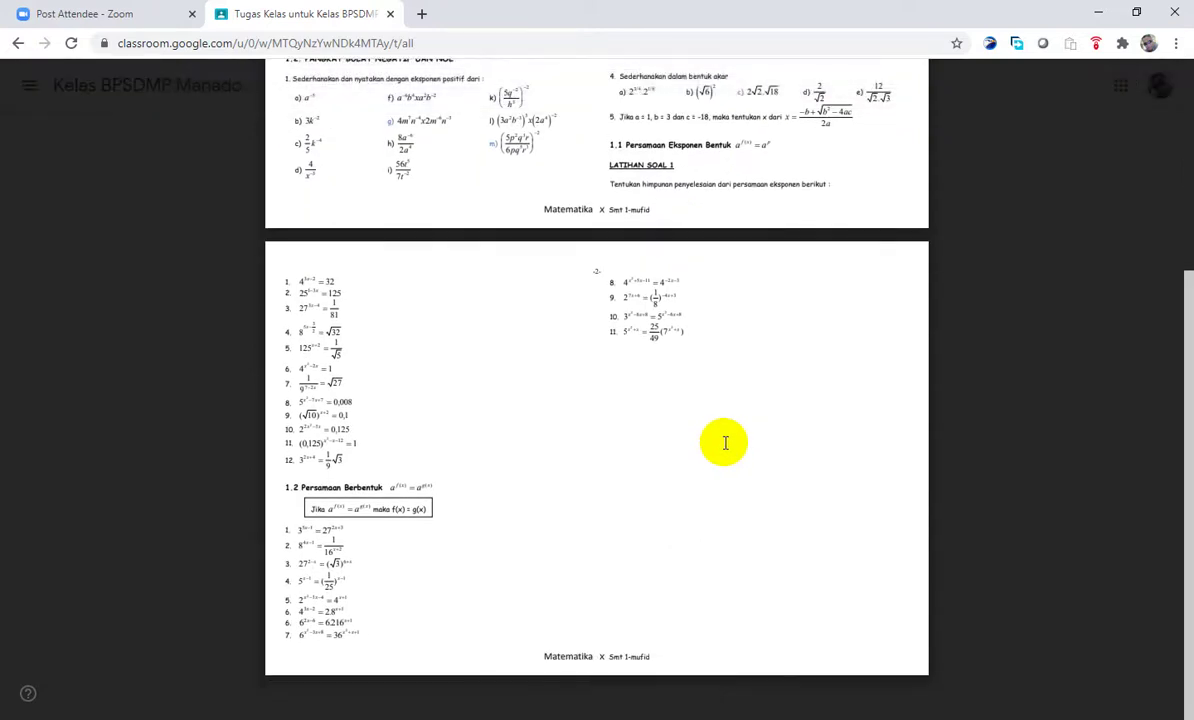
scroll(725, 440, "up", 3)
scroll(731, 432, "up", 1)
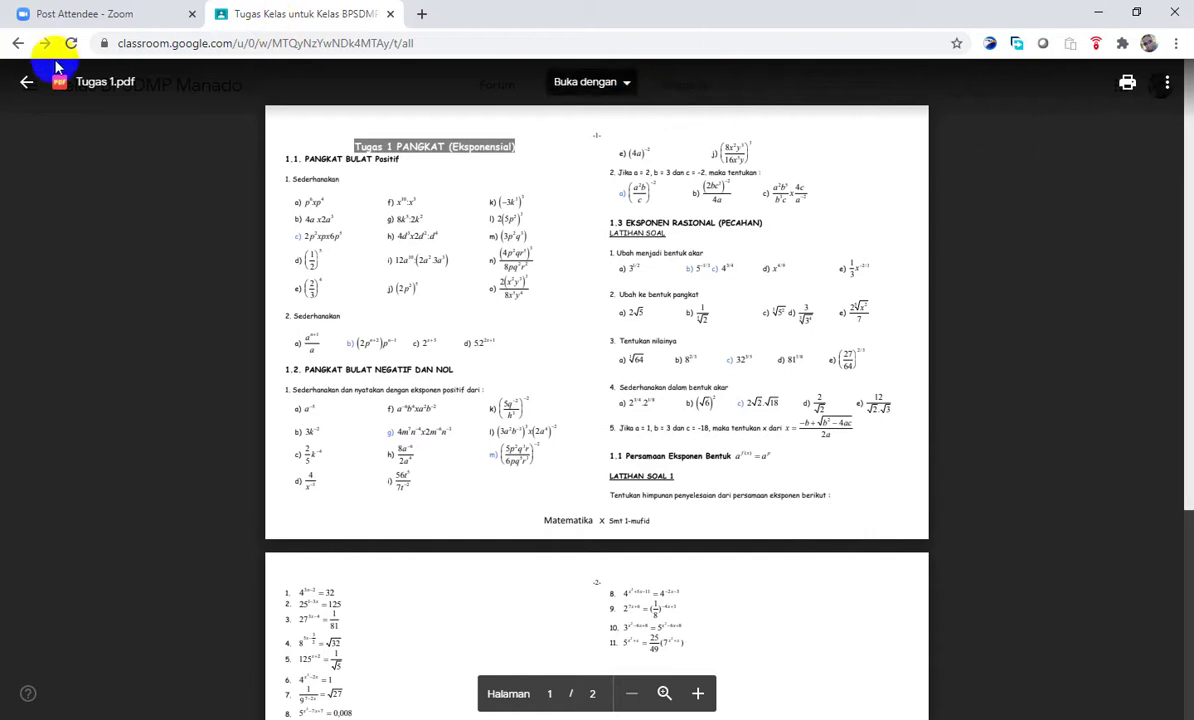
left_click(22, 81)
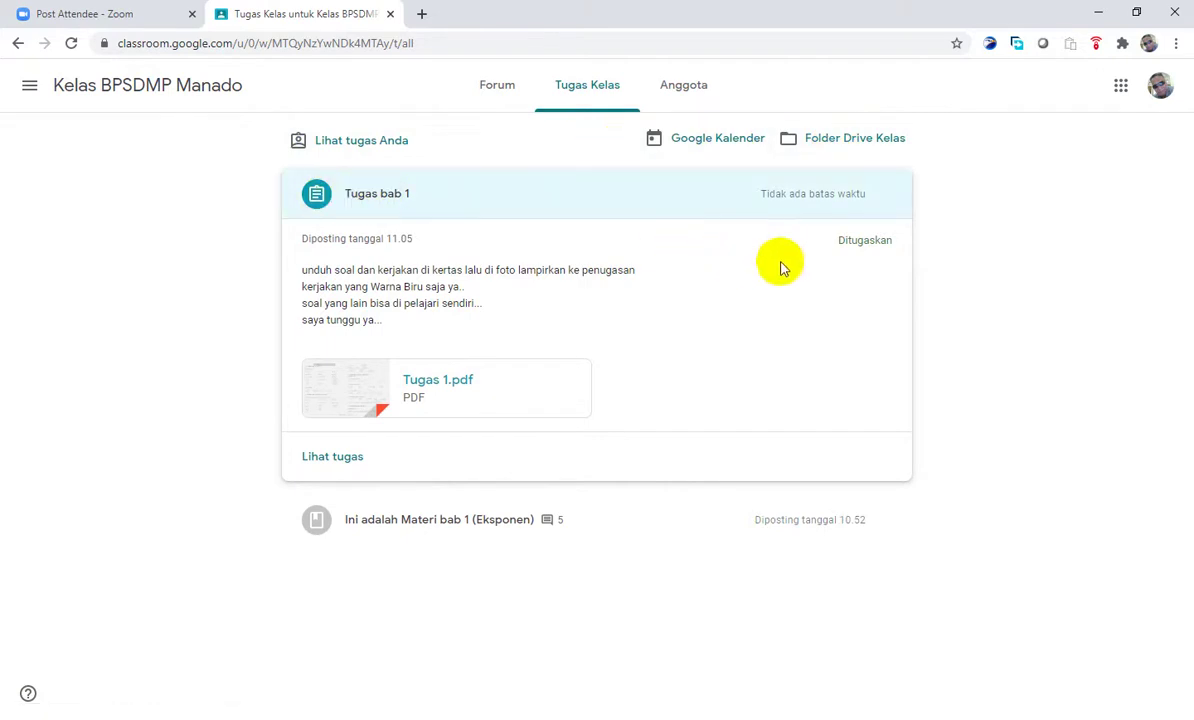
- Go to the full Tugas bab 1 page and preview Tugas 1.pdf down to page 2
left_click(348, 457)
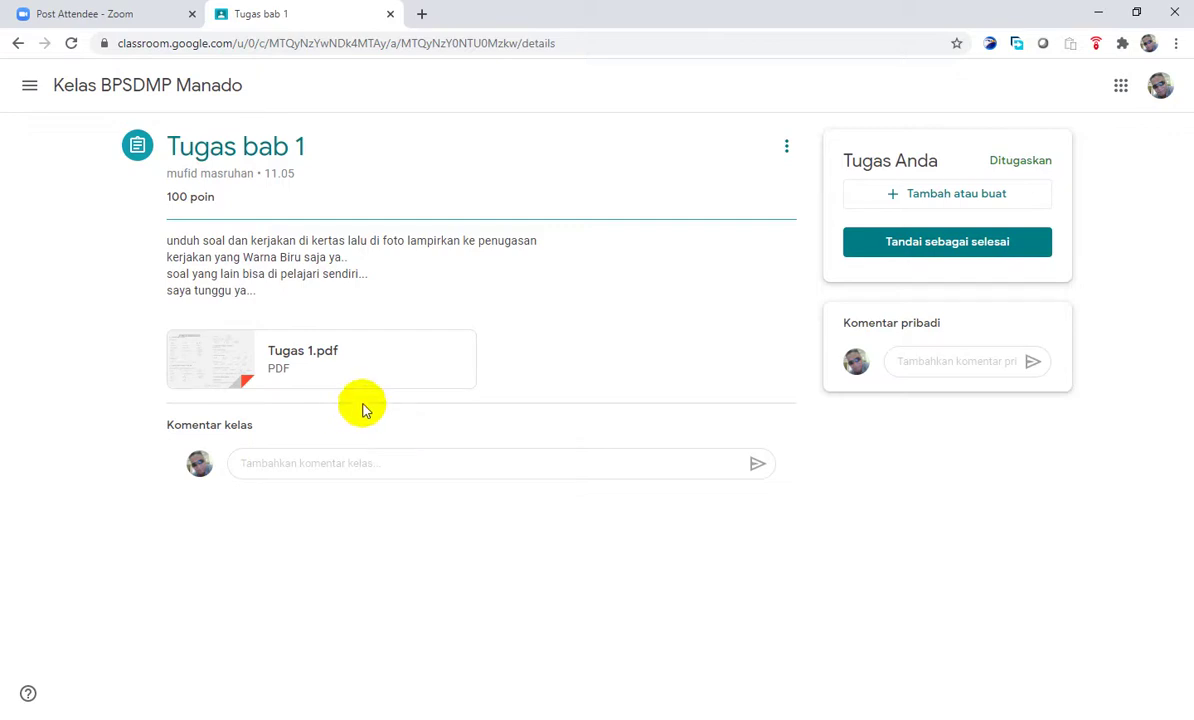
left_click(288, 361)
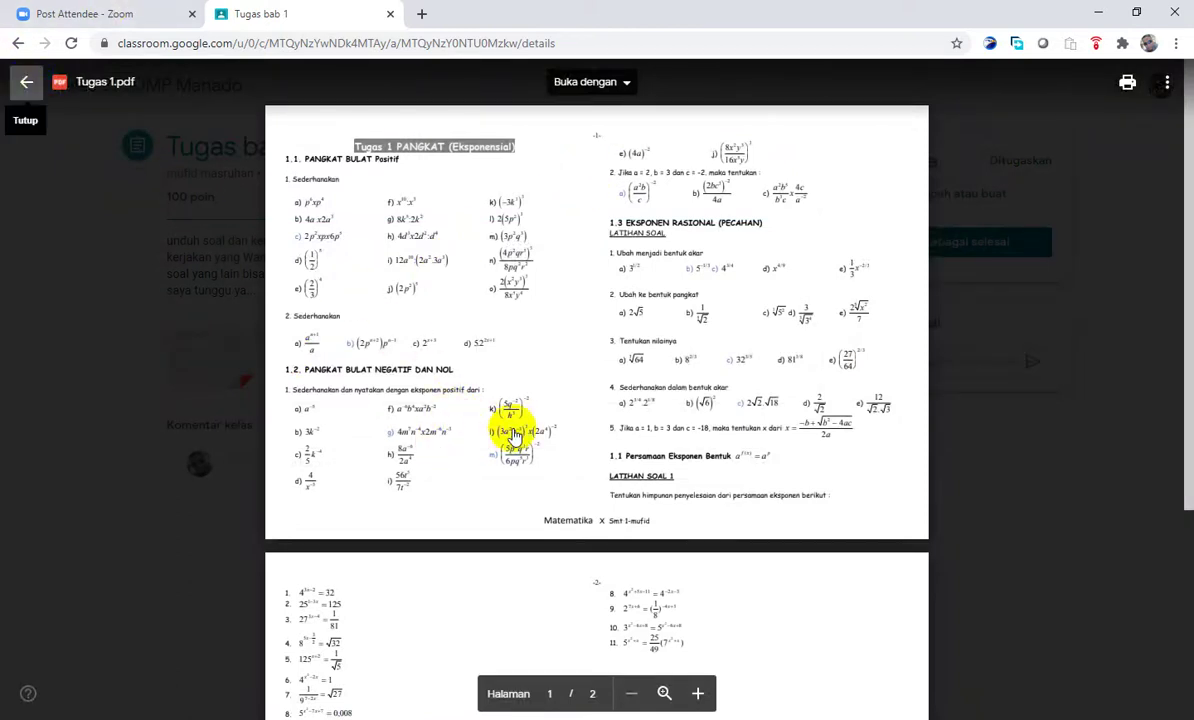
scroll(437, 407, "down", 2)
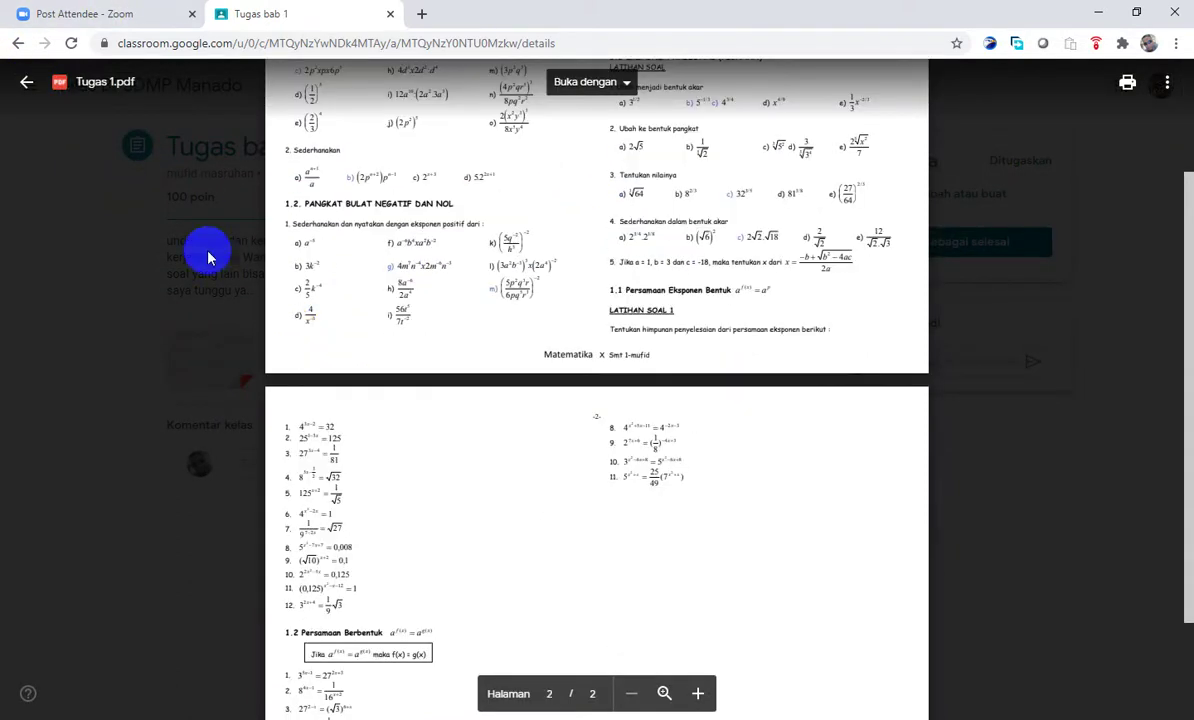
left_click(24, 80)
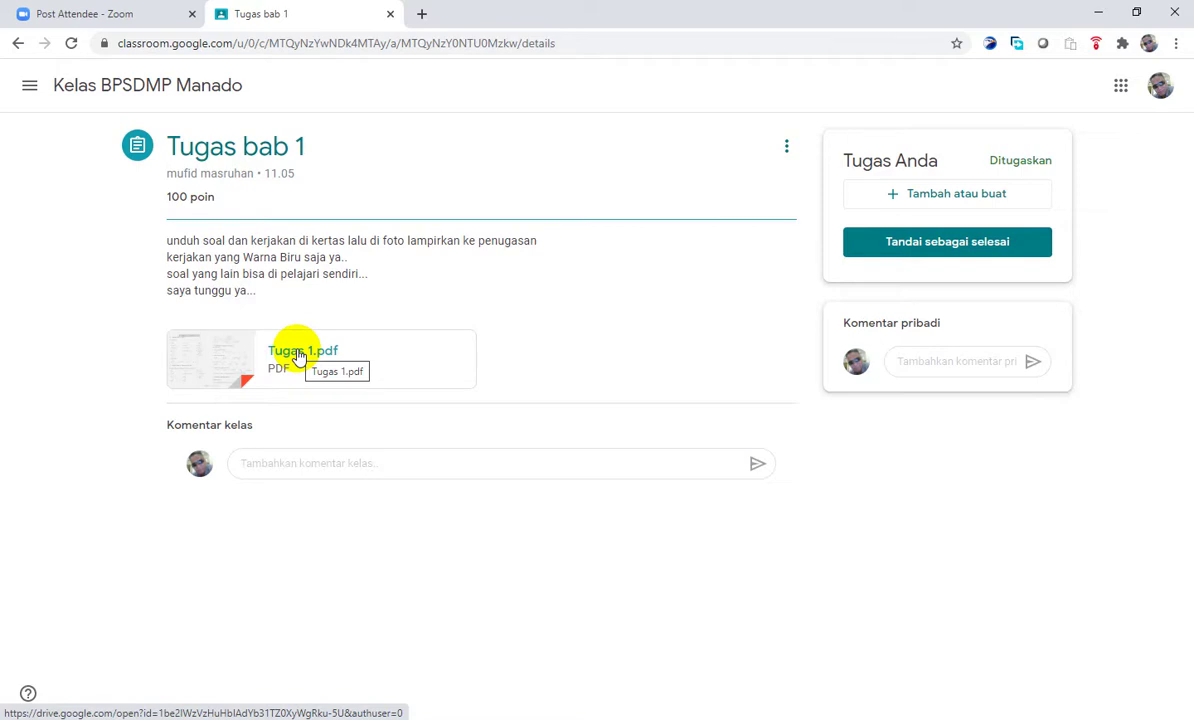
- Mark Tugas bab 1 as done without attached work, confirming the prompt
left_click(925, 245)
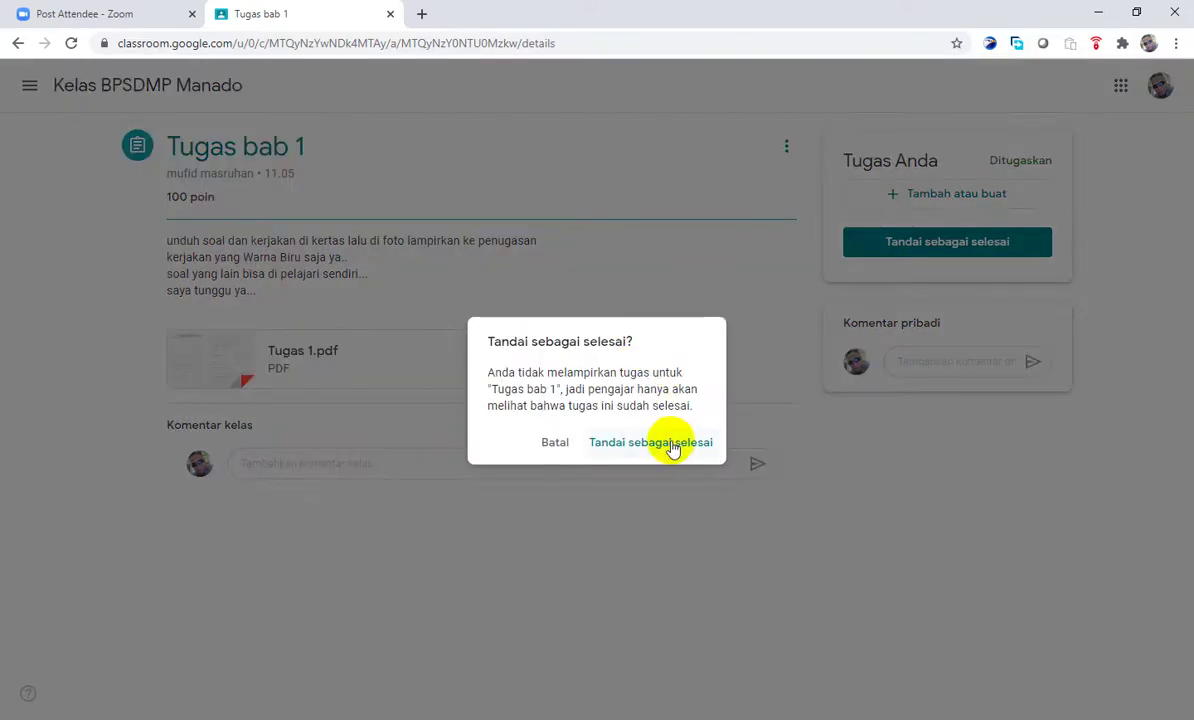
left_click(673, 445)
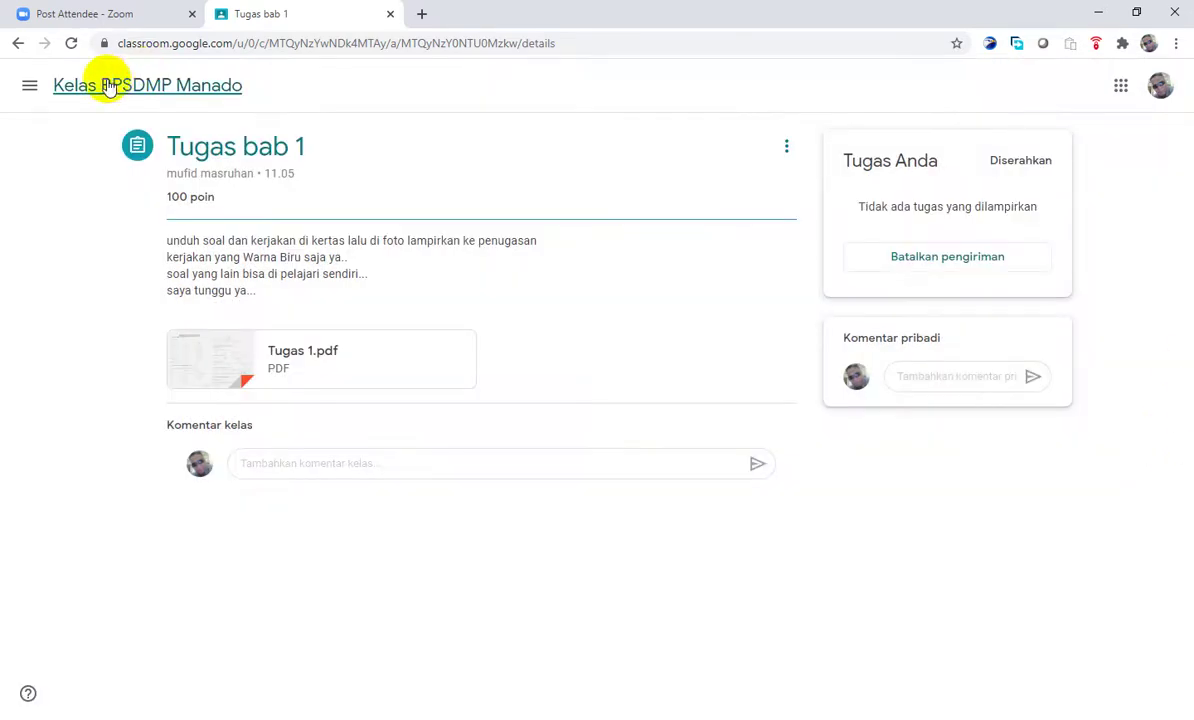
left_click(28, 85)
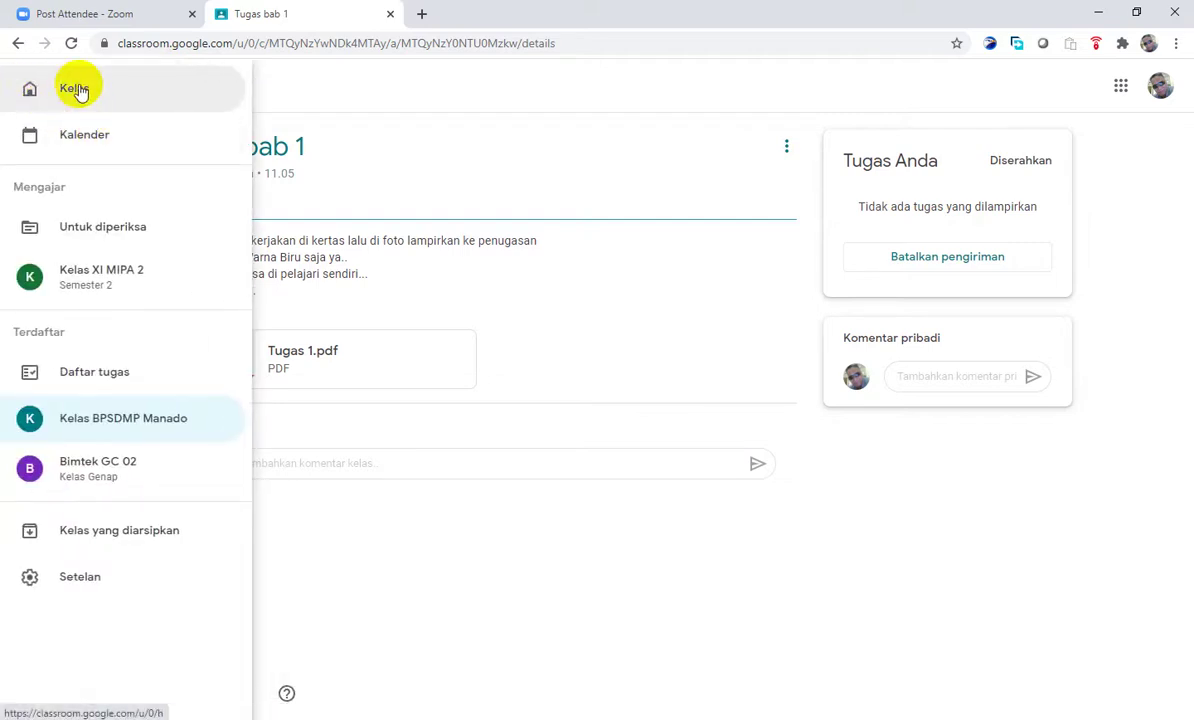
- Open the Kelas BPSDMP Manado Forum and preview the Tugas 1.pdf attached to Tugas bab 1
left_click(76, 89)
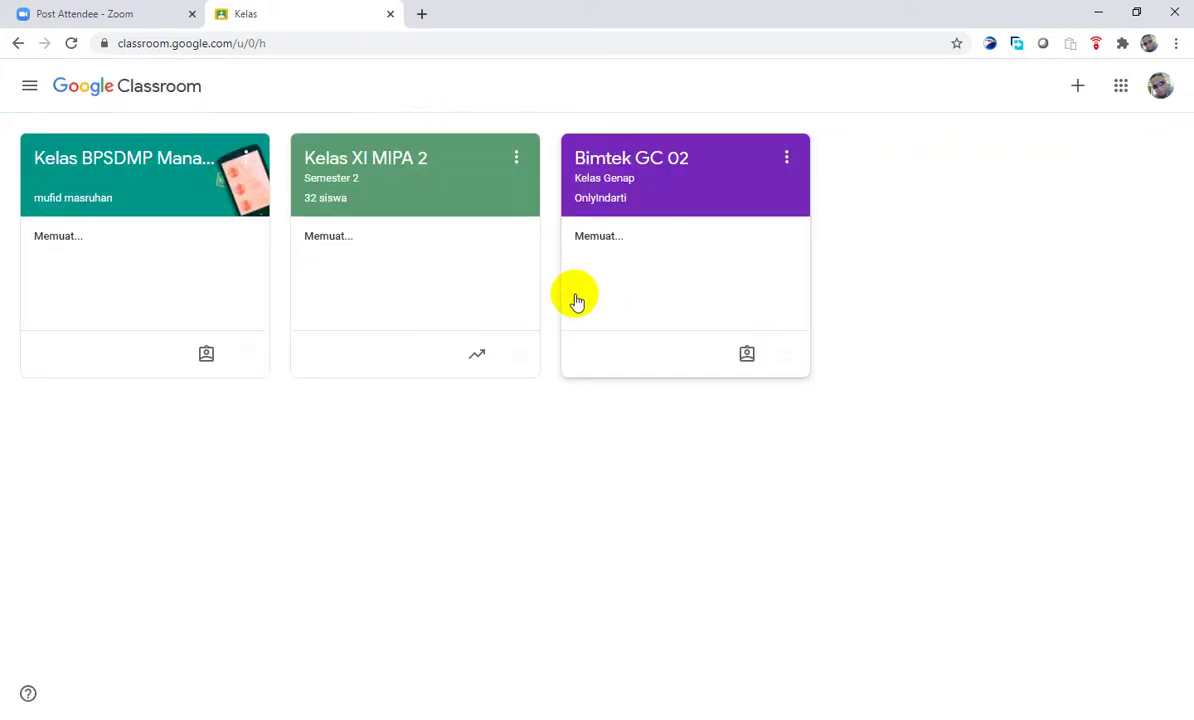
left_click(97, 175)
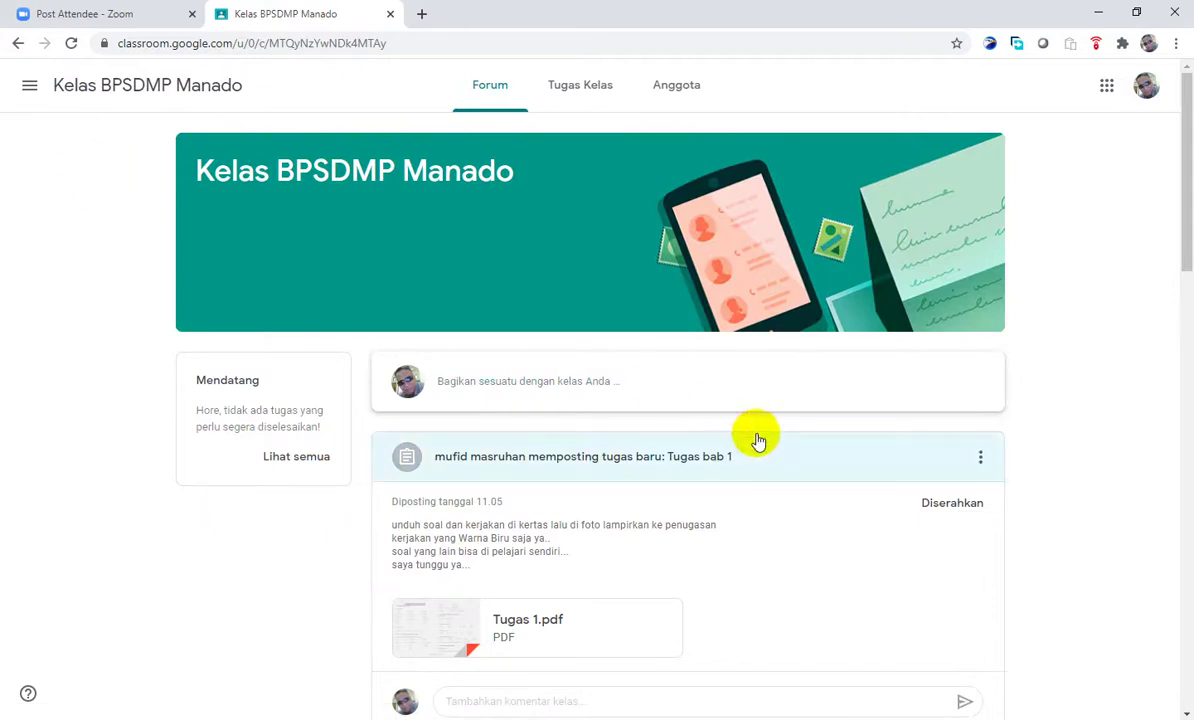
scroll(880, 505, "down", 2)
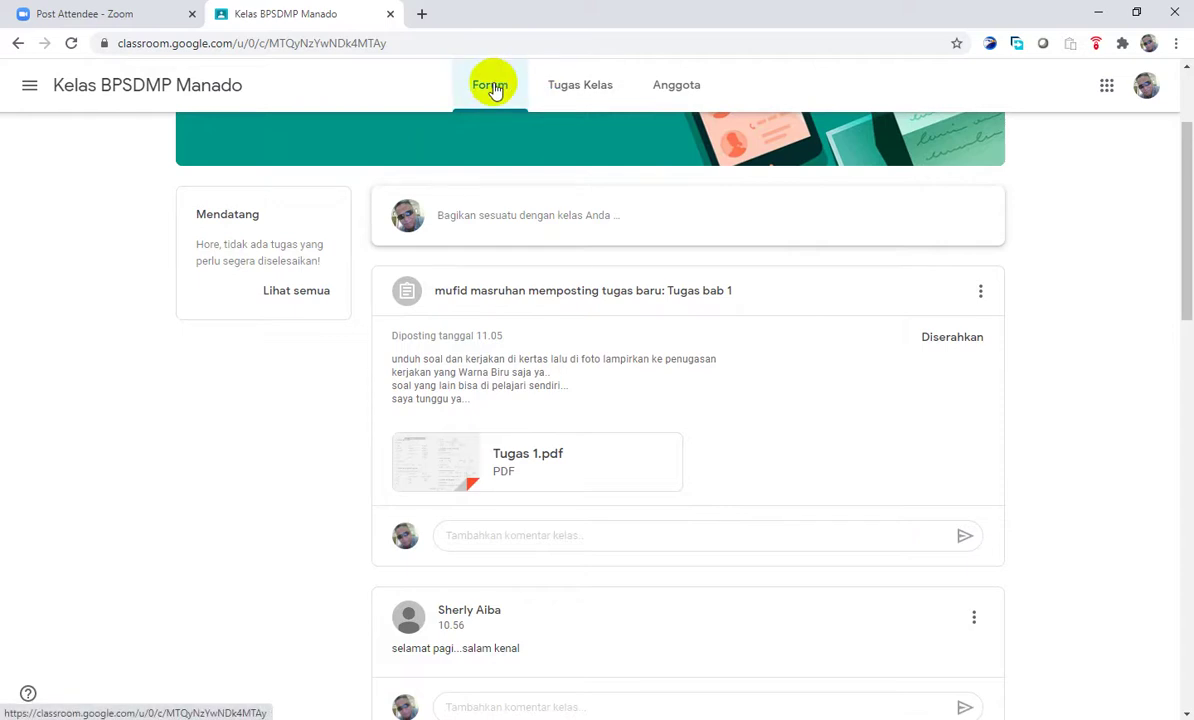
left_click(494, 90)
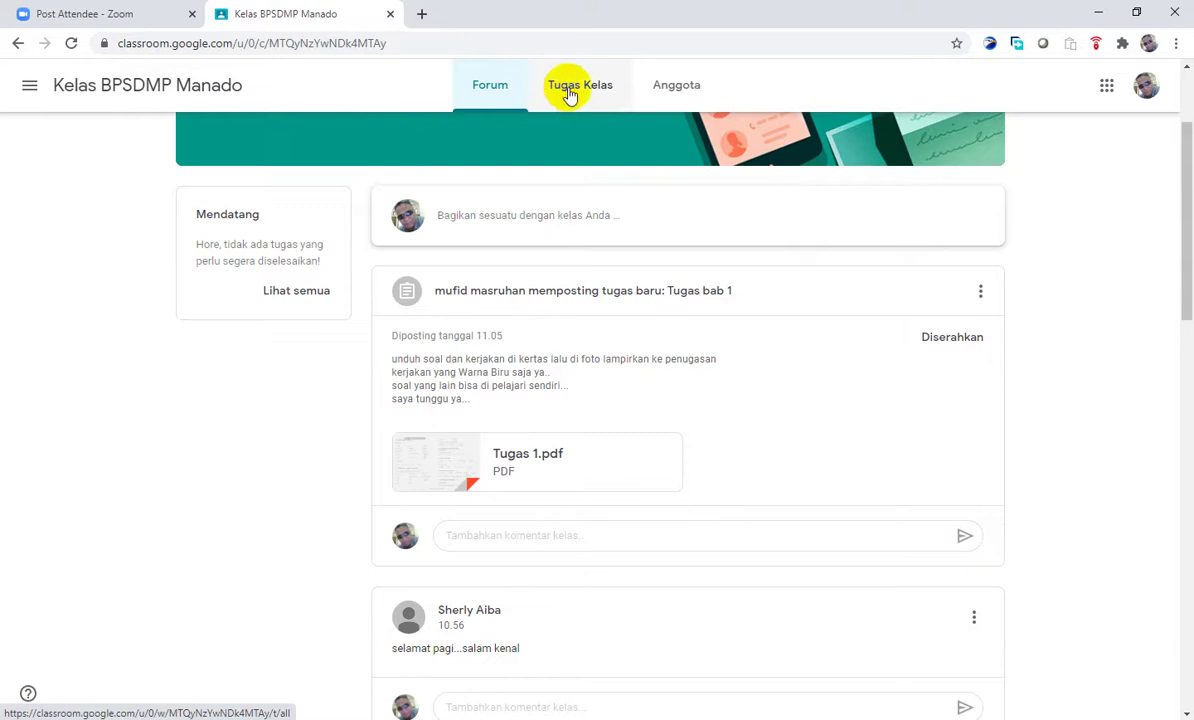
left_click(496, 455)
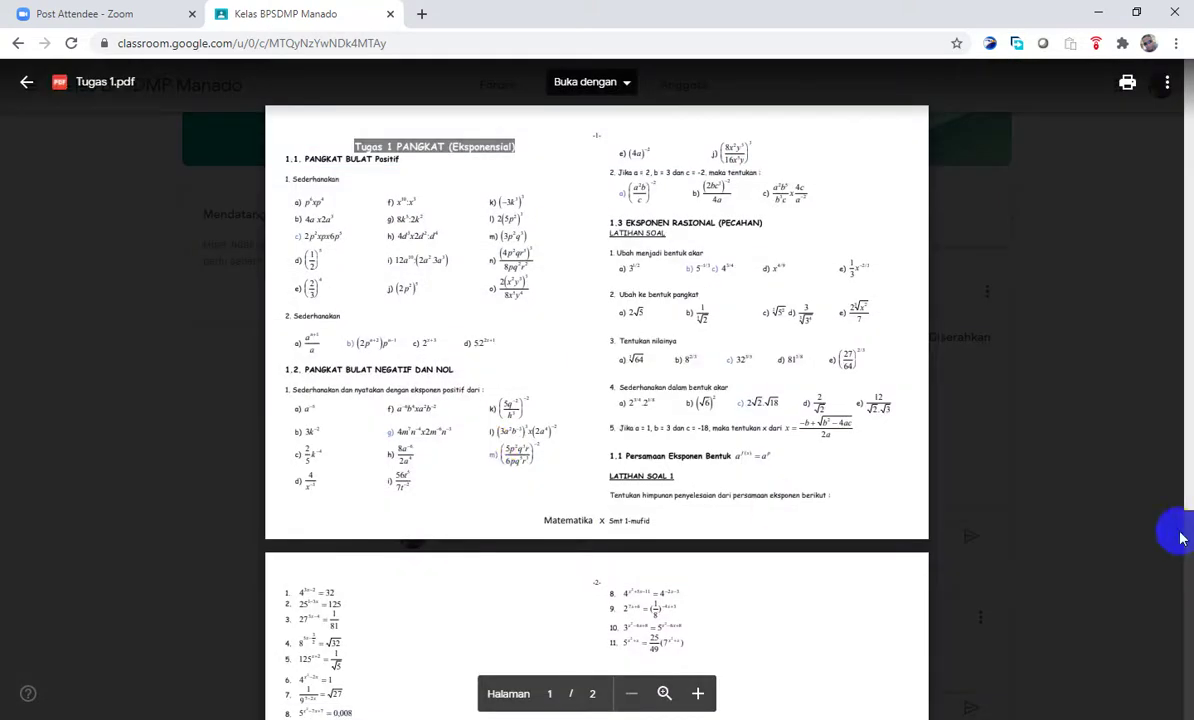
- Close the Tugas 1.pdf preview and view the Anggota list with the teacher and 43 students
left_click(1188, 455)
left_click_drag(1188, 455, 628, 193)
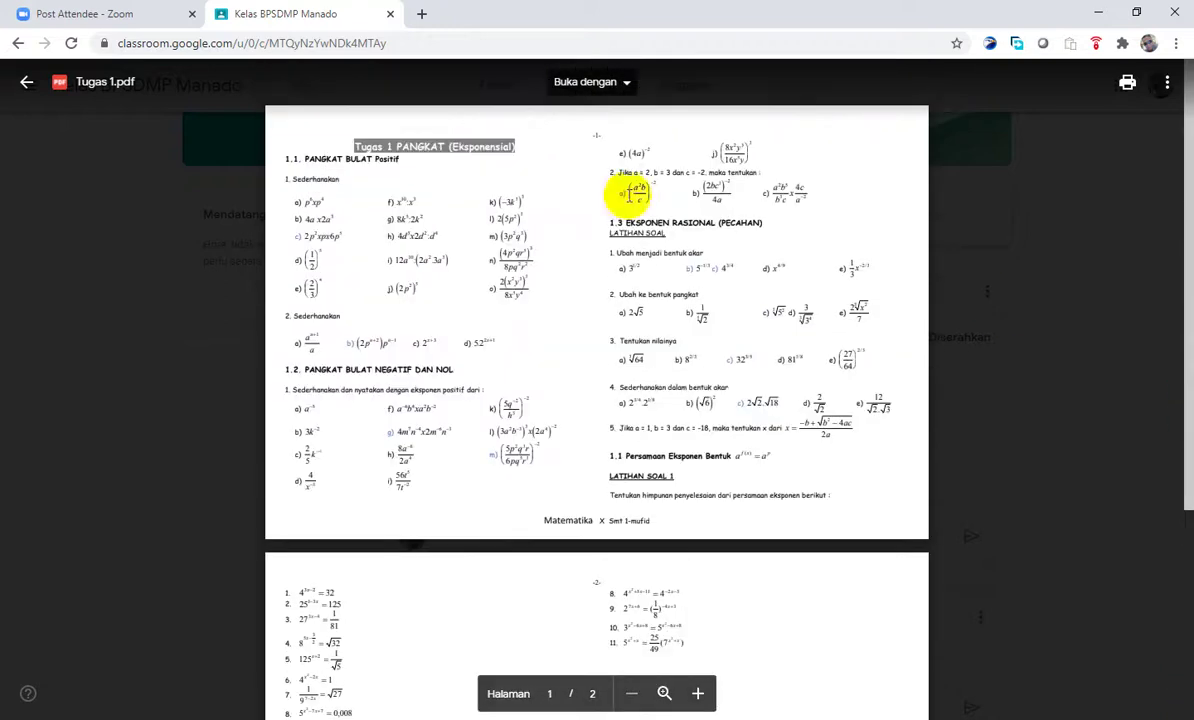
left_click(26, 82)
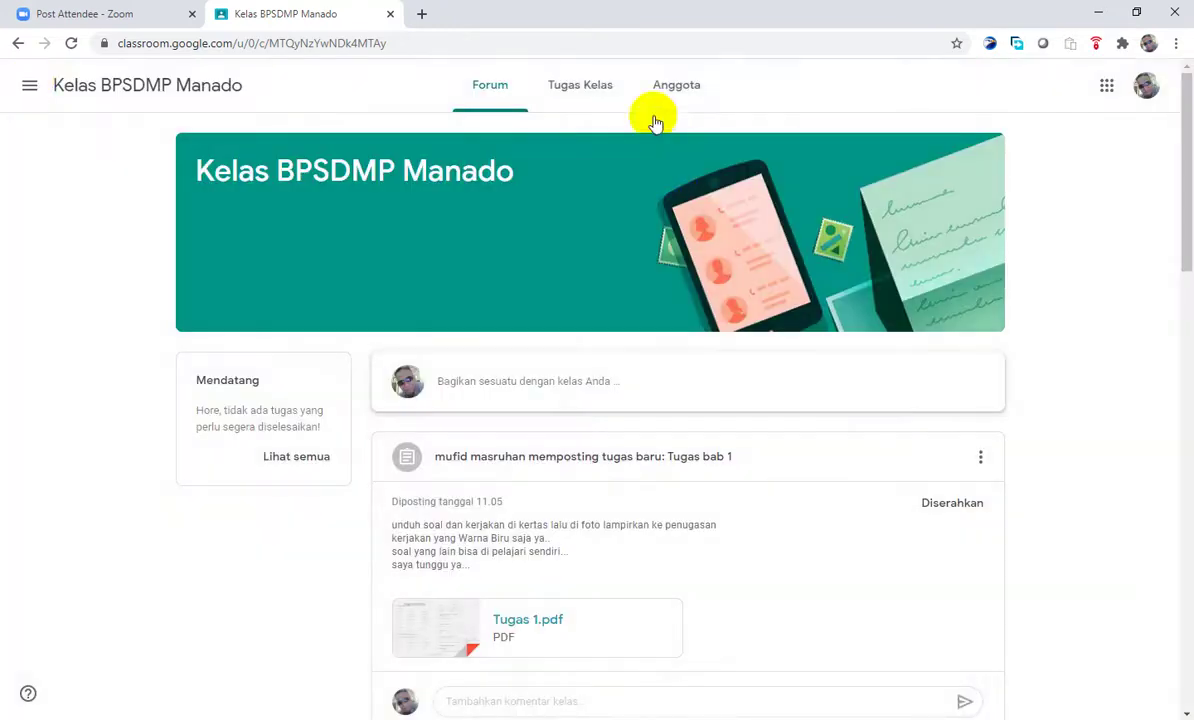
left_click(581, 86)
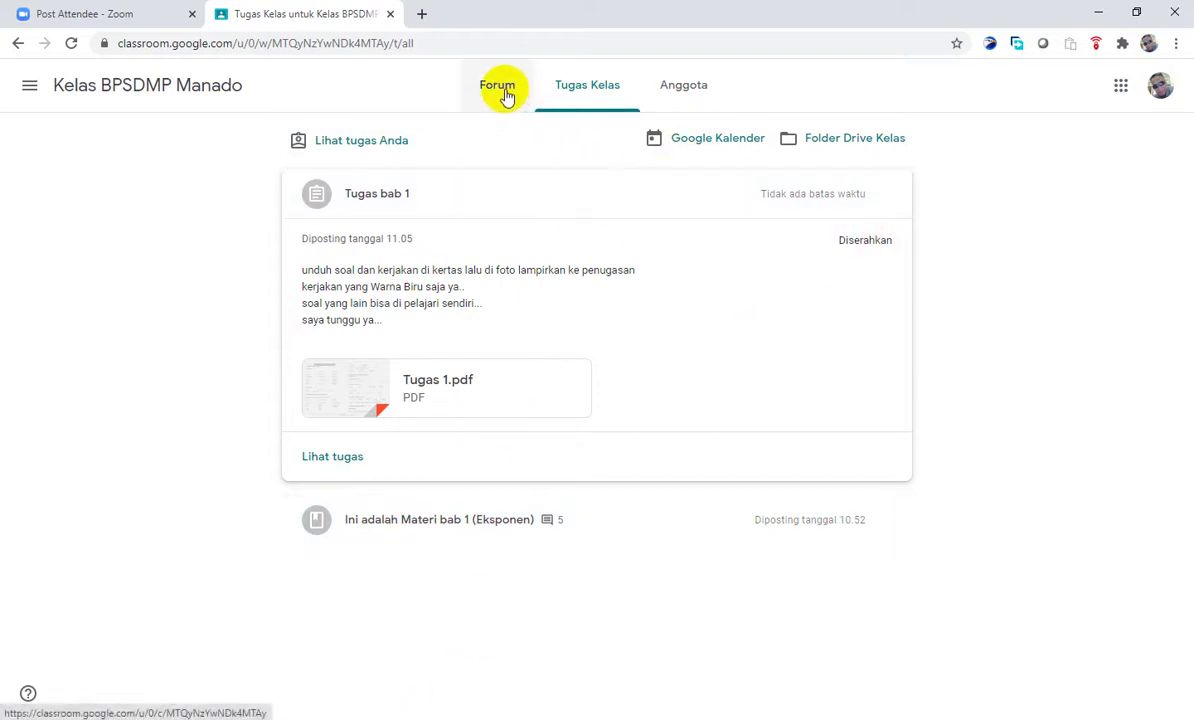
left_click(690, 90)
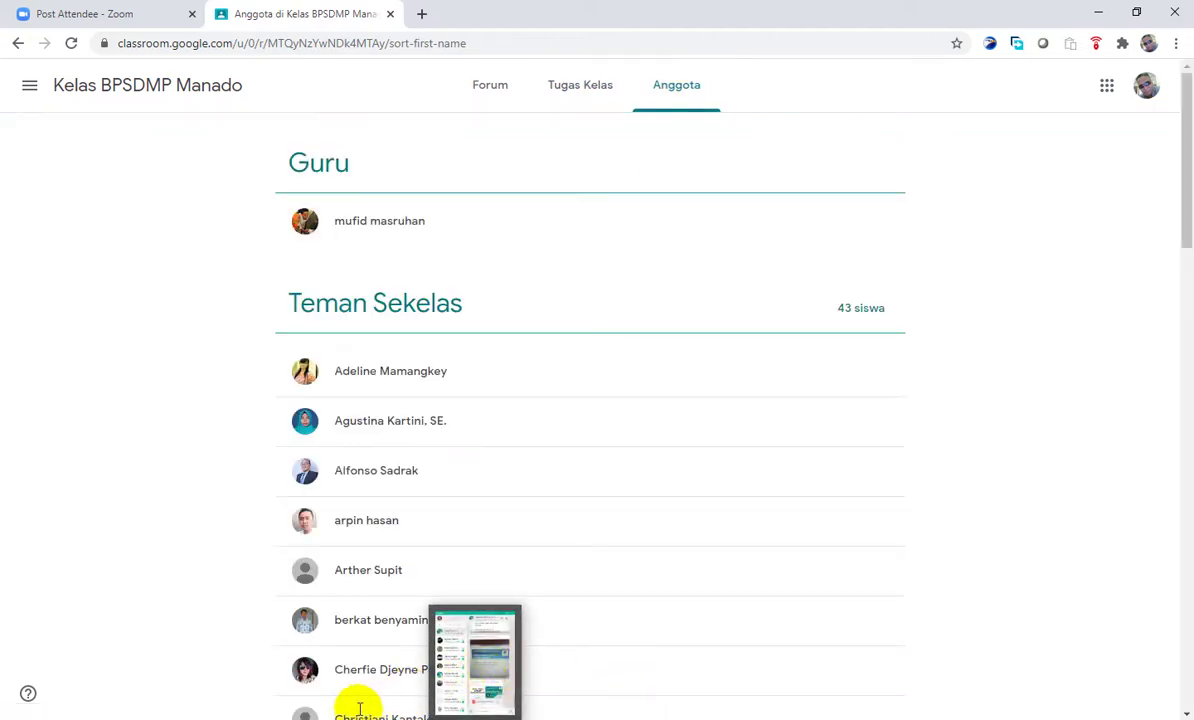
double_click(376, 660)
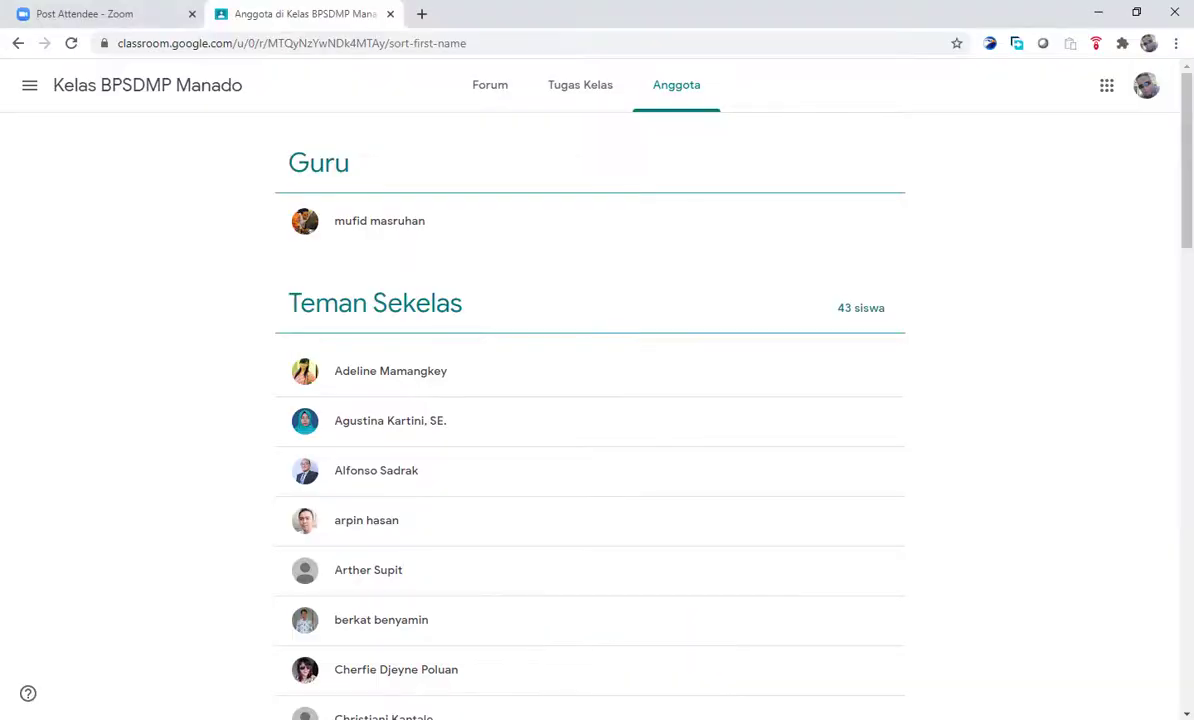
- Tour the Tugas Kelas, Forum and Anggota tabs, ending back on the Forum stream
left_click(590, 88)
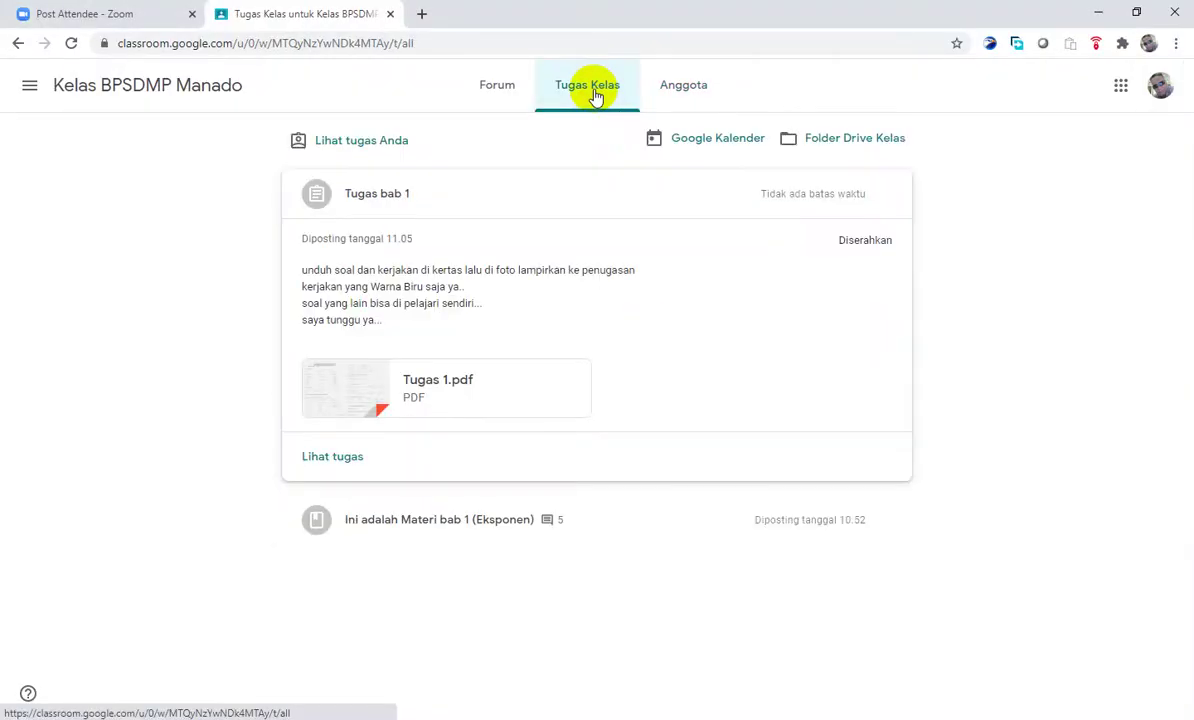
left_click(513, 95)
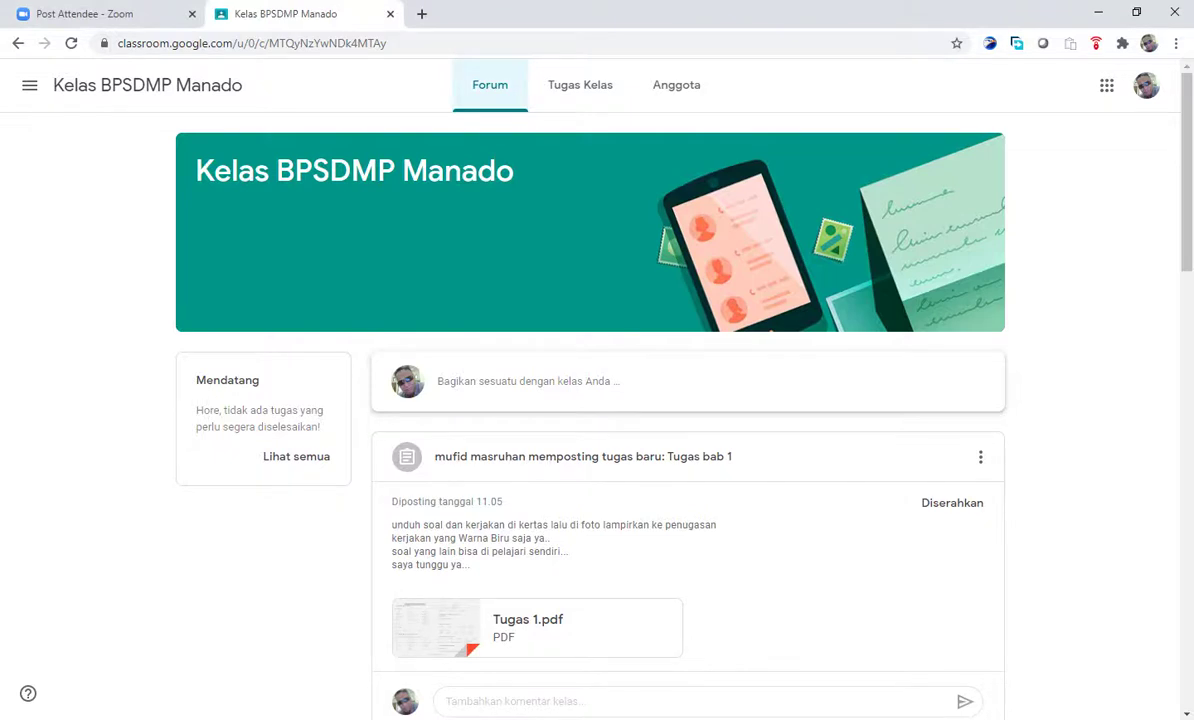
left_click(591, 94)
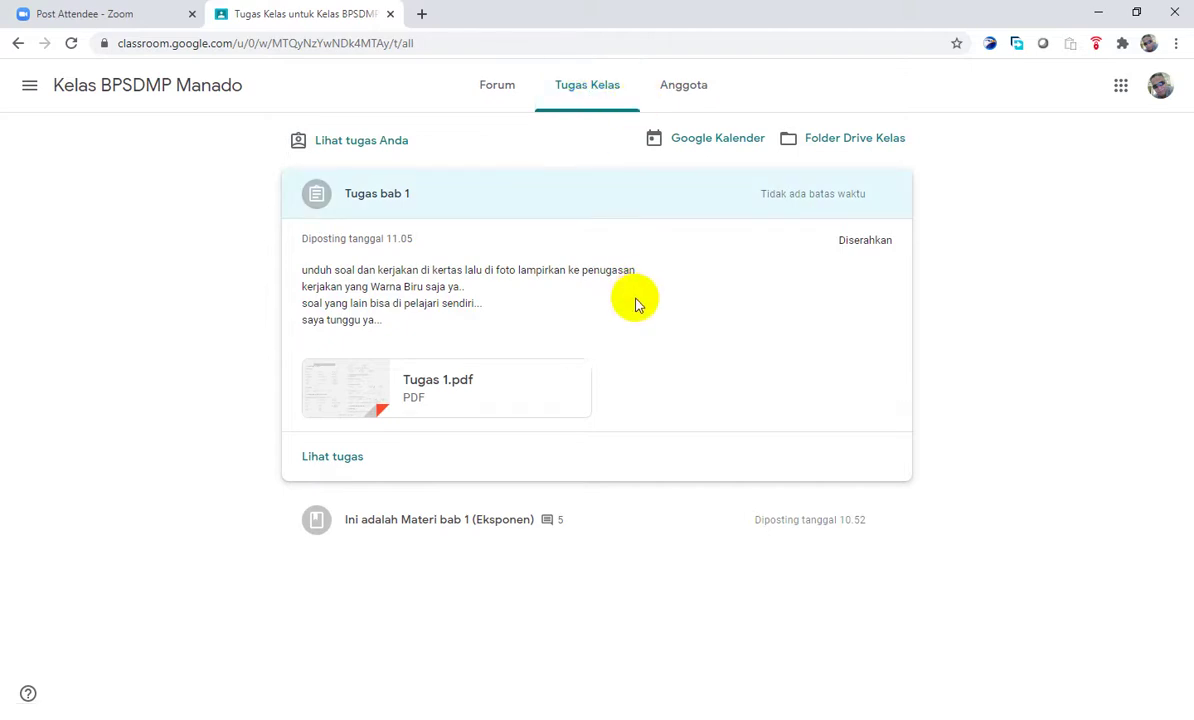
left_click(681, 92)
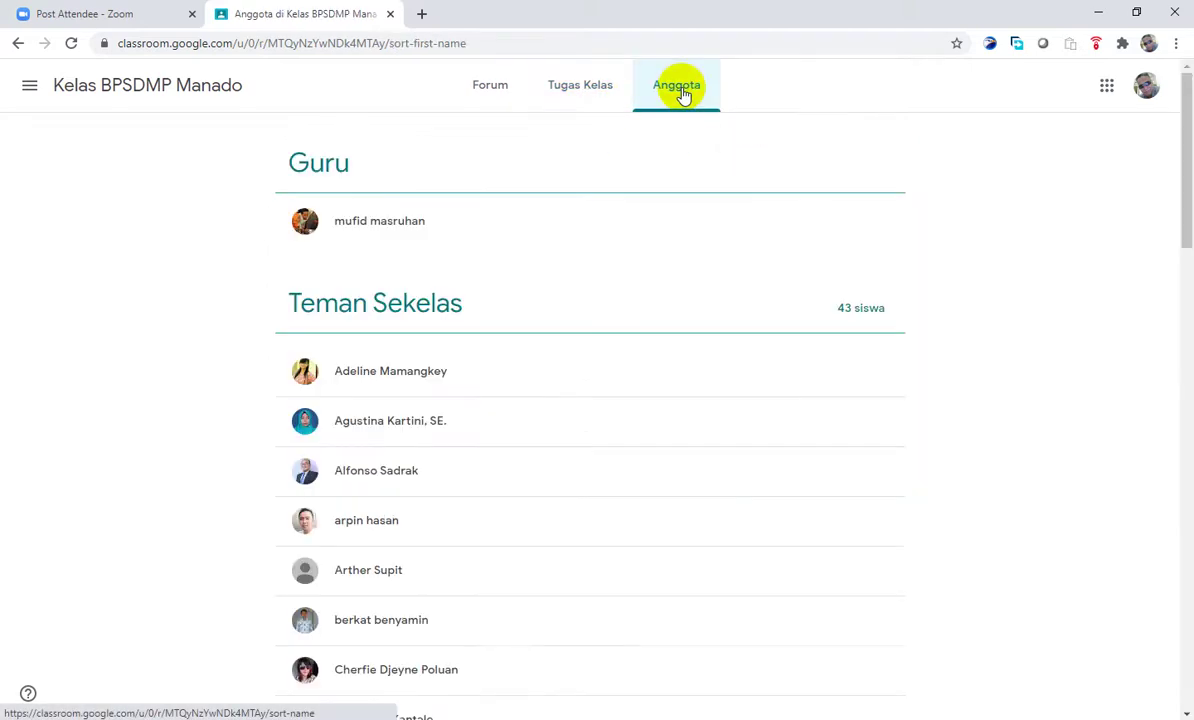
scroll(637, 474, "down", 3)
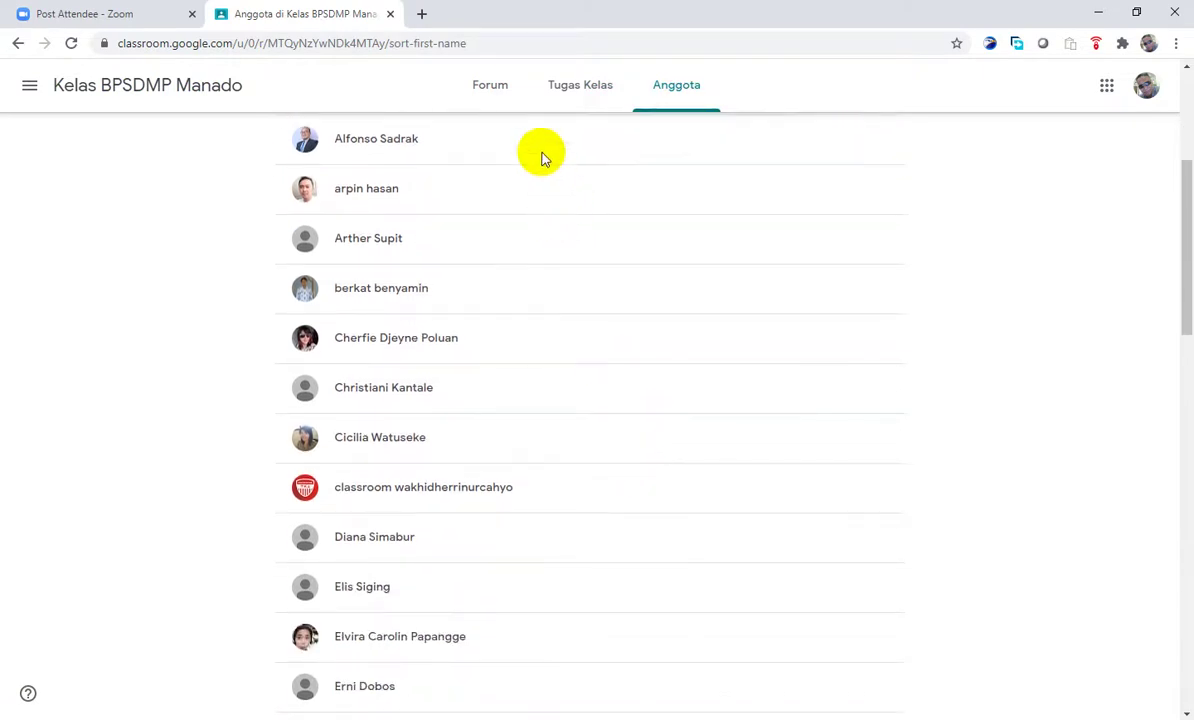
left_click(494, 92)
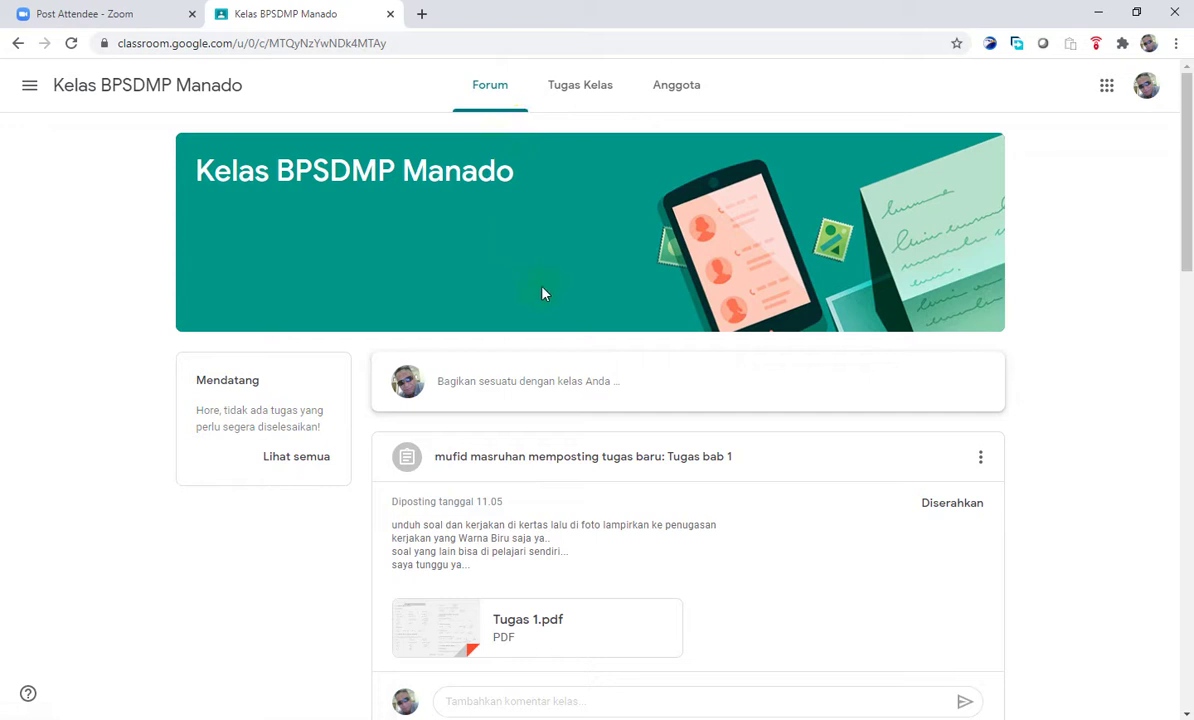
- Refresh the class Forum stream and go to Tugas Kelas to start a new quiz assignment
scroll(674, 493, "down", 4)
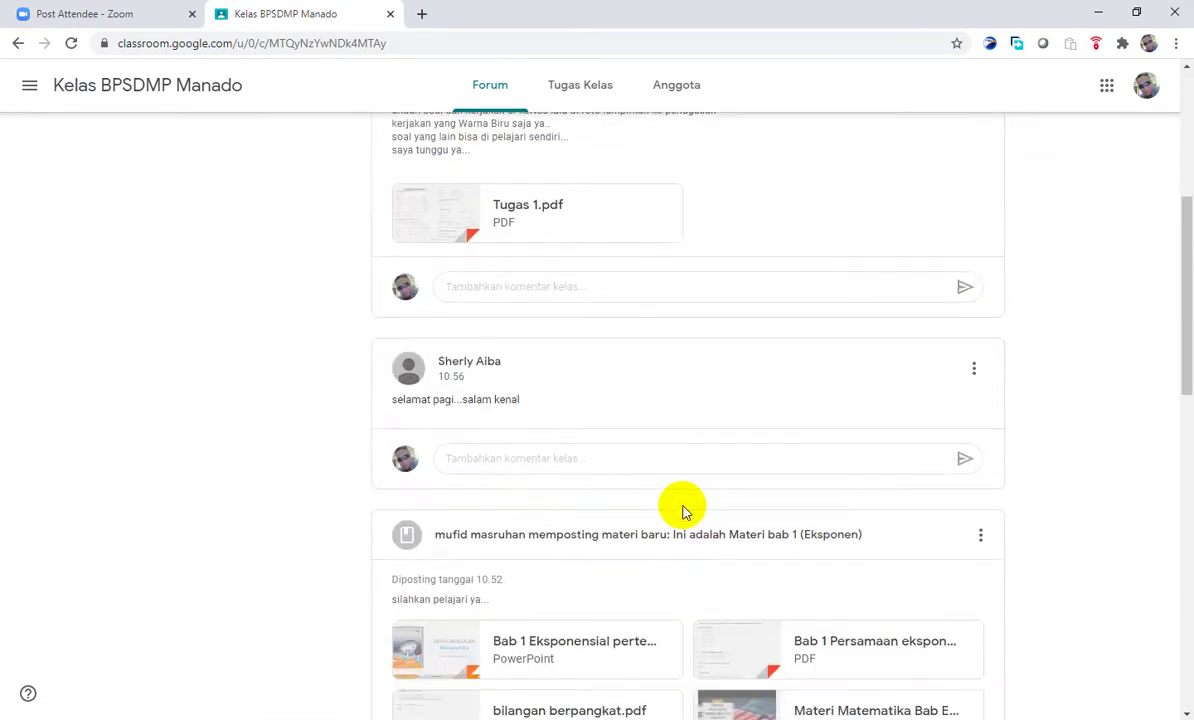
scroll(683, 510, "up", 4)
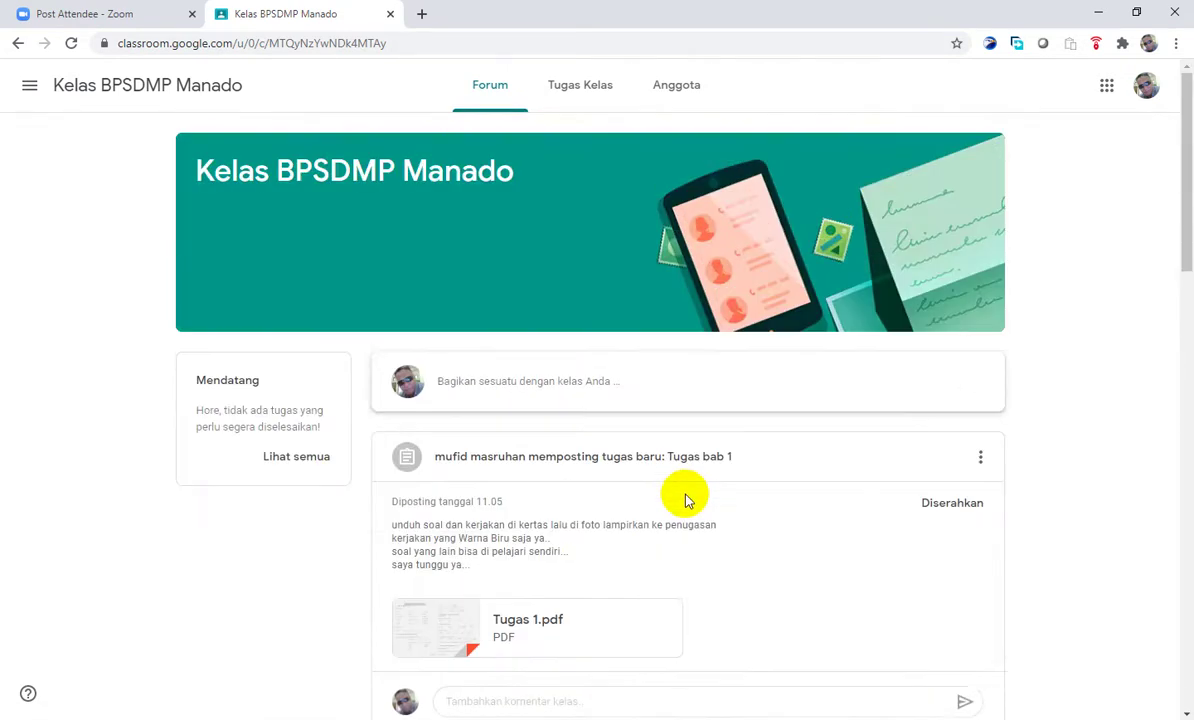
left_click(500, 88)
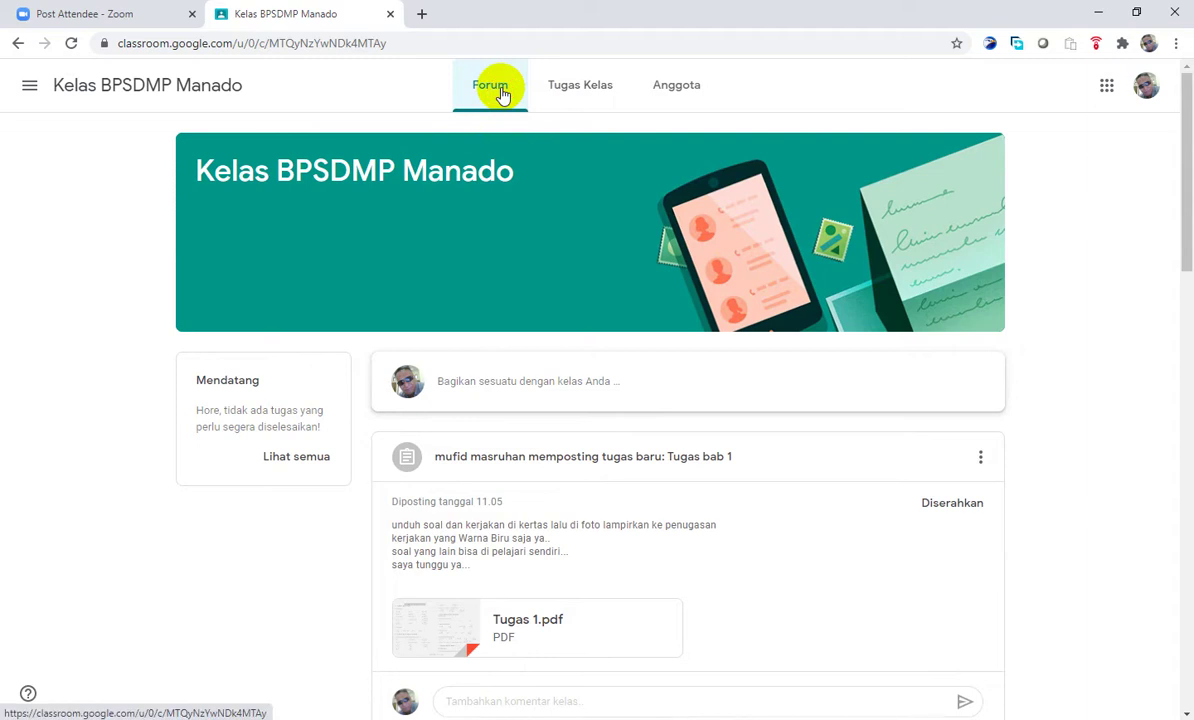
left_click(70, 44)
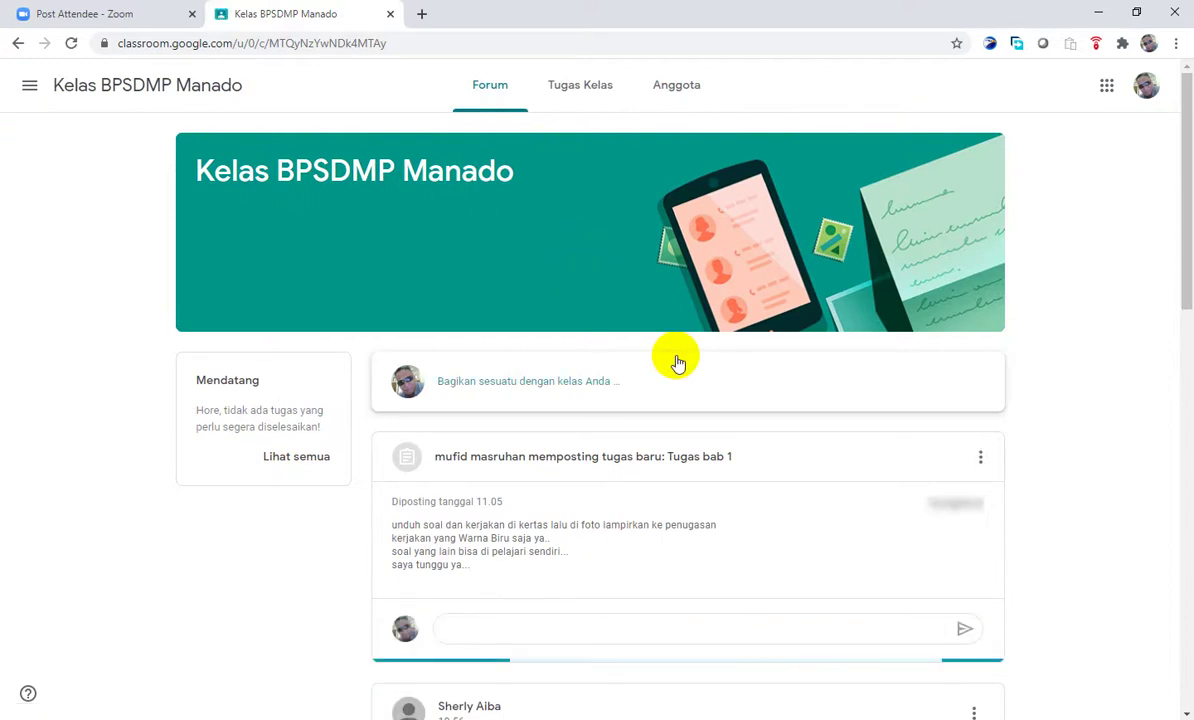
scroll(677, 362, "down", 1)
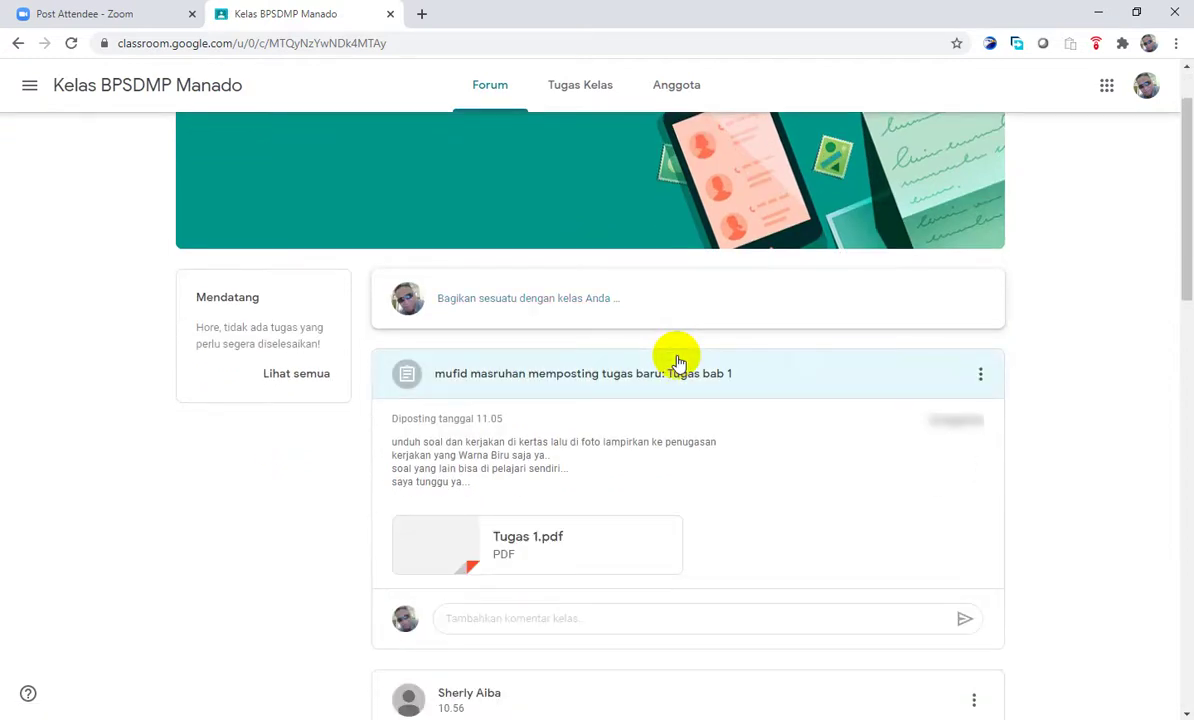
scroll(677, 362, "down", 1)
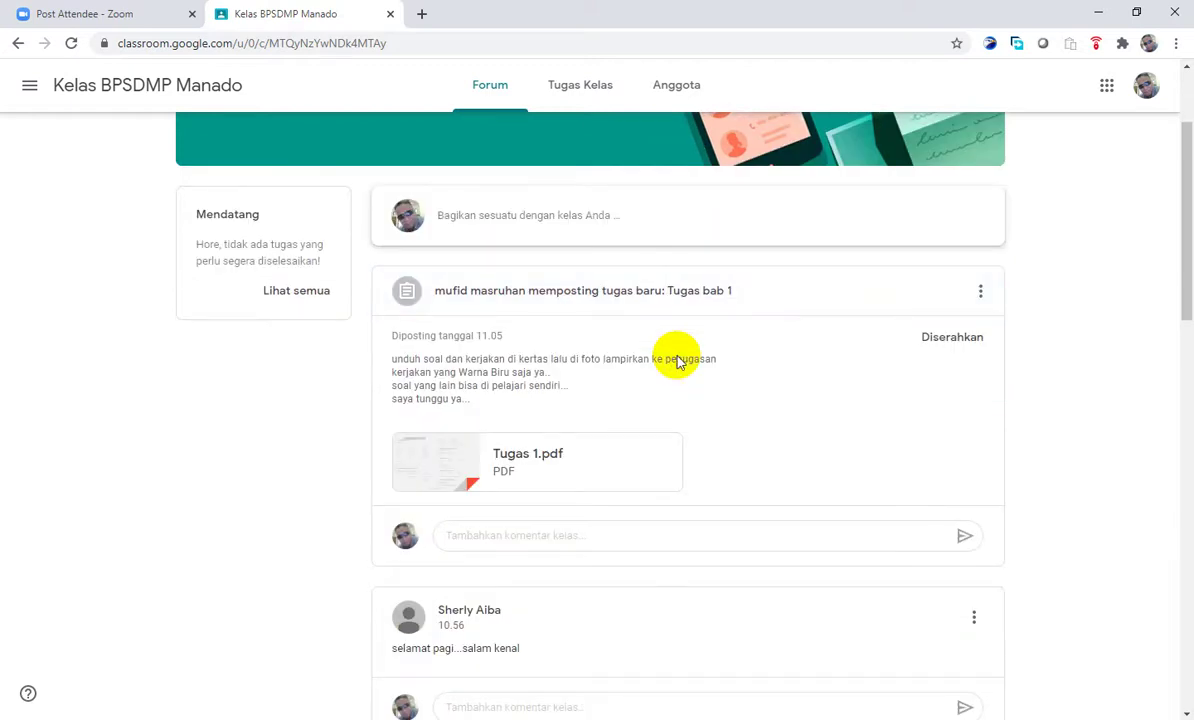
scroll(680, 358, "up", 1)
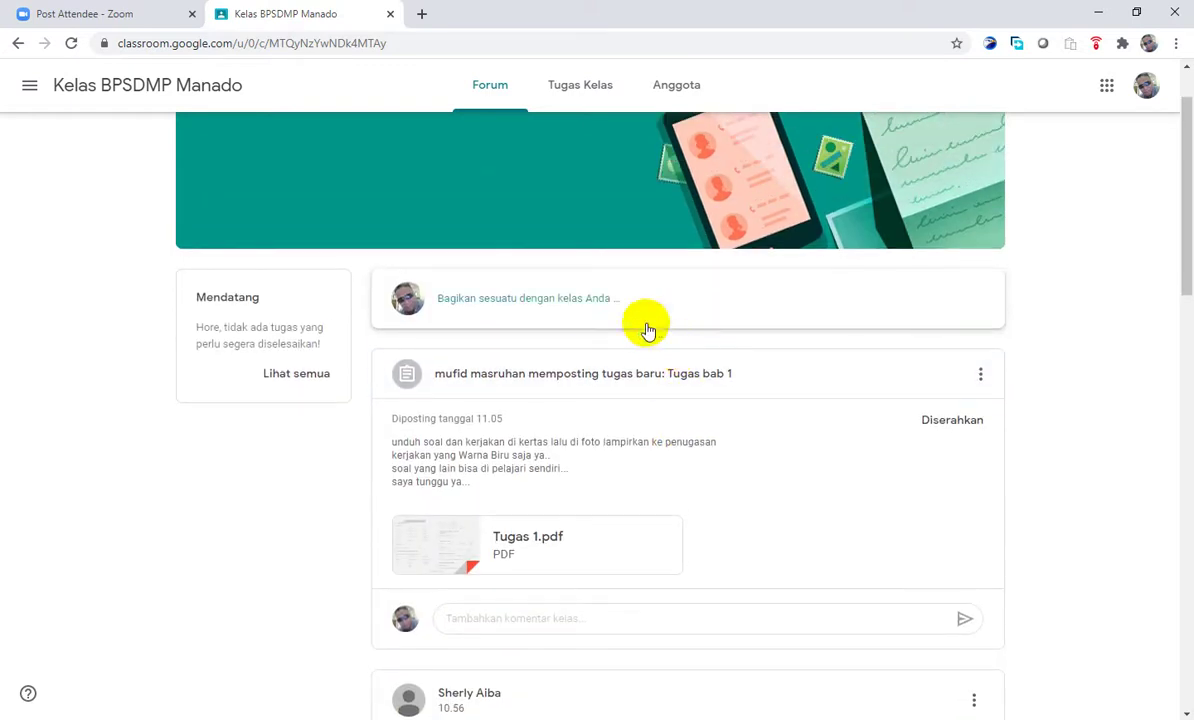
left_click(583, 87)
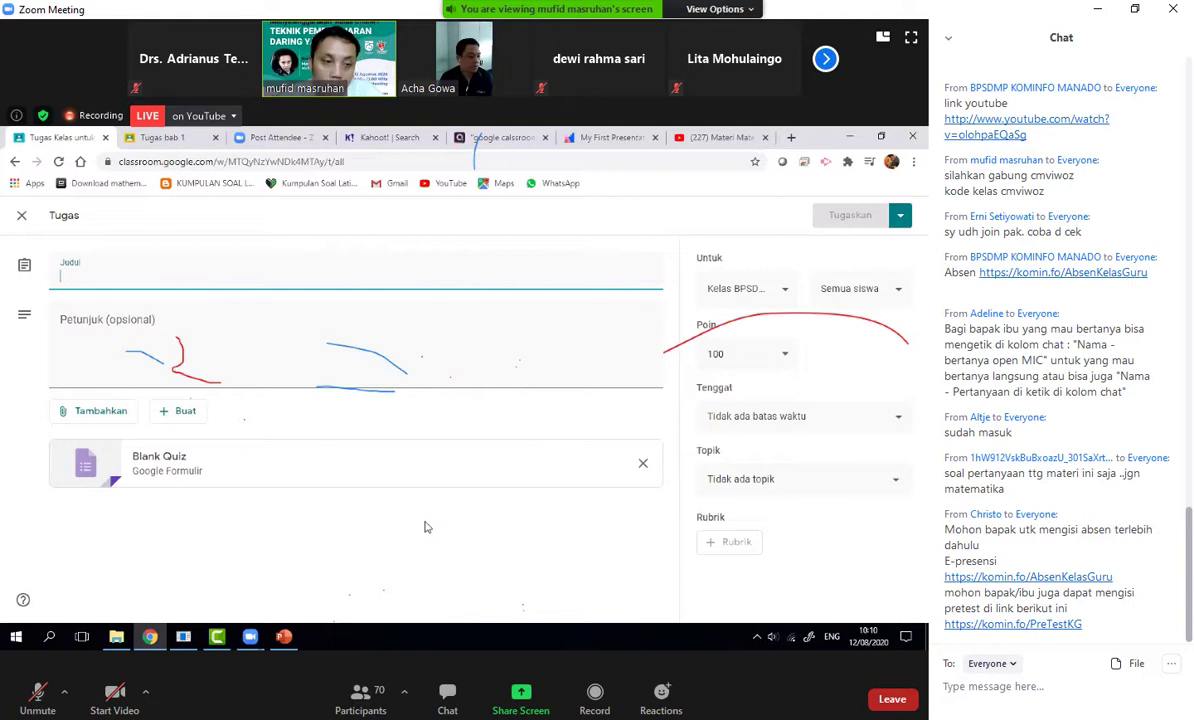
- Title the assignment 'Ulangan harian 1' with instructions 'Kerjakan dengan baik dan benar..' and 'Prestasi'
type("Ulangan harian 1")
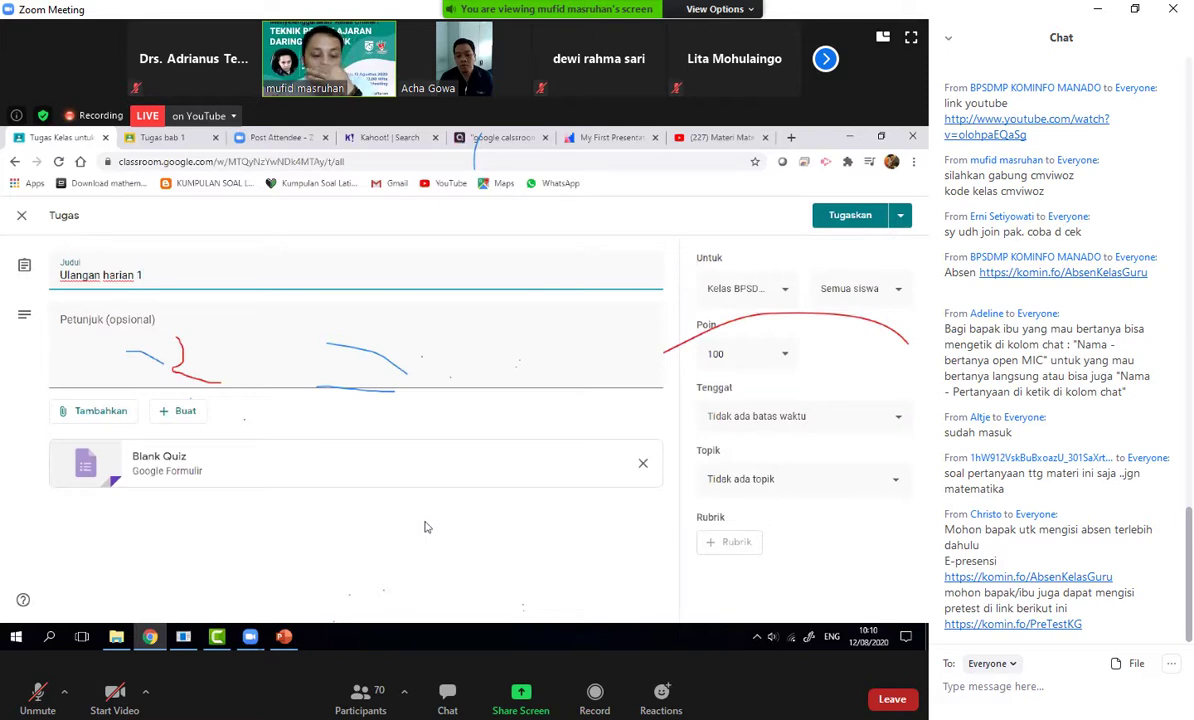
left_click(160, 334)
type("Kerjakan dengan baik dan")
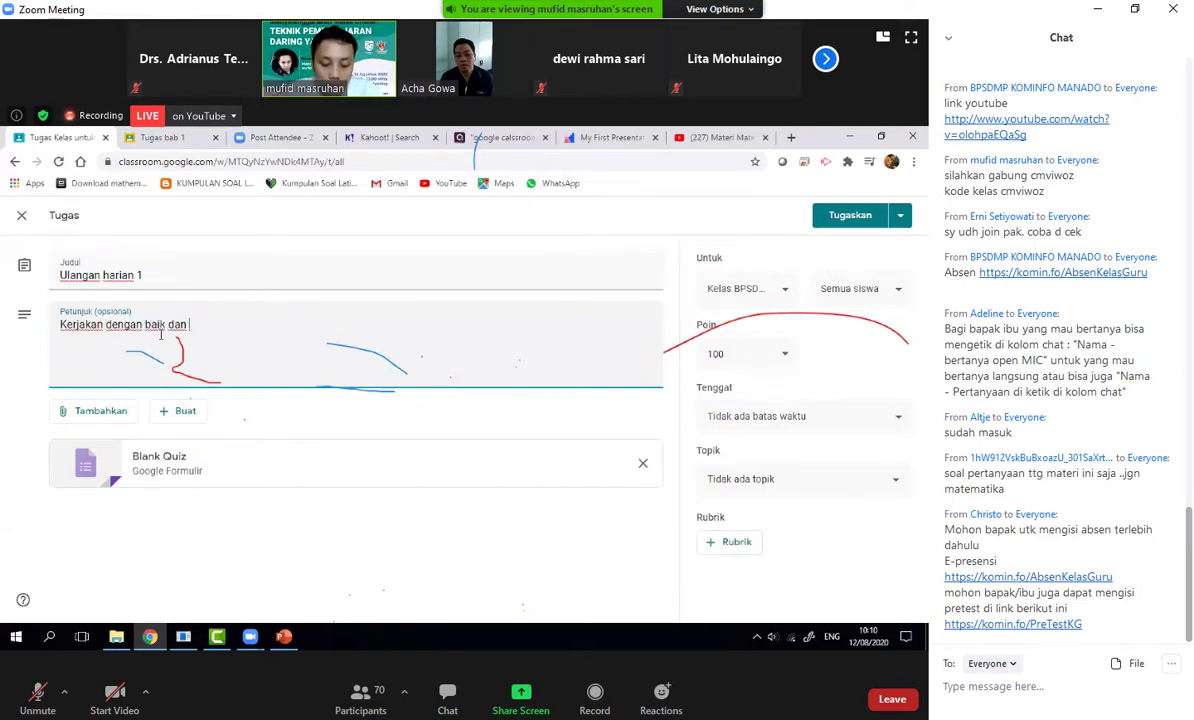
type(" benar..")
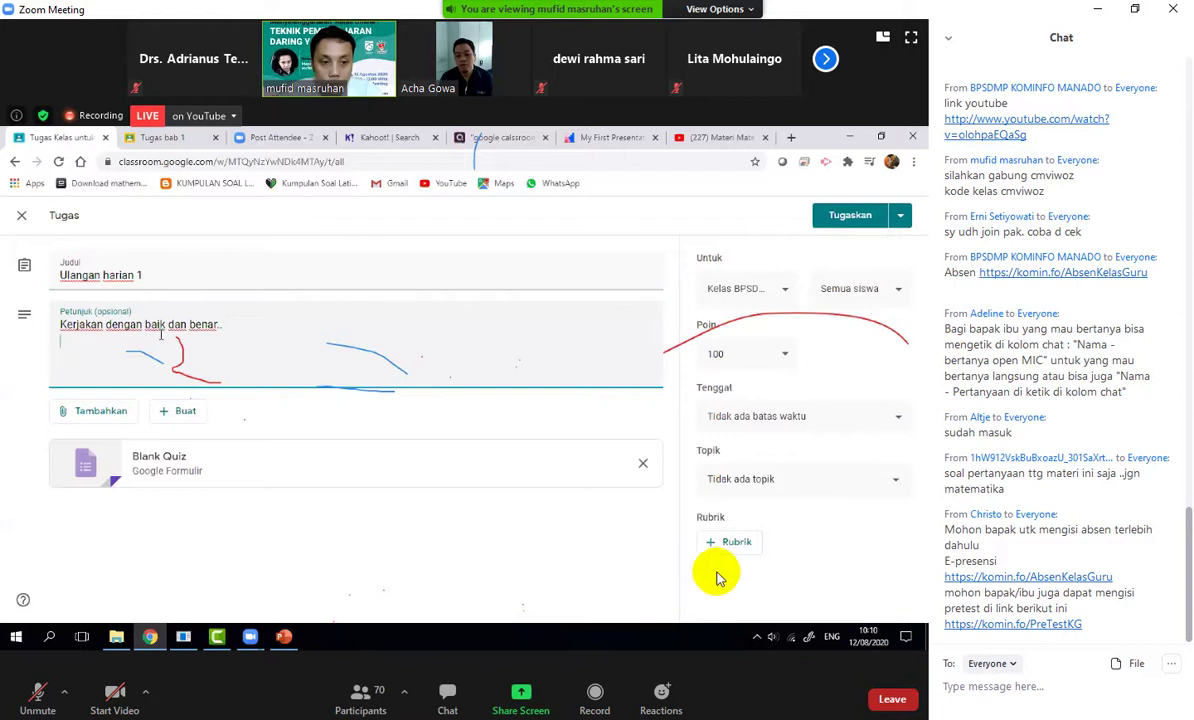
key("Return")
type("Pre")
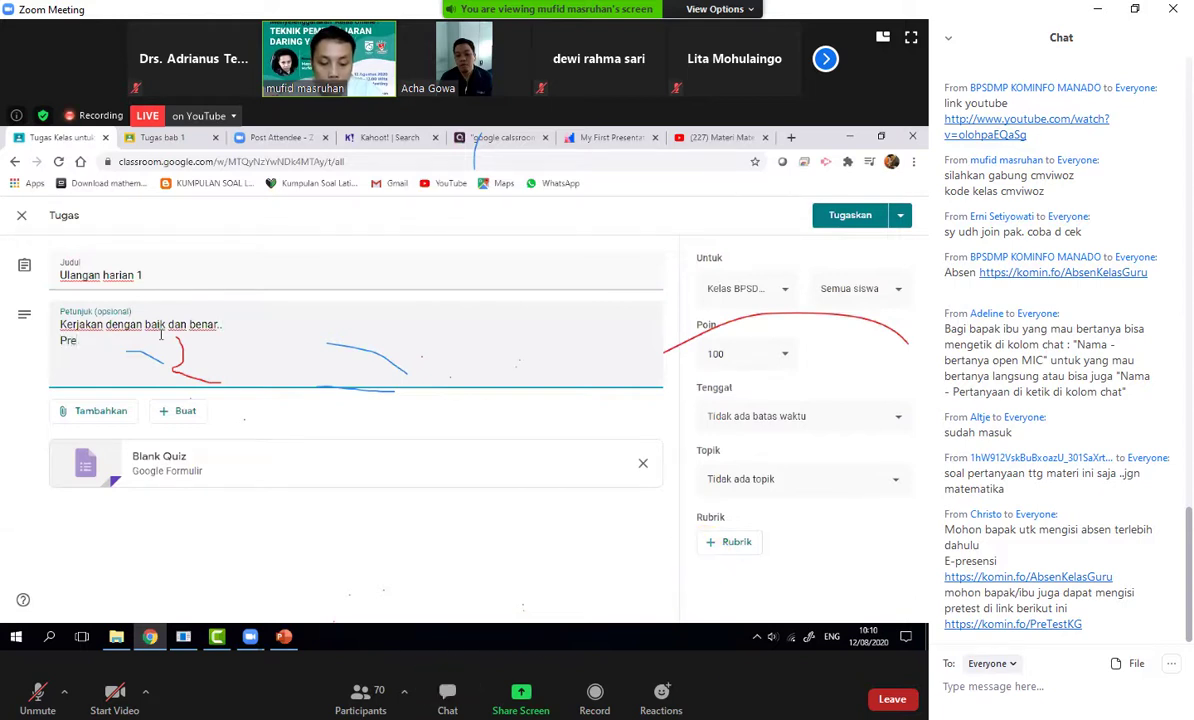
type("stasi i")
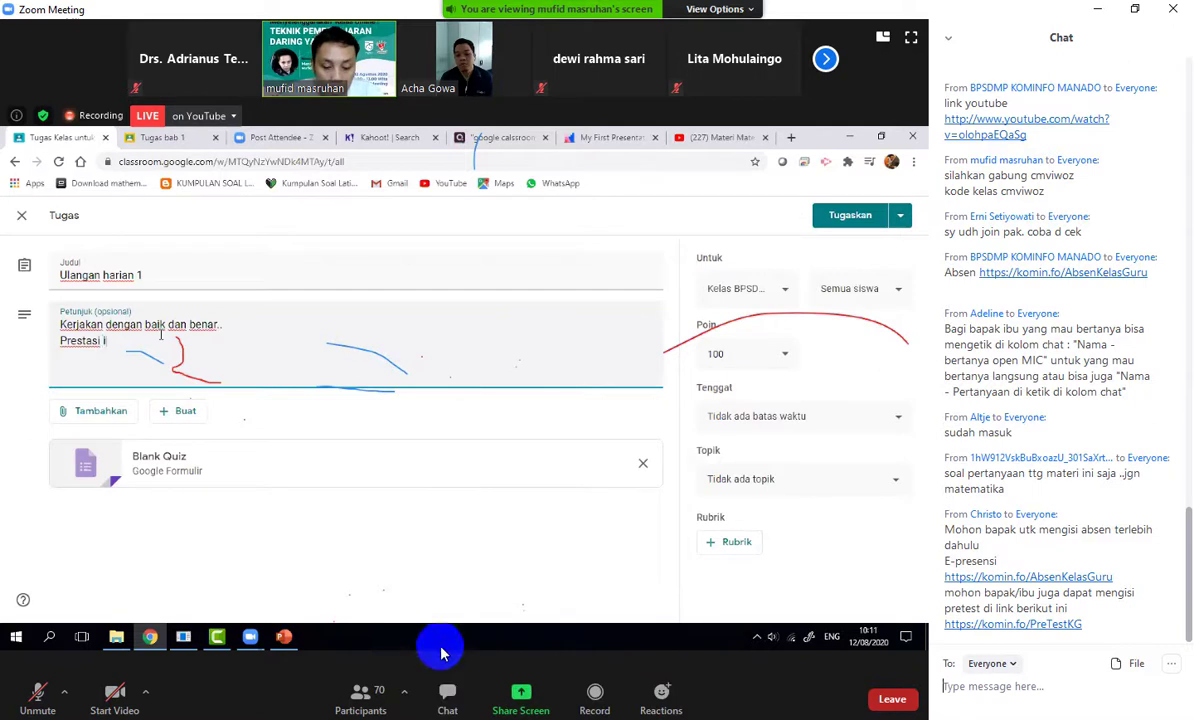
- Hide the Zoom chat and remove the Blank Quiz attachment from the assignment
left_click(448, 695)
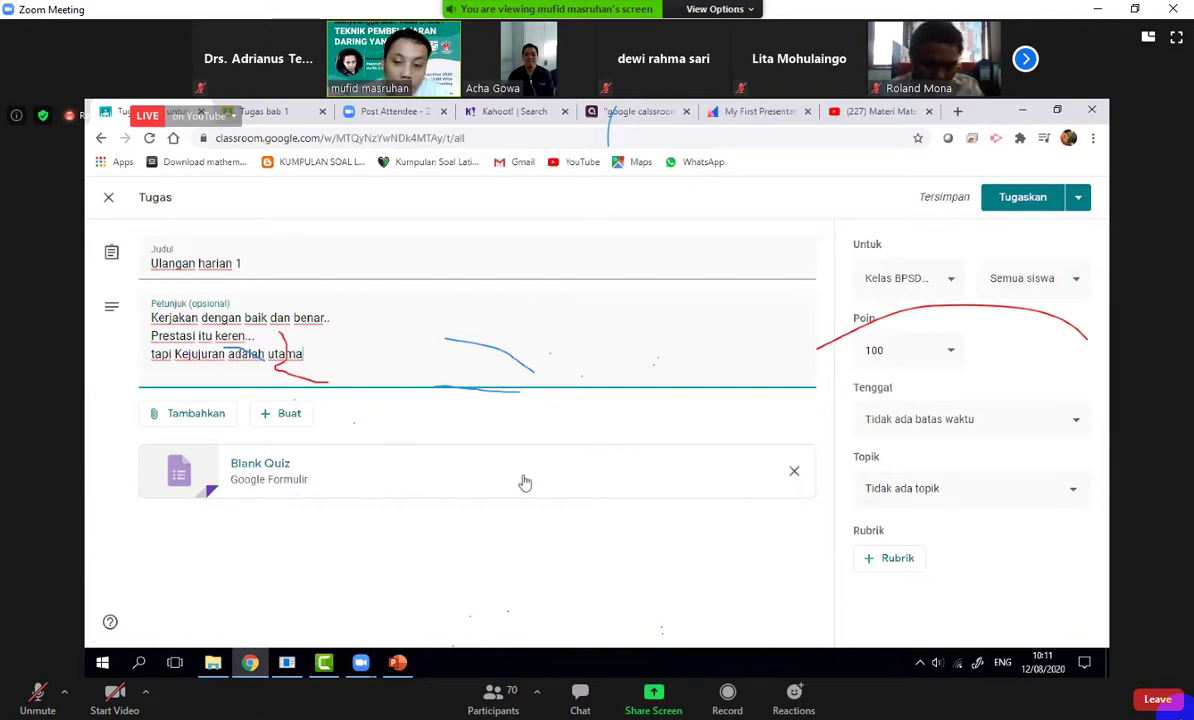
left_click(794, 474)
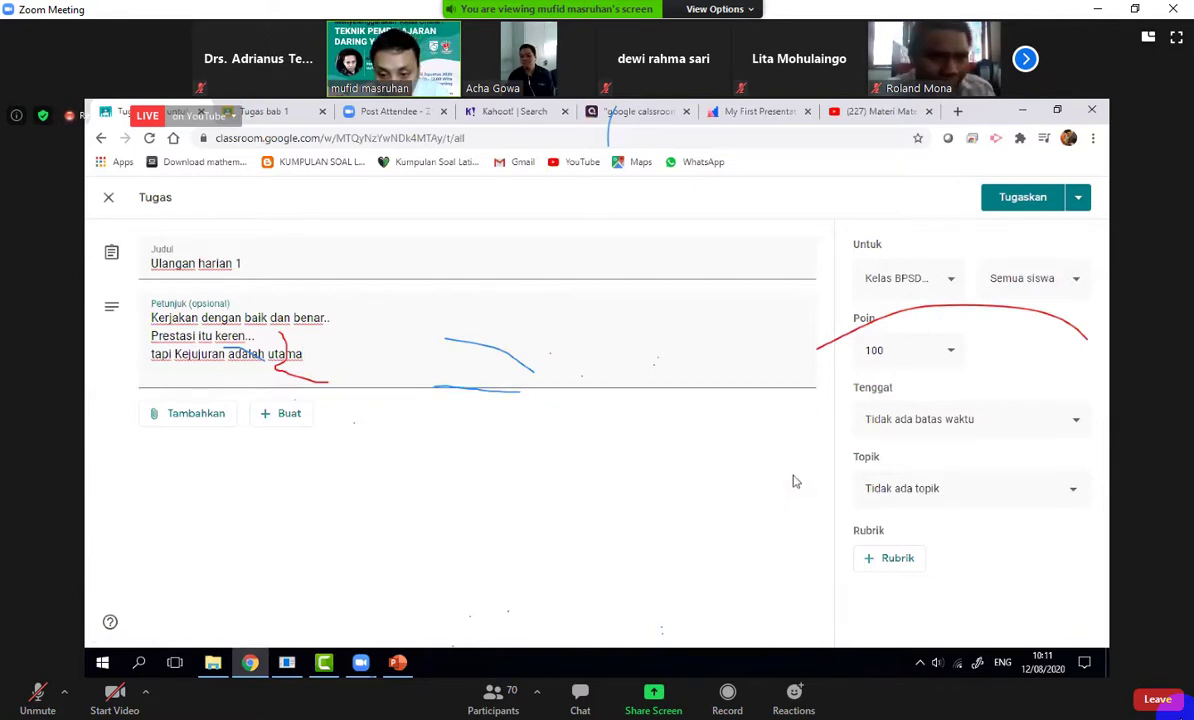
left_click(194, 418)
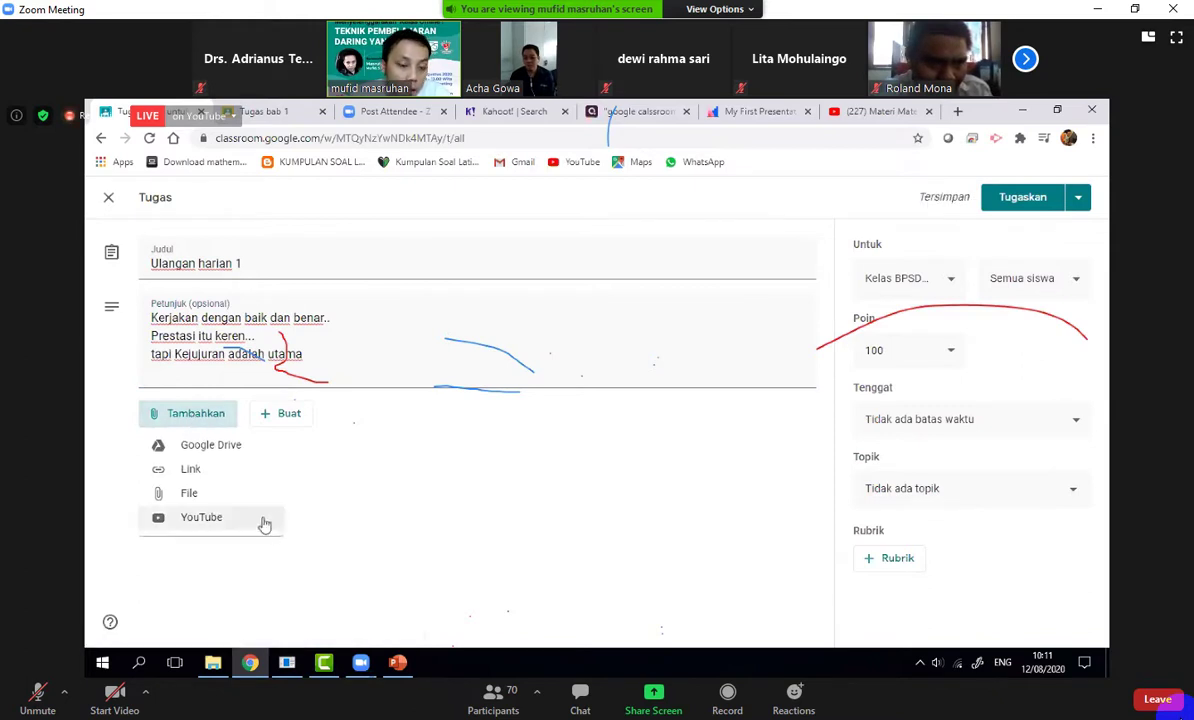
- Attach the 'PTSBK Genap 2020 Kelas X' form from Google Drive via a 'ptsbk genap 2020' search
left_click(212, 447)
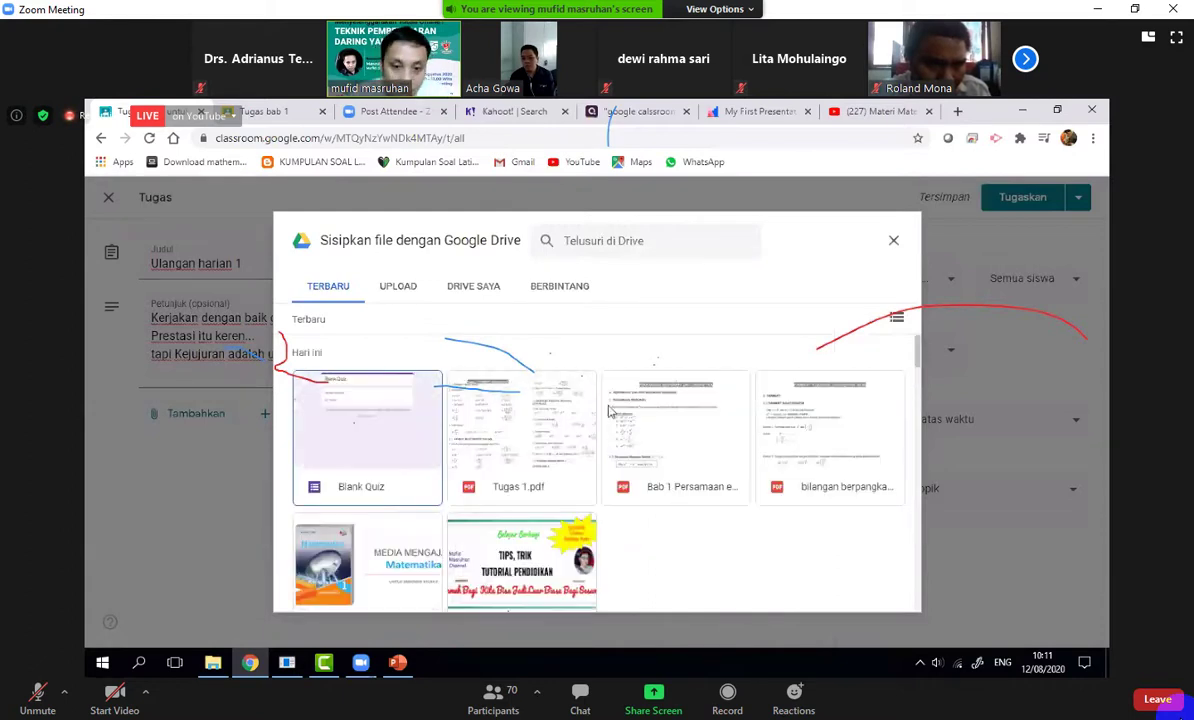
left_click(459, 287)
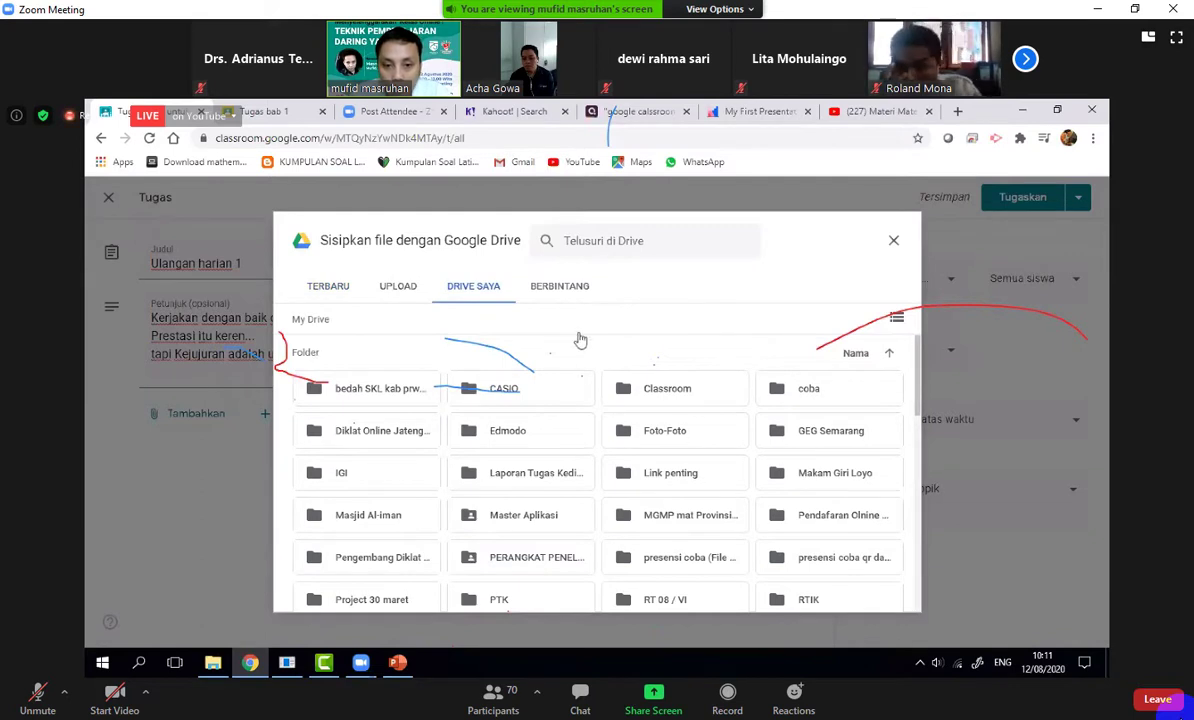
left_click(555, 243)
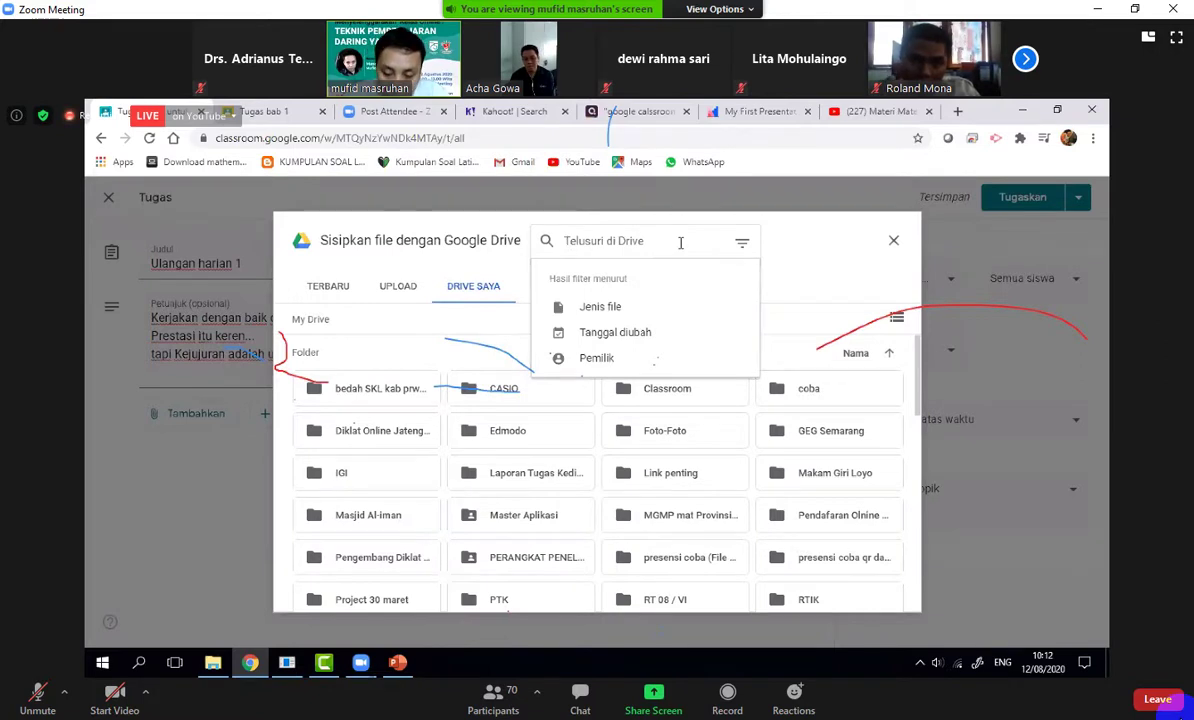
type("ptsbk")
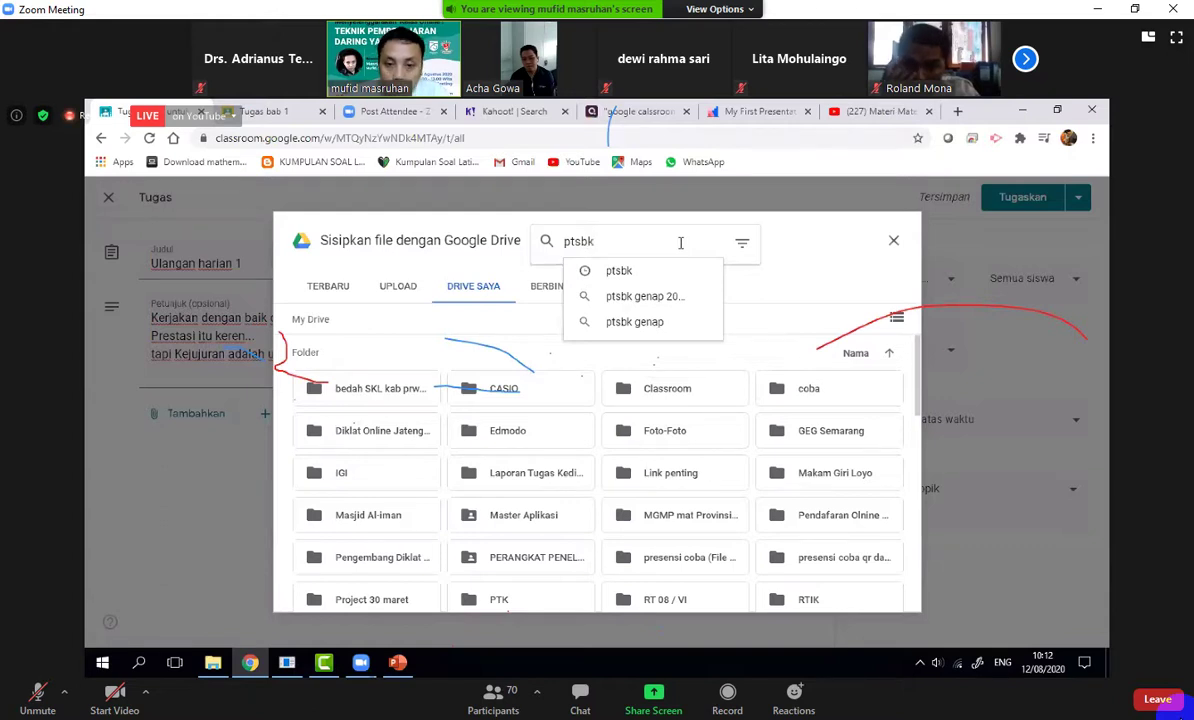
left_click(634, 296)
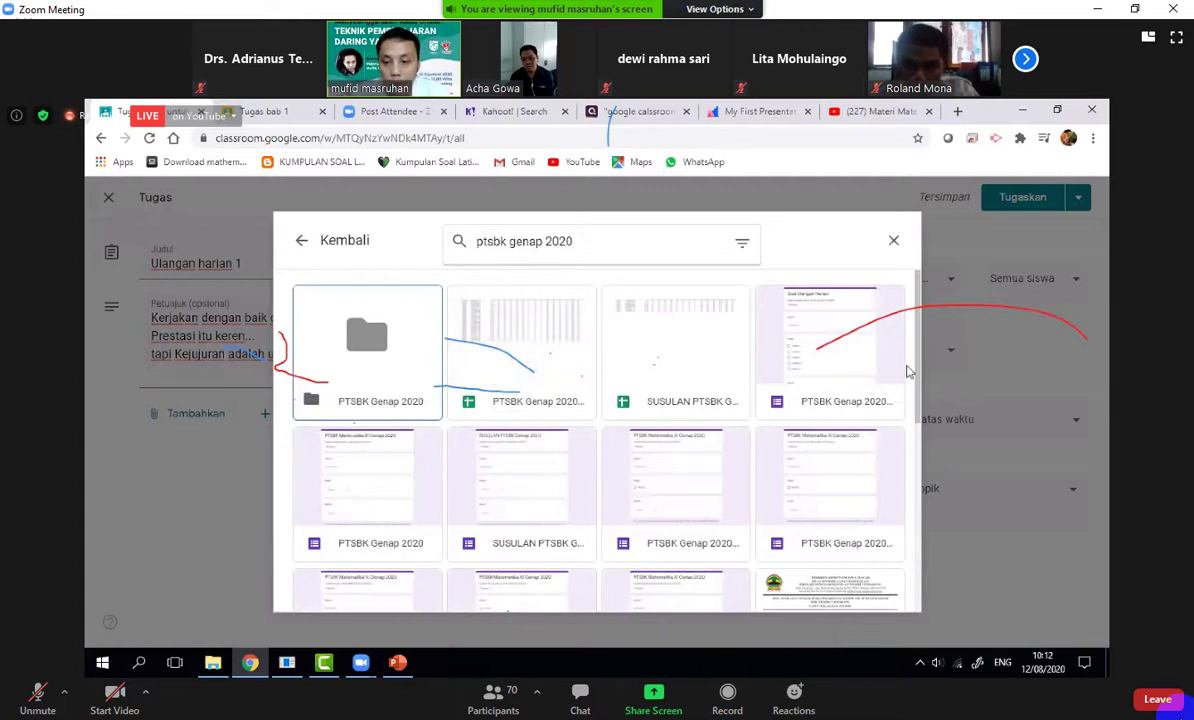
double_click(839, 368)
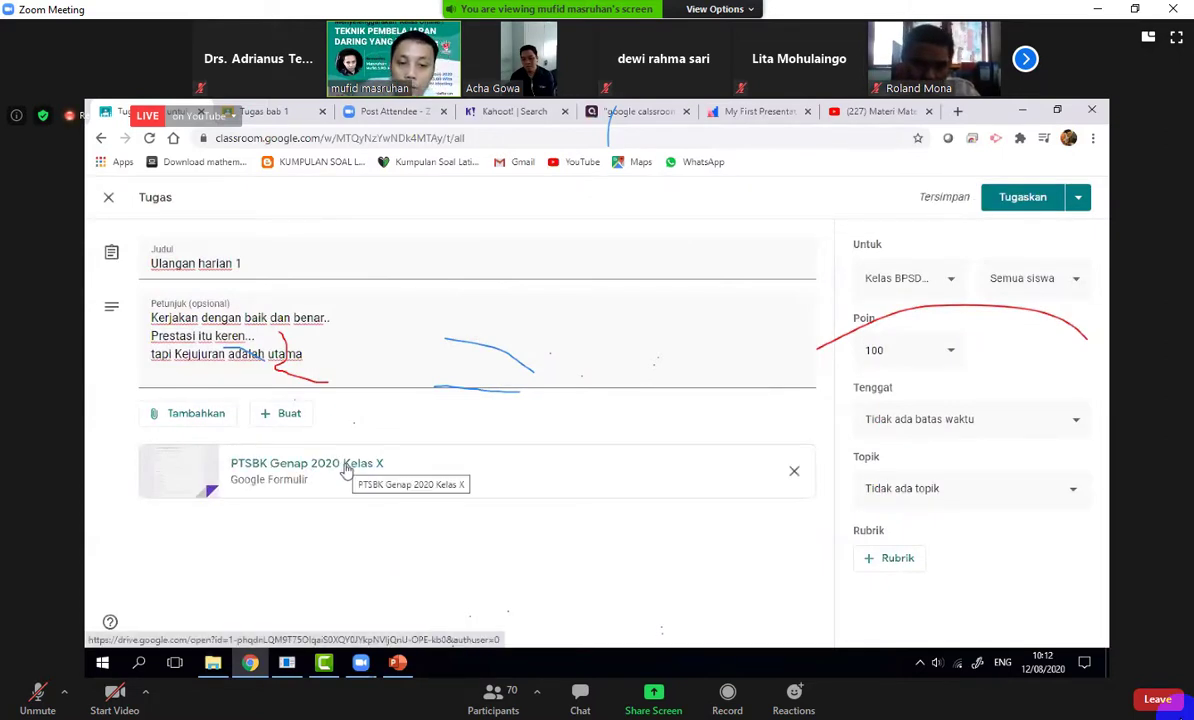
left_click(346, 470)
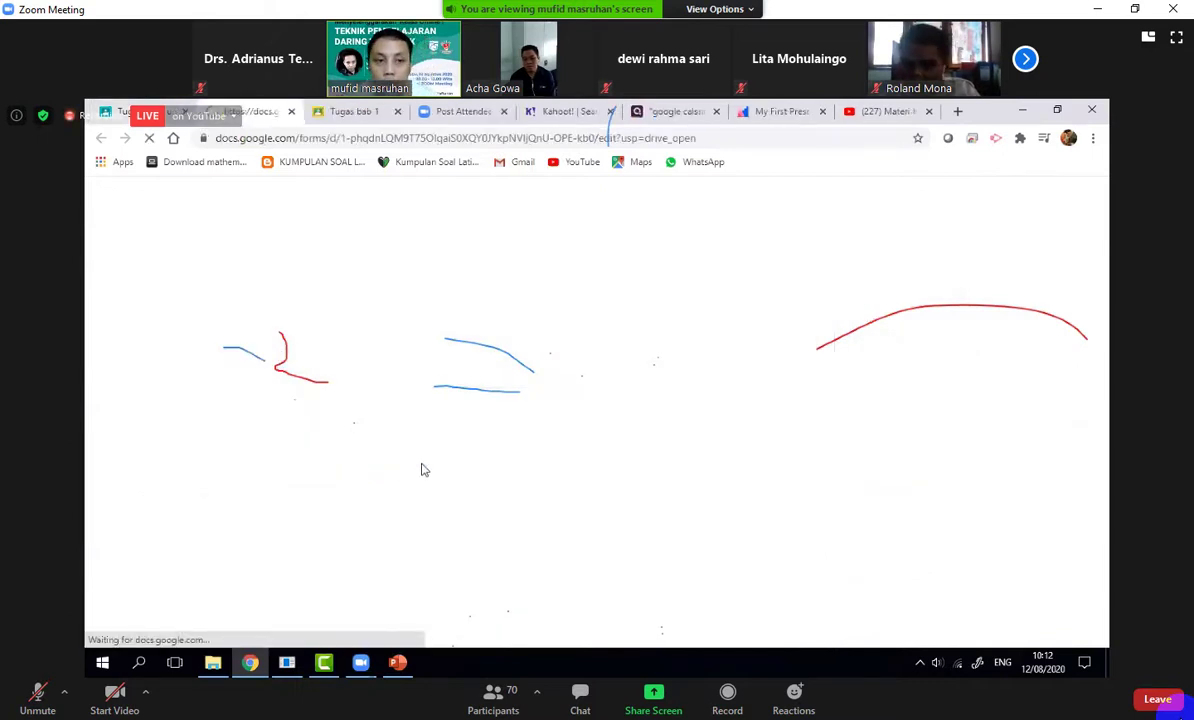
- Scroll through the PTSBK Genap 2020 Kelas X quiz questions and back up to its title
scroll(458, 400, "down", 5)
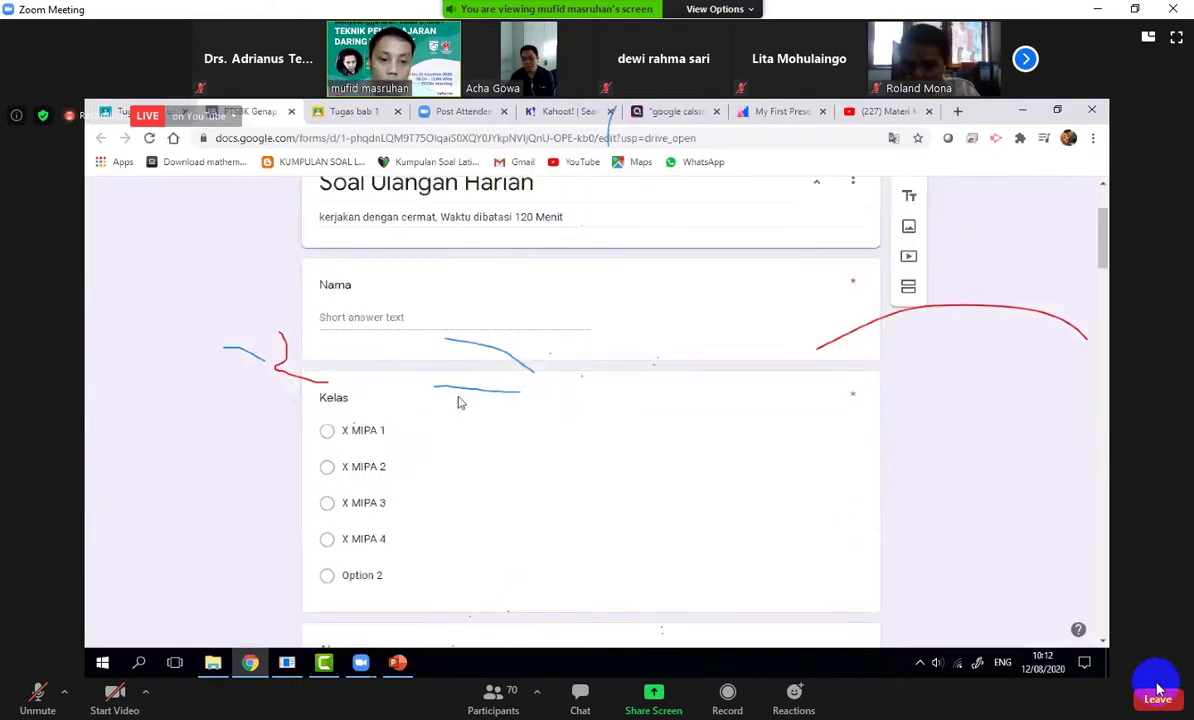
scroll(465, 510, "down", 10)
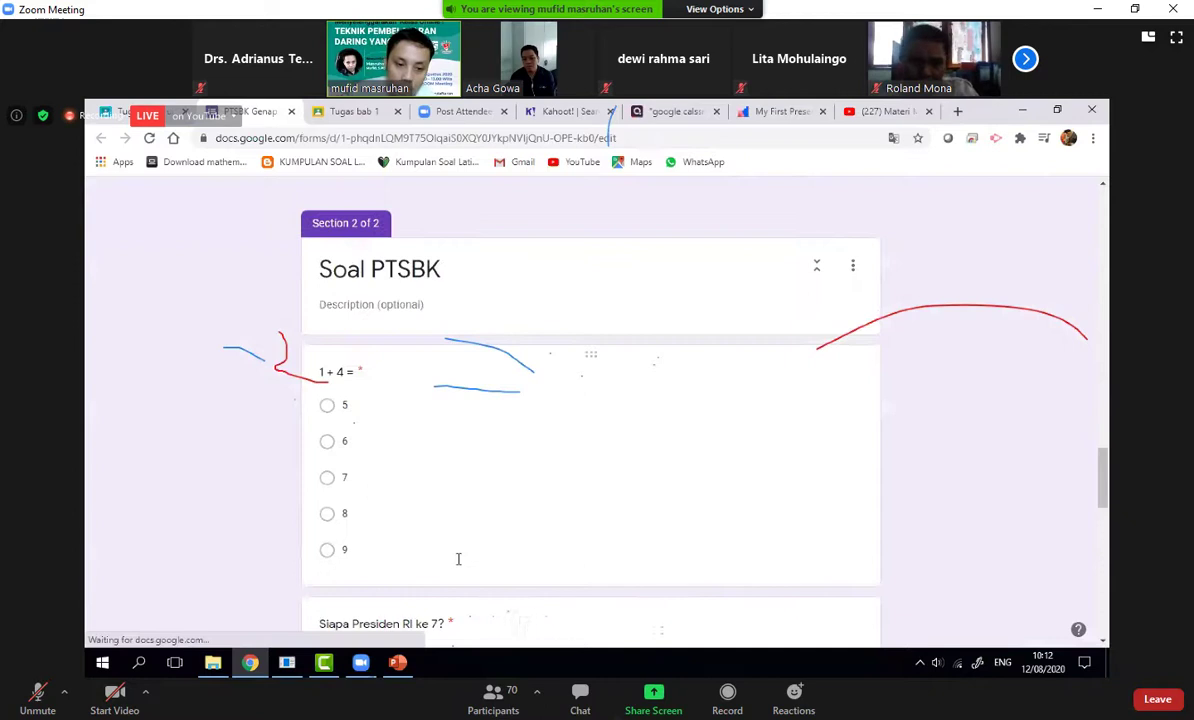
scroll(459, 558, "down", 8)
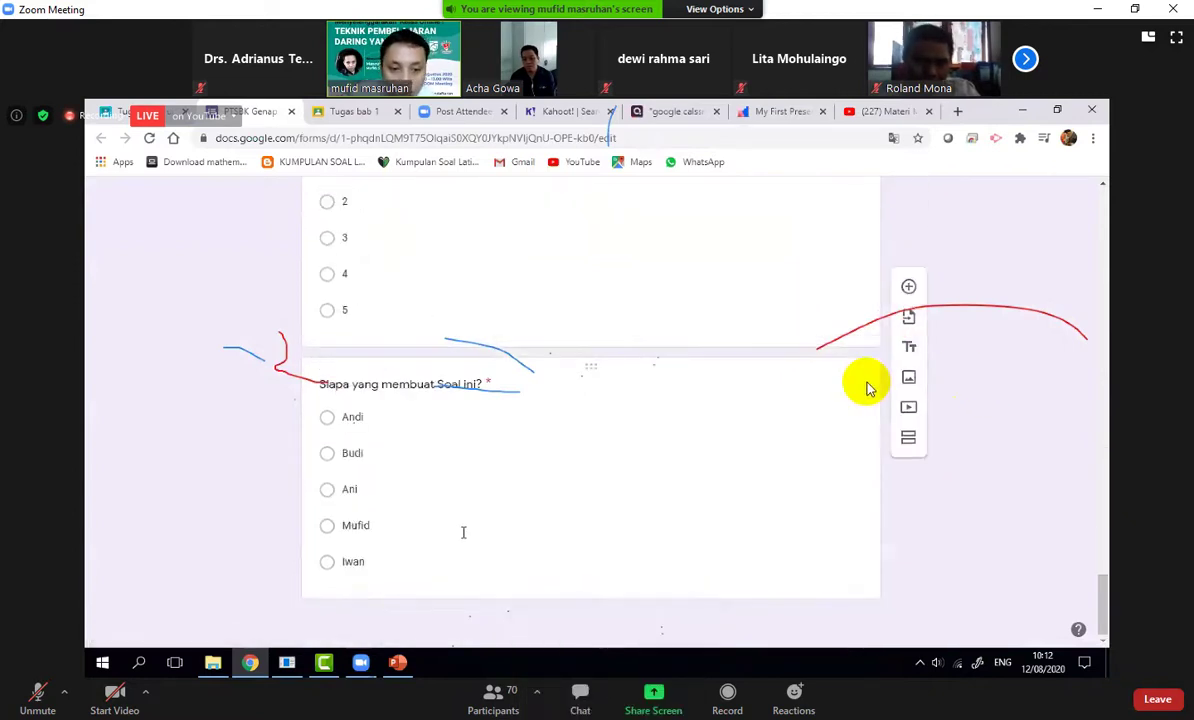
scroll(434, 365, "up", 20)
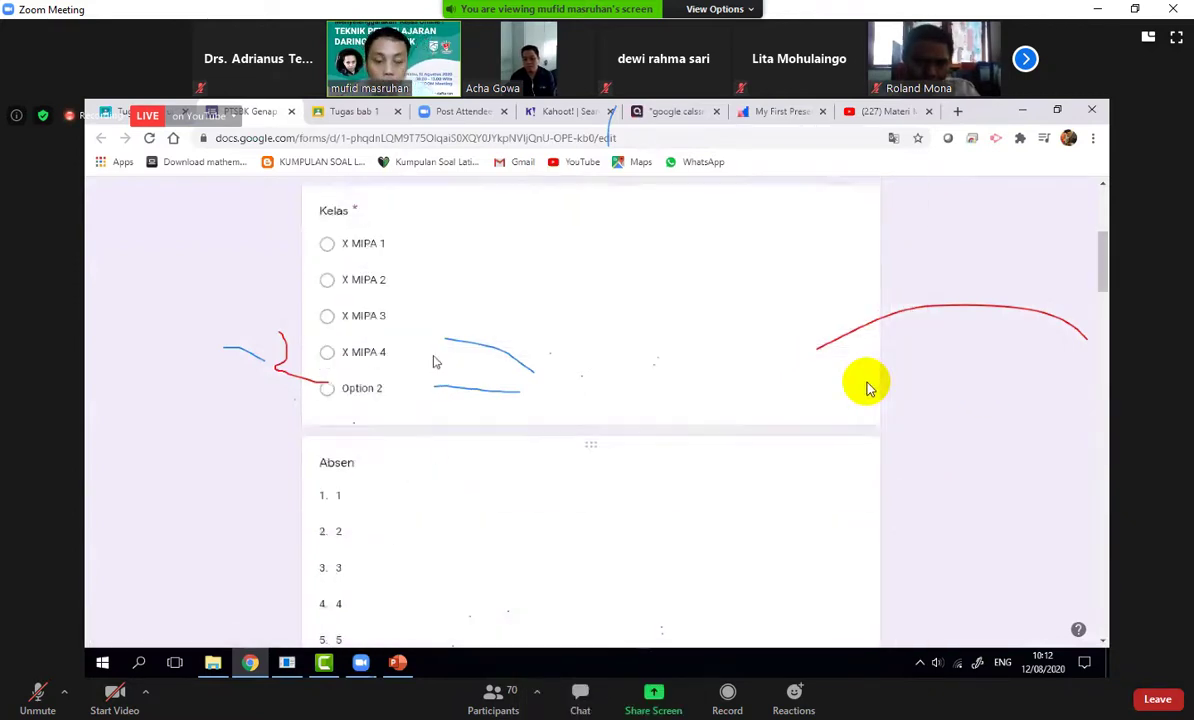
scroll(435, 362, "up", 3)
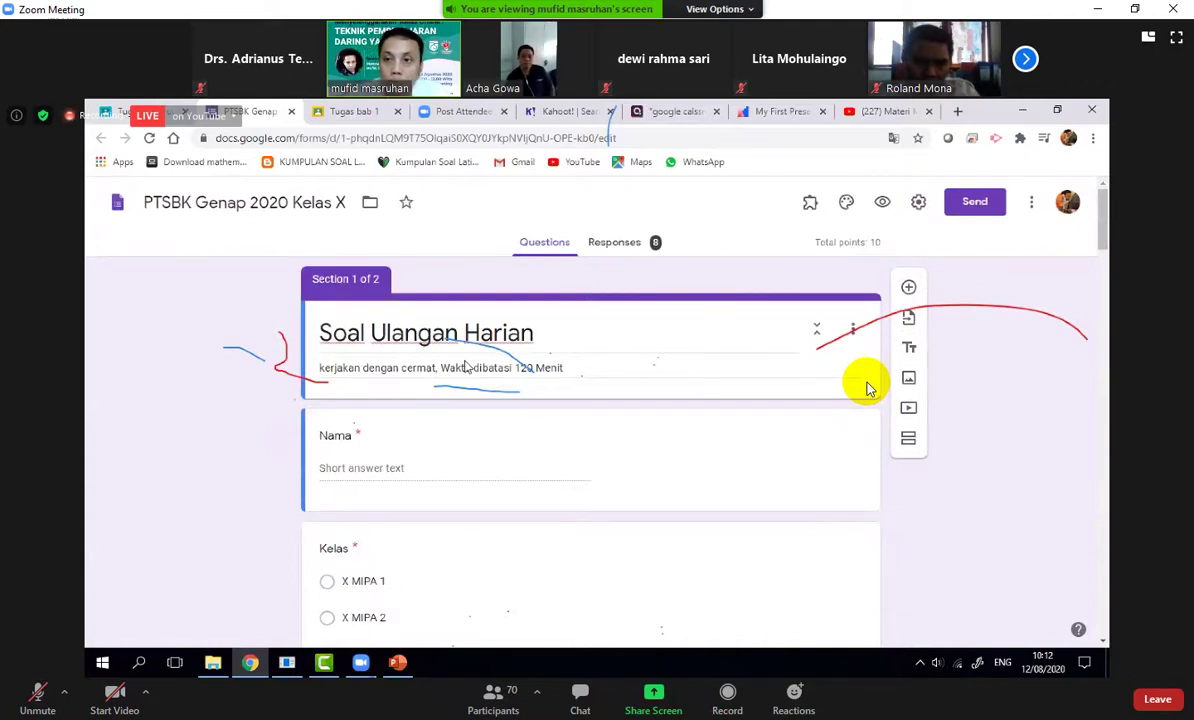
- In the YouTube tab, search for the presenter's channel by name
left_click(878, 112)
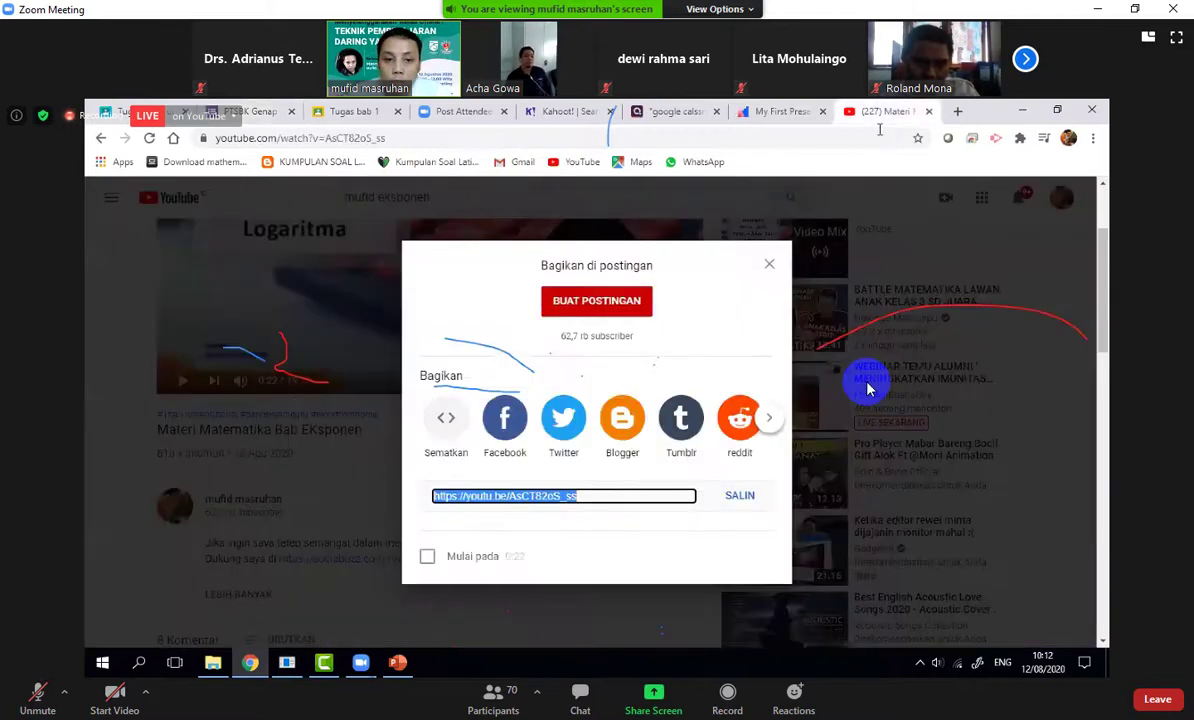
left_click(868, 389)
triple_click(437, 200)
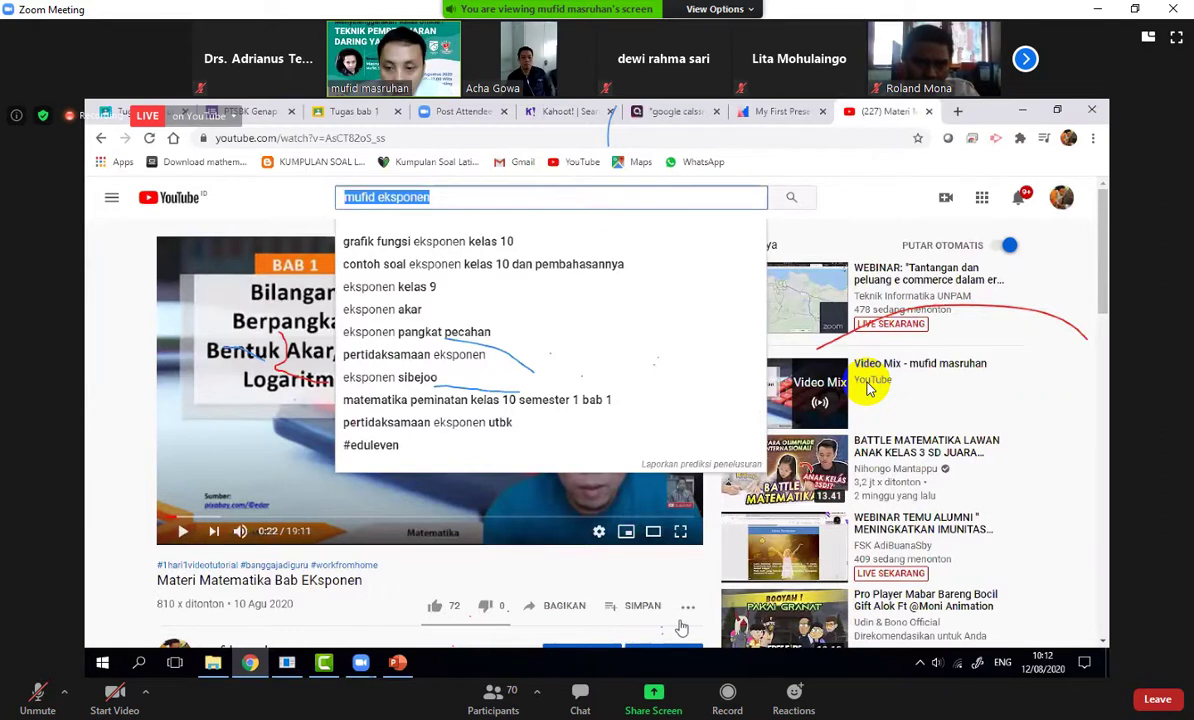
key("BackSpace")
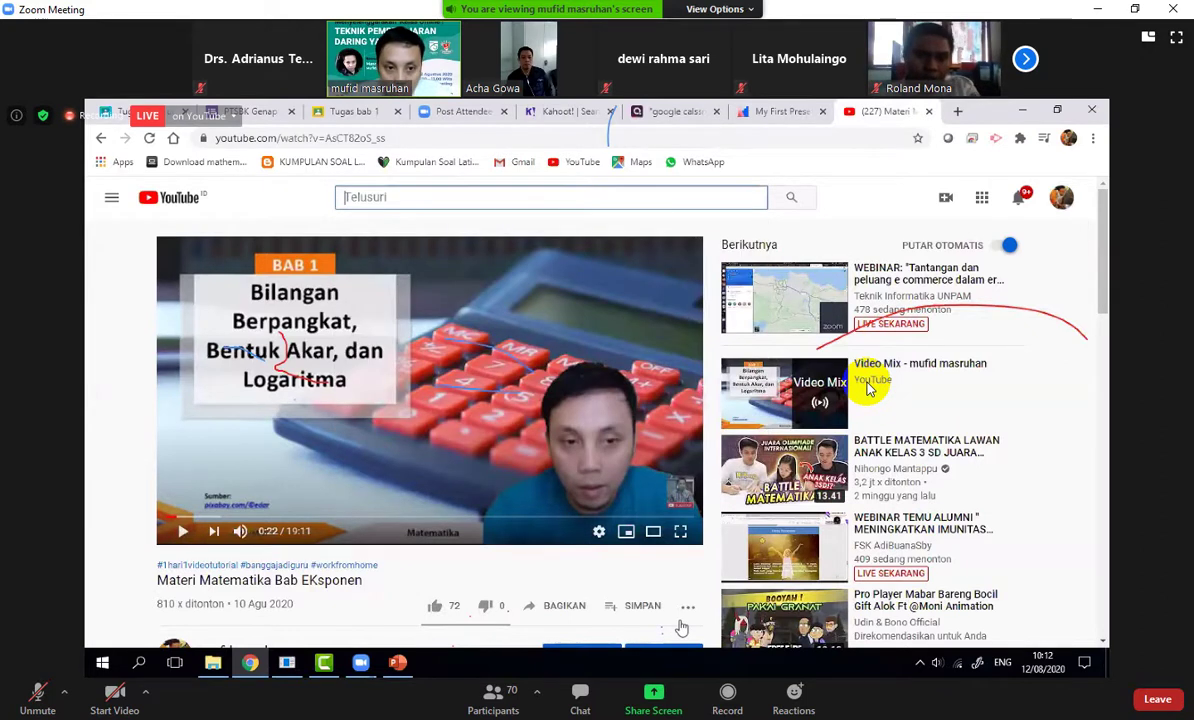
type("mufid")
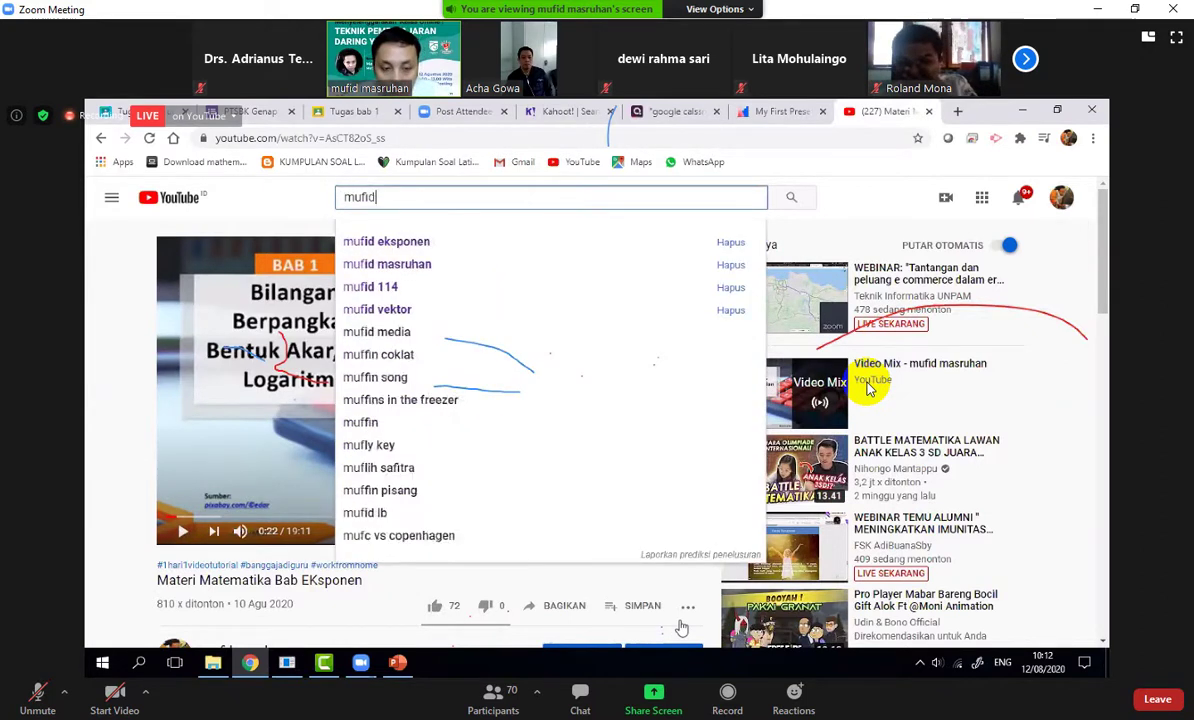
type(" masruhan")
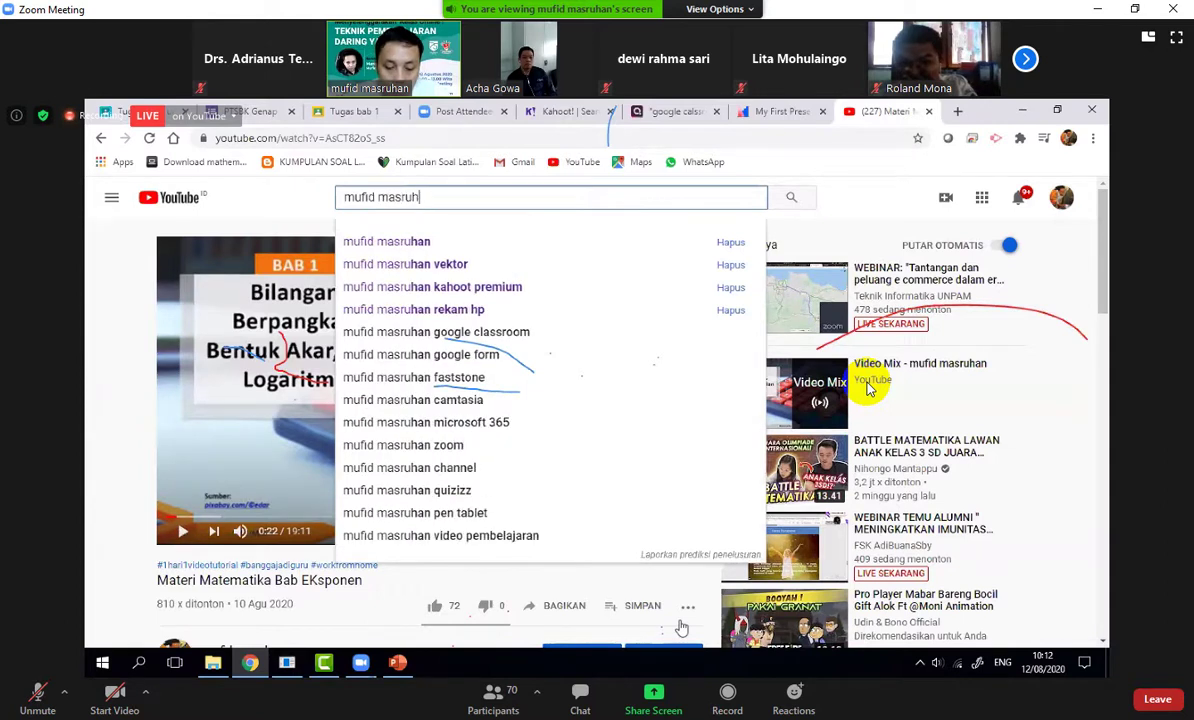
key("Return")
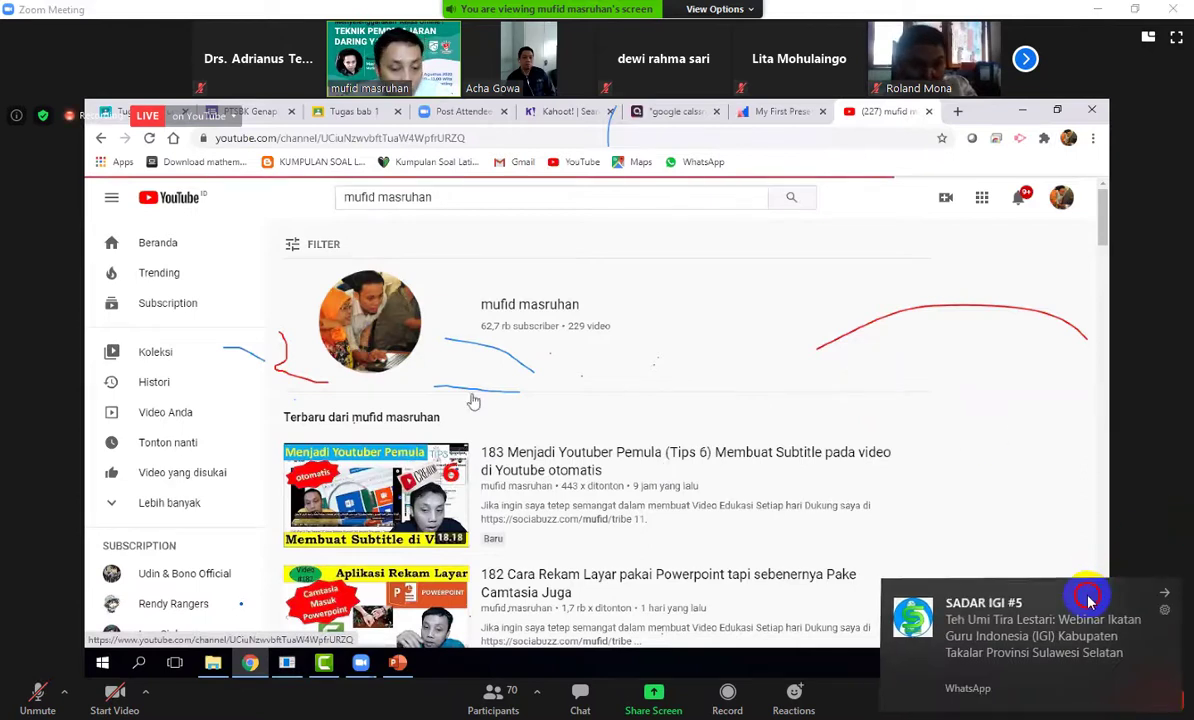
left_click(1167, 592)
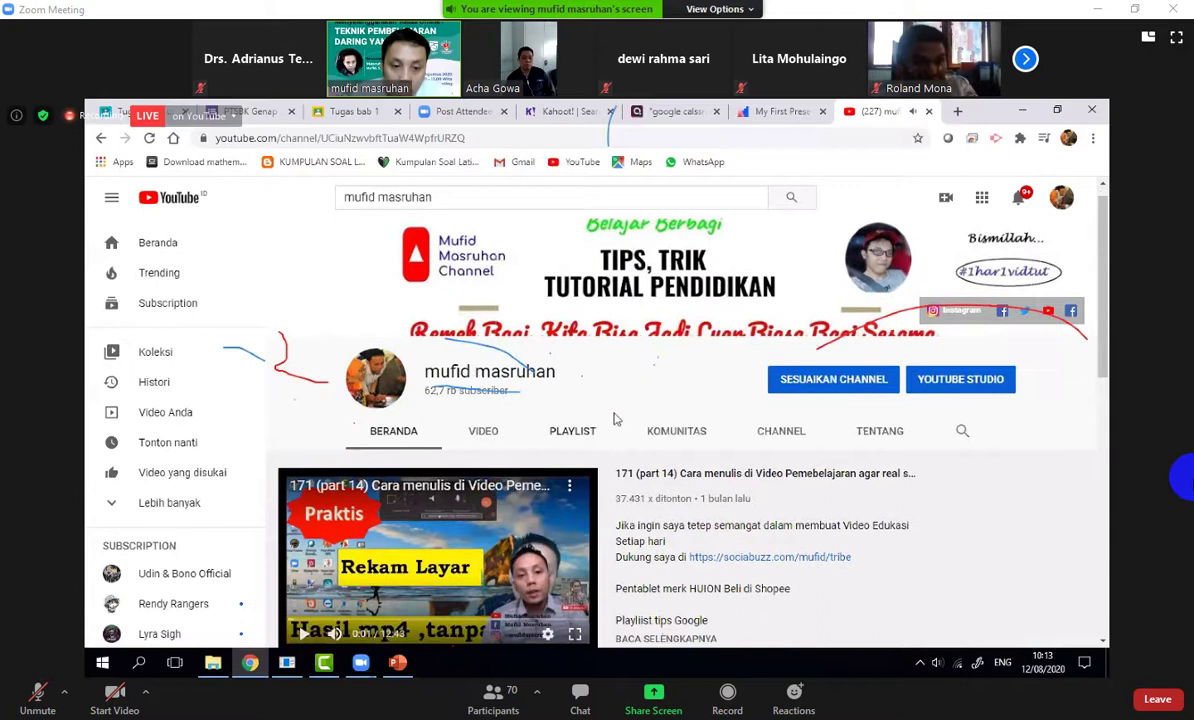
- Show the channel's playlists, open the liked-videos playlist, then minimize the browser and file explorer
left_click(584, 358)
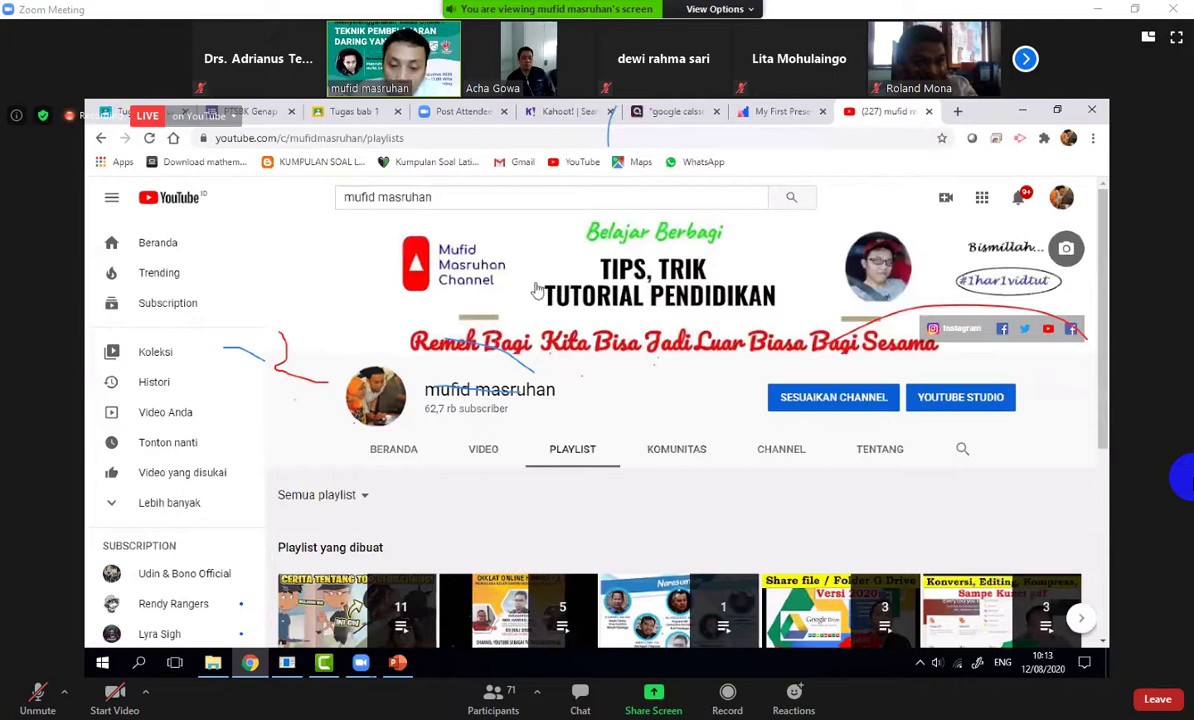
scroll(553, 336, "down", 3)
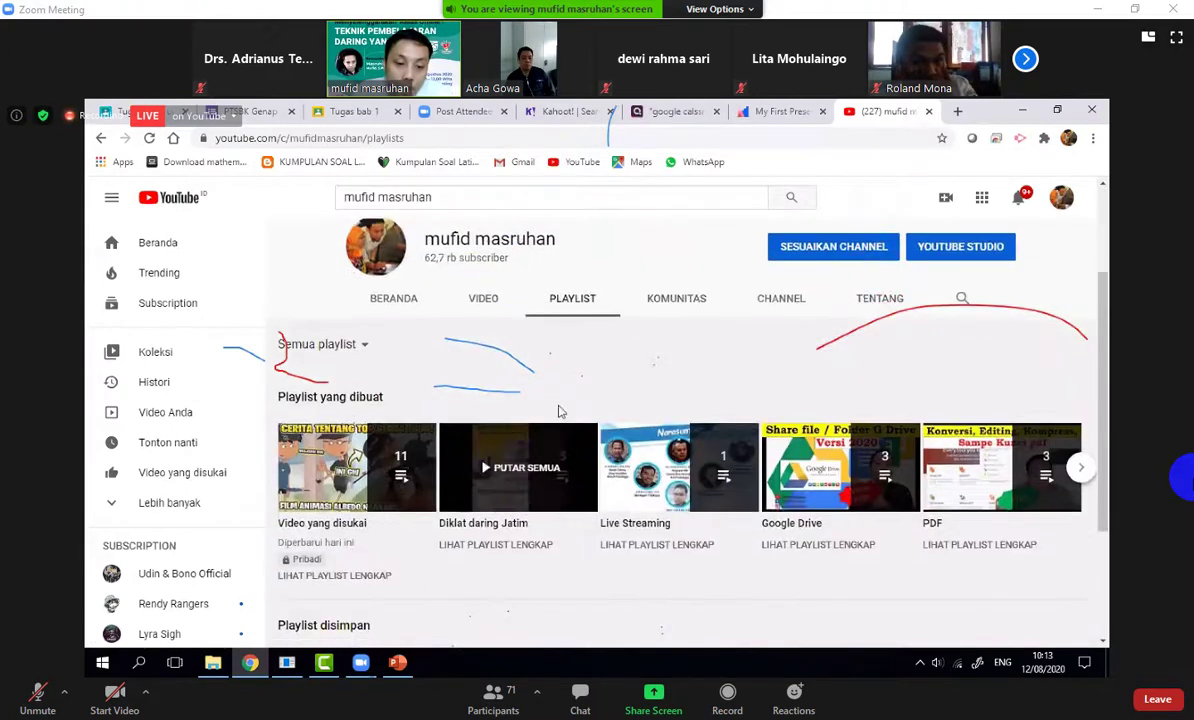
scroll(340, 407, "down", 1)
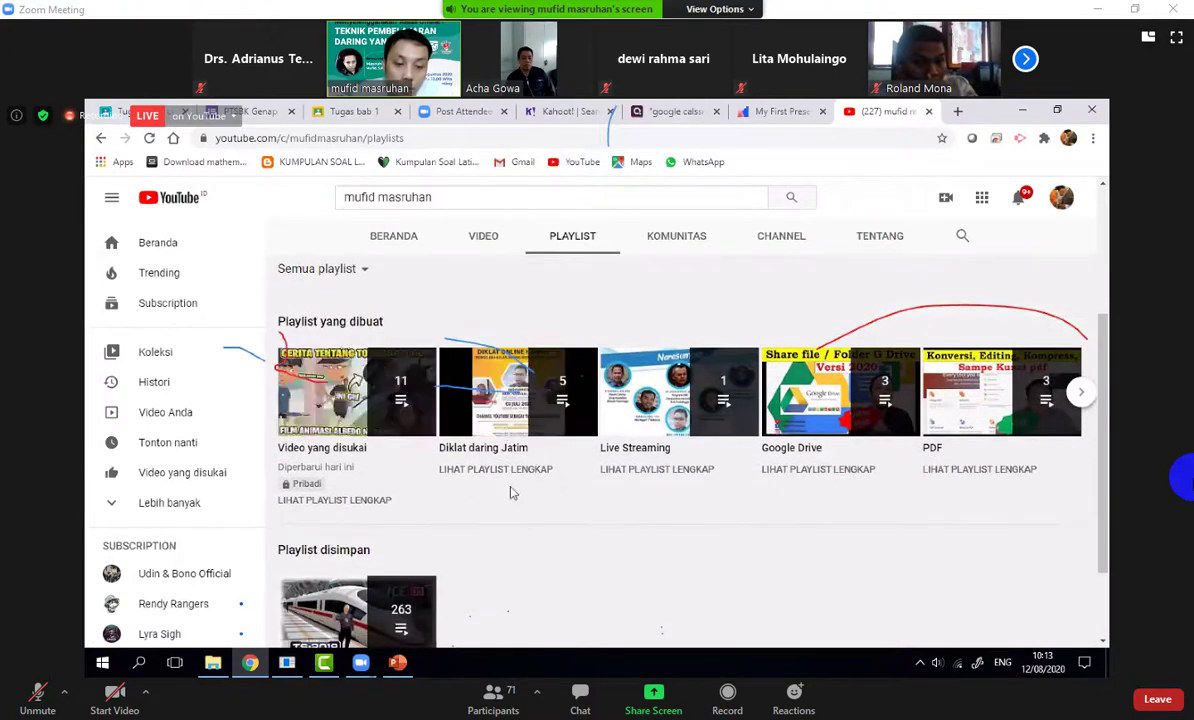
left_click(373, 502)
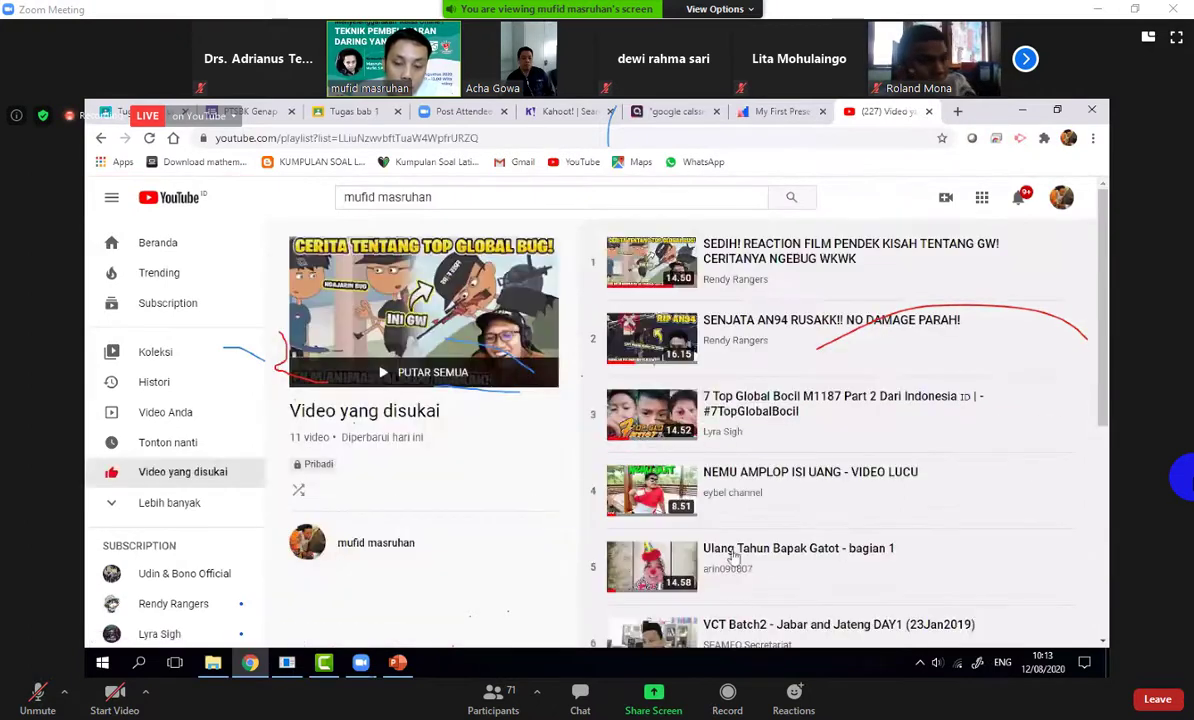
left_click(101, 139)
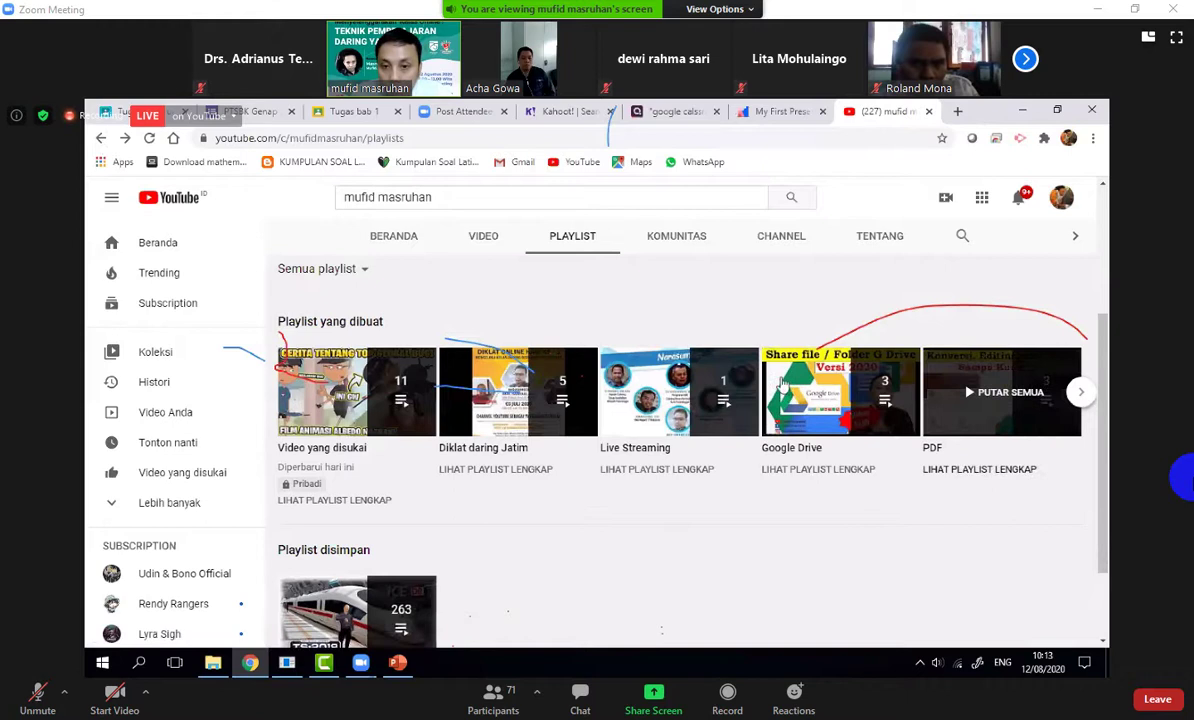
scroll(850, 272, "up", 2)
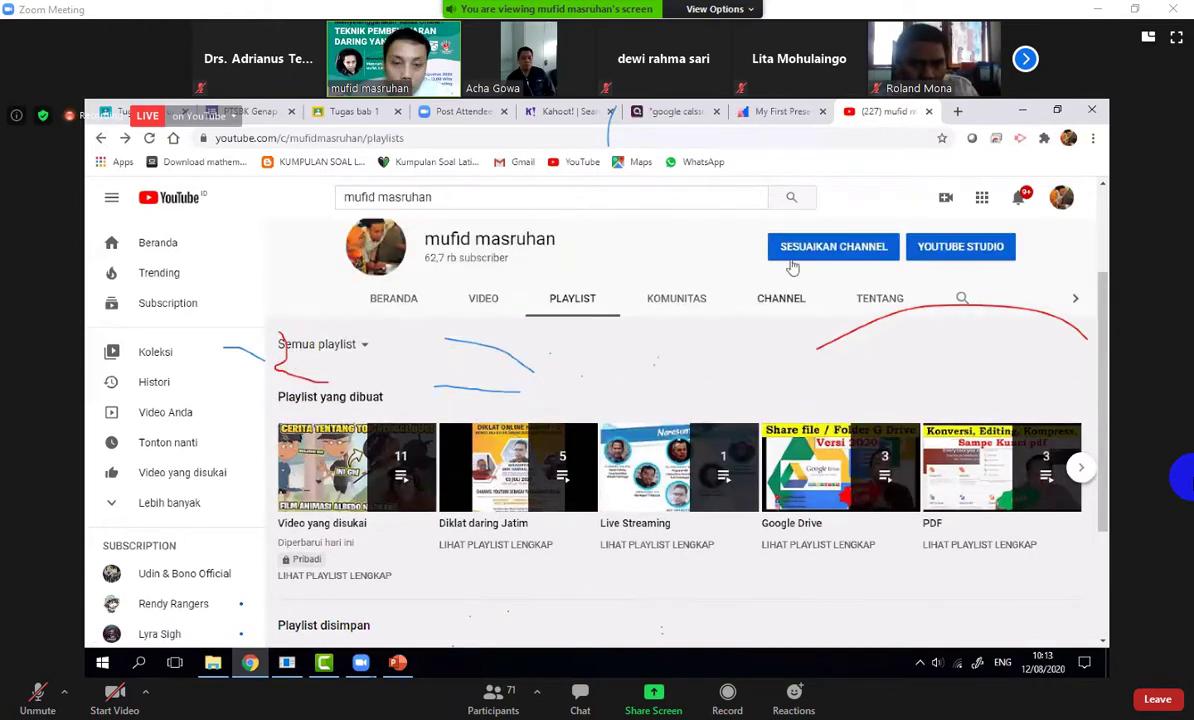
left_click(1022, 111)
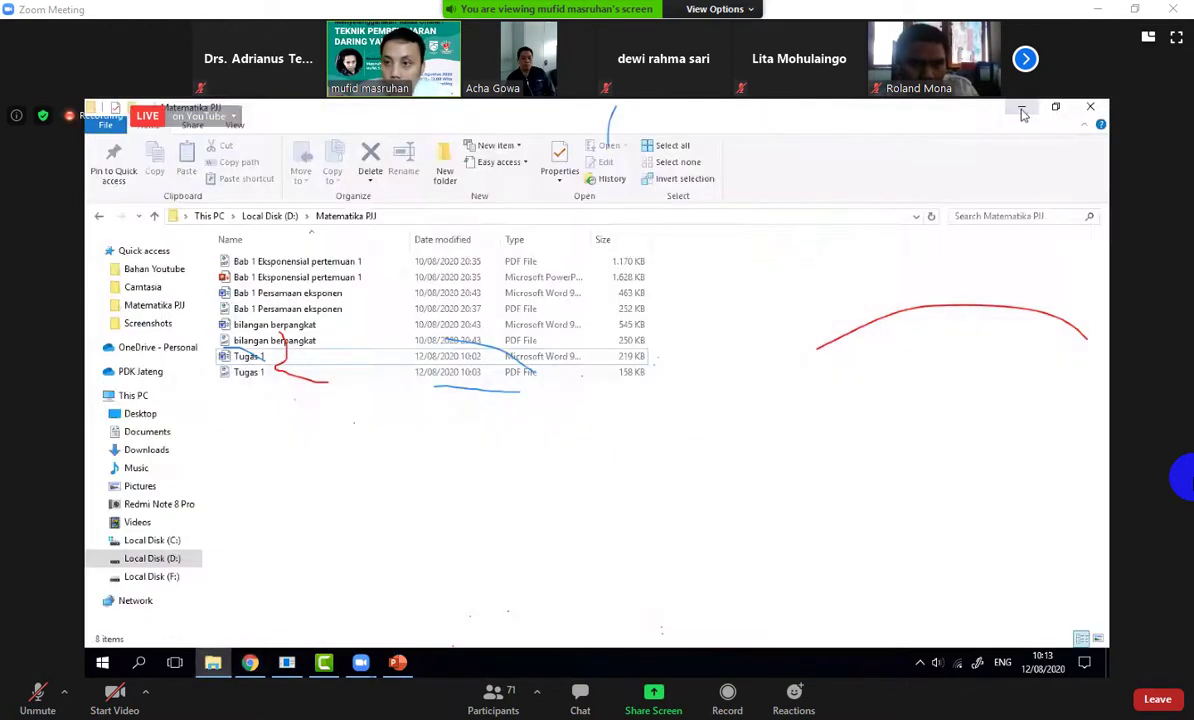
left_click(1022, 111)
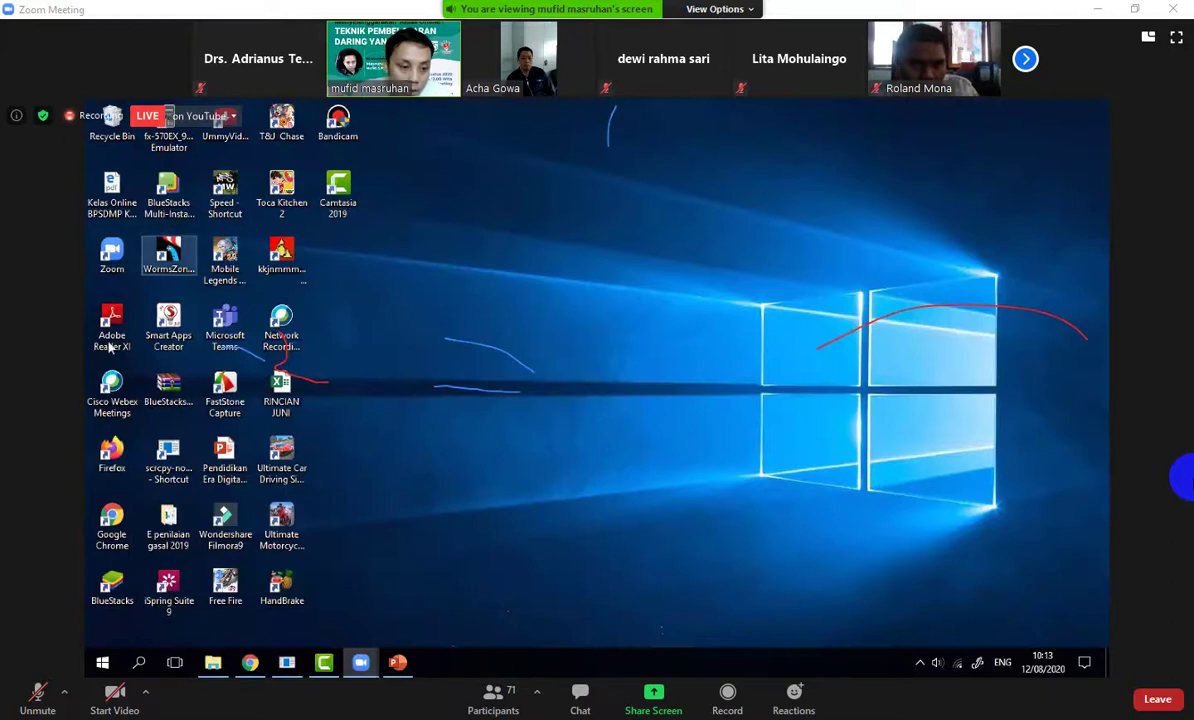
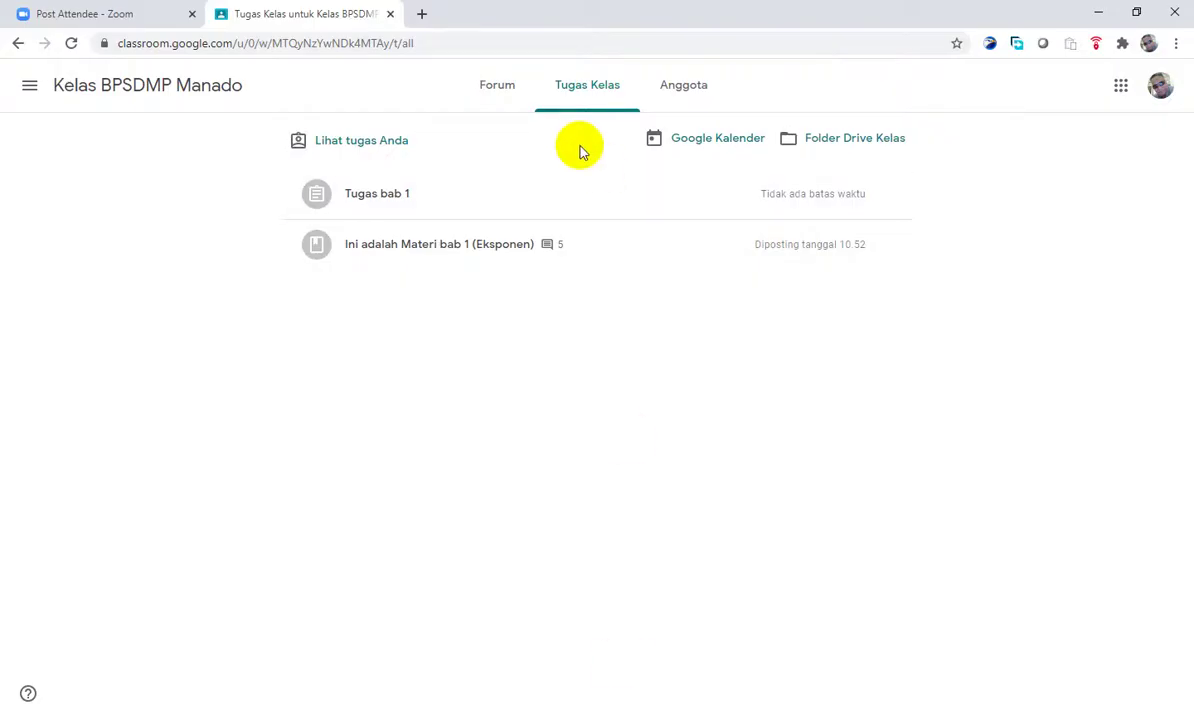
- From the student's work overview, open the Ulangan harian 1 details and its Soal Ulangan Harian form
left_click(363, 150)
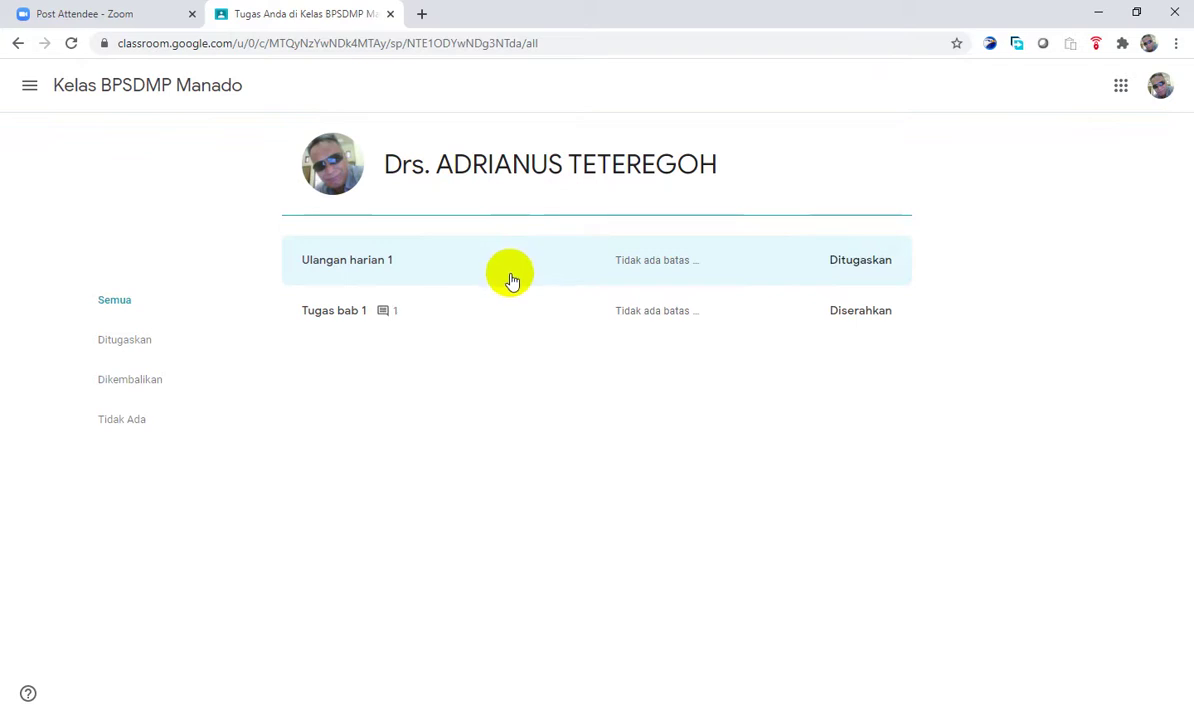
left_click(630, 262)
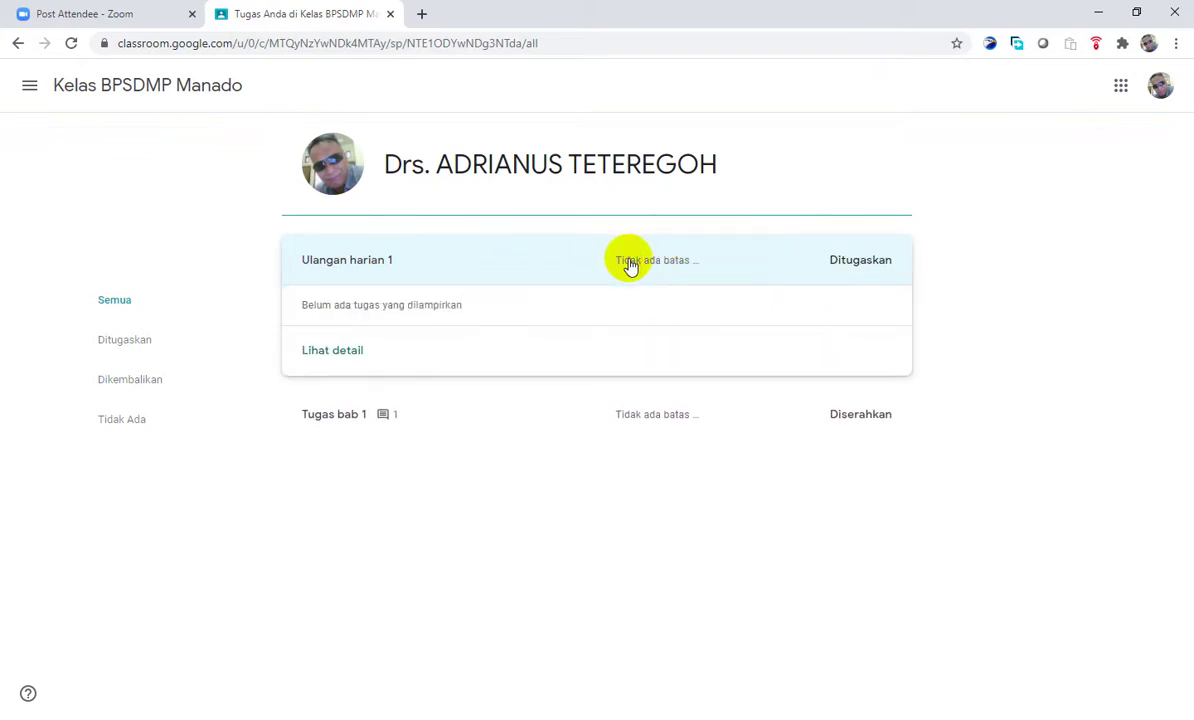
left_click(322, 350)
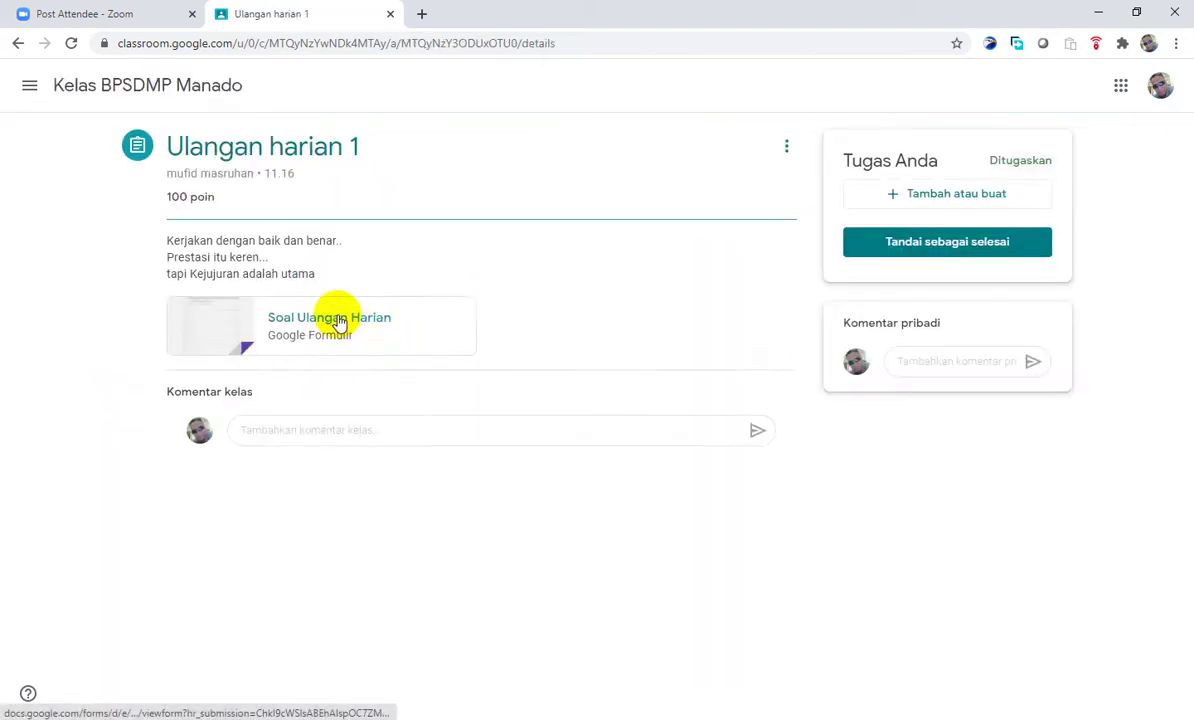
left_click(338, 320)
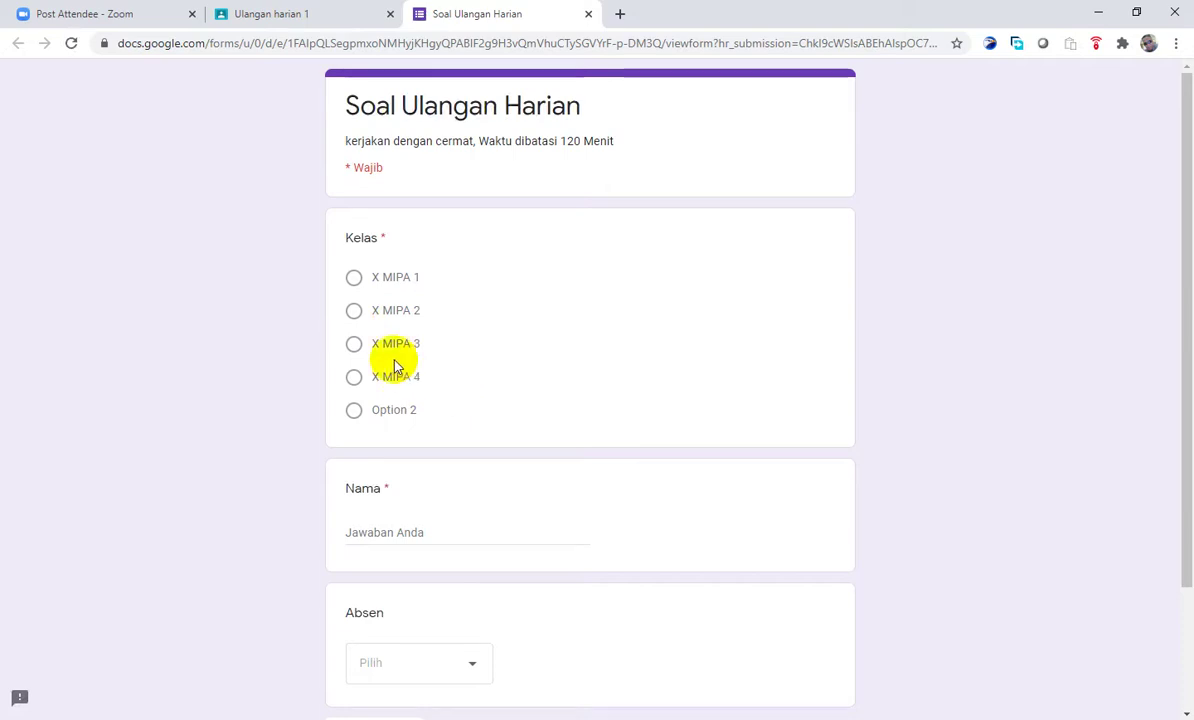
- Fill in the quiz's first page with class X MIPA 4, the student's name and roll number 30
left_click(355, 379)
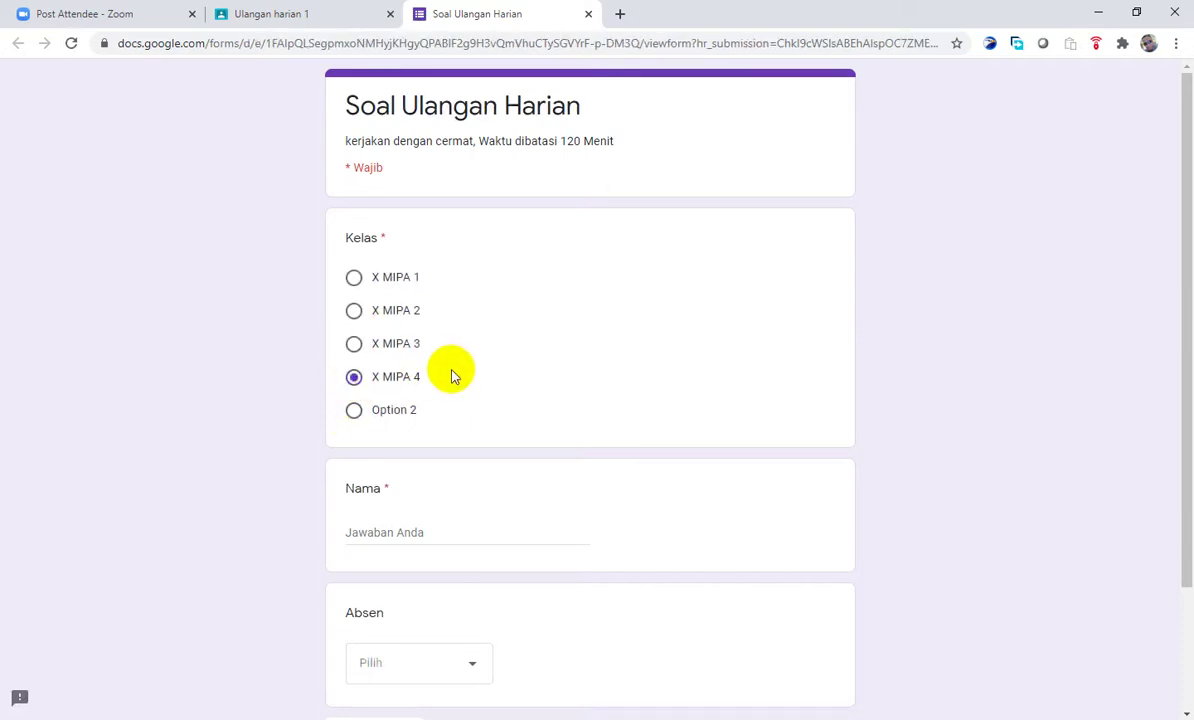
left_click(430, 531)
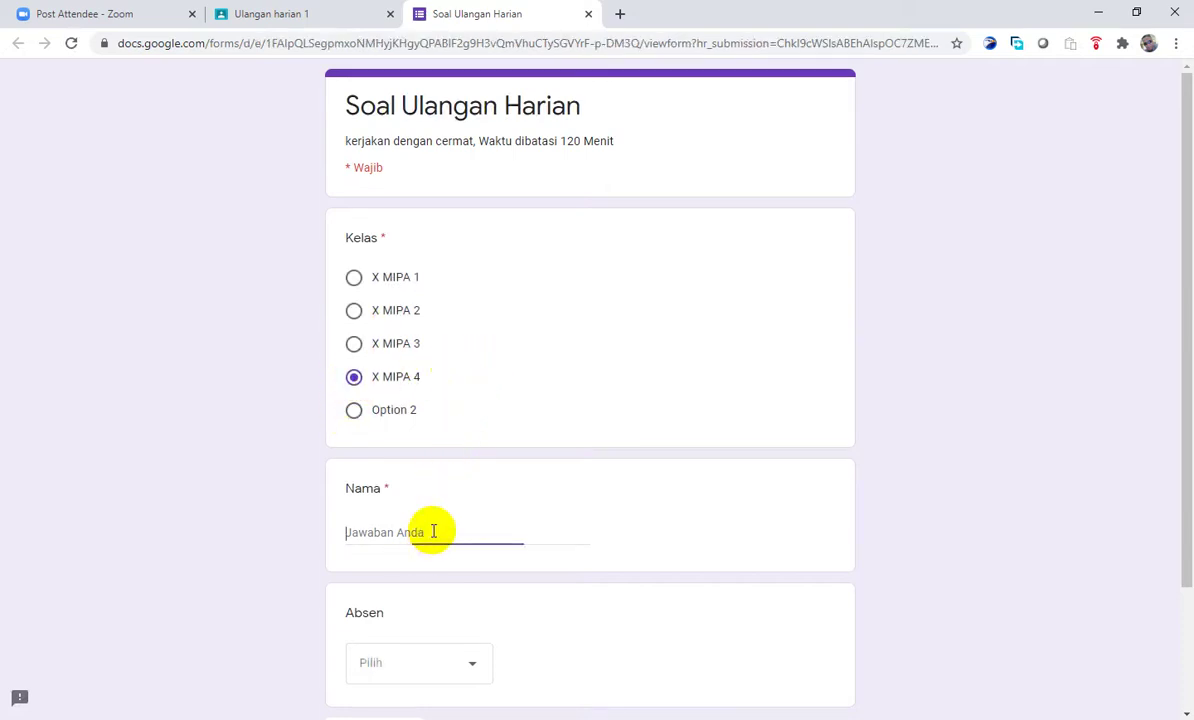
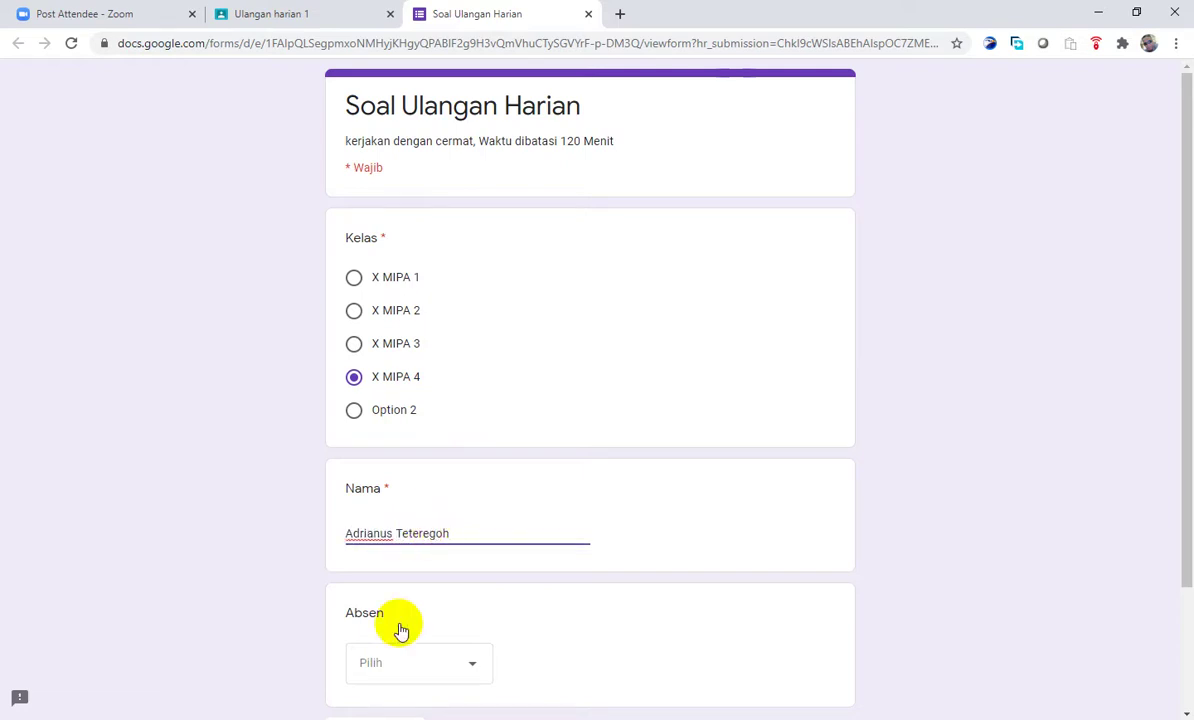
left_click(478, 667)
scroll(521, 638, "down", 2)
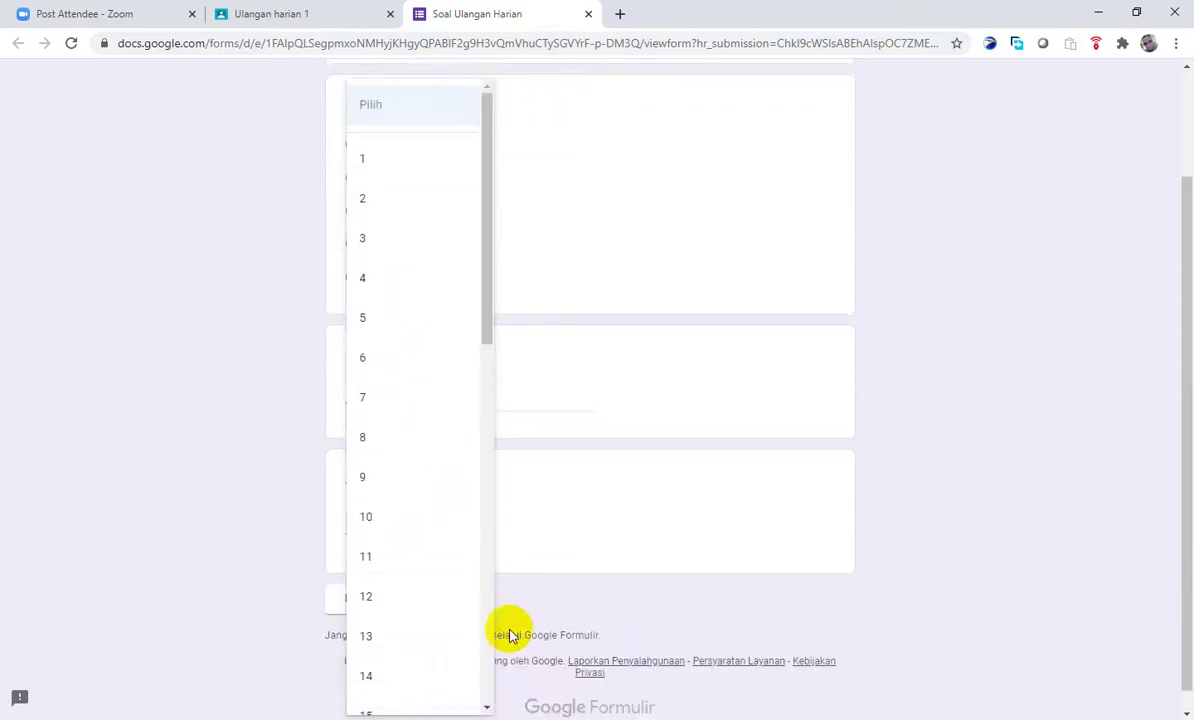
scroll(488, 632, "down", 5)
scroll(493, 636, "down", 4)
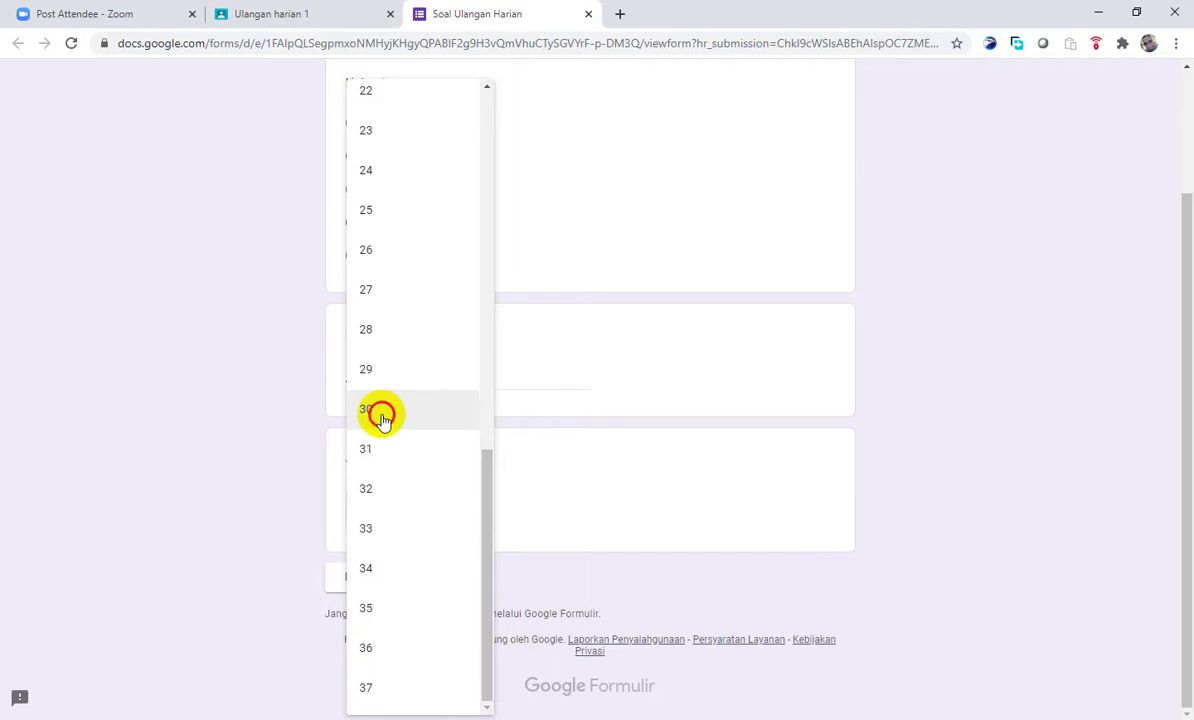
left_click(381, 419)
left_click(345, 585)
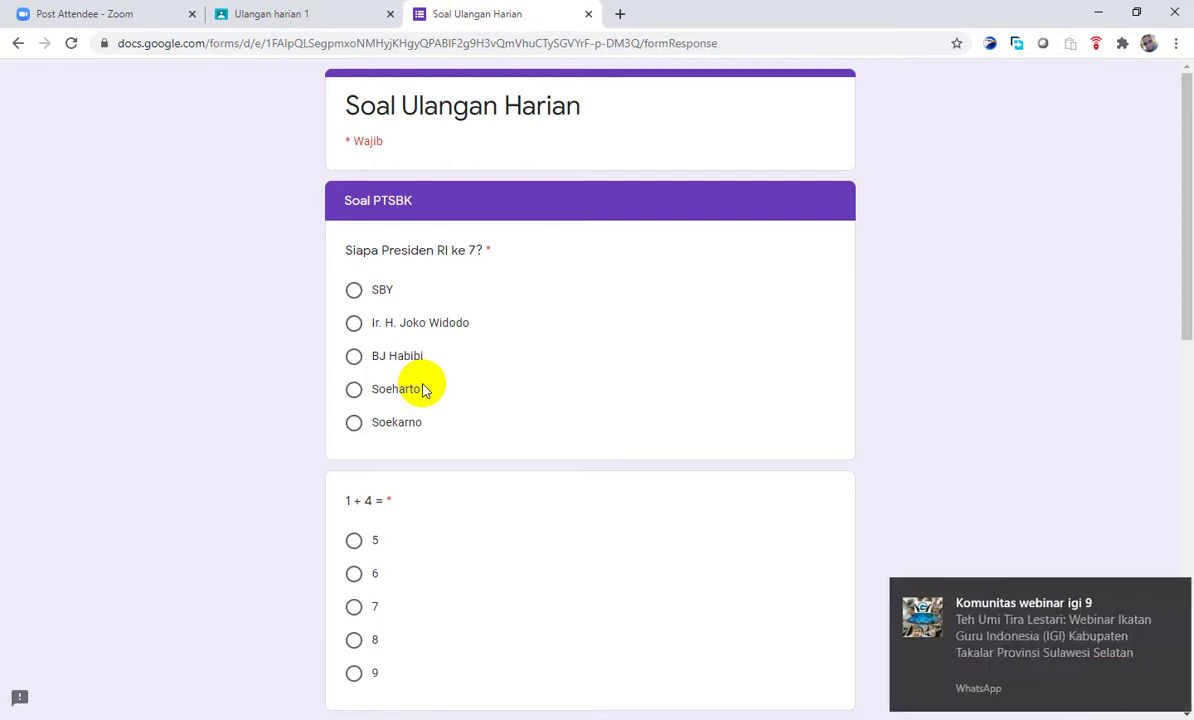
- Answer the five questions (Ir. H. Joko Widodo, 5, 5, Mufid, Semarang) and submit the quiz
left_click(355, 323)
scroll(580, 420, "down", 2)
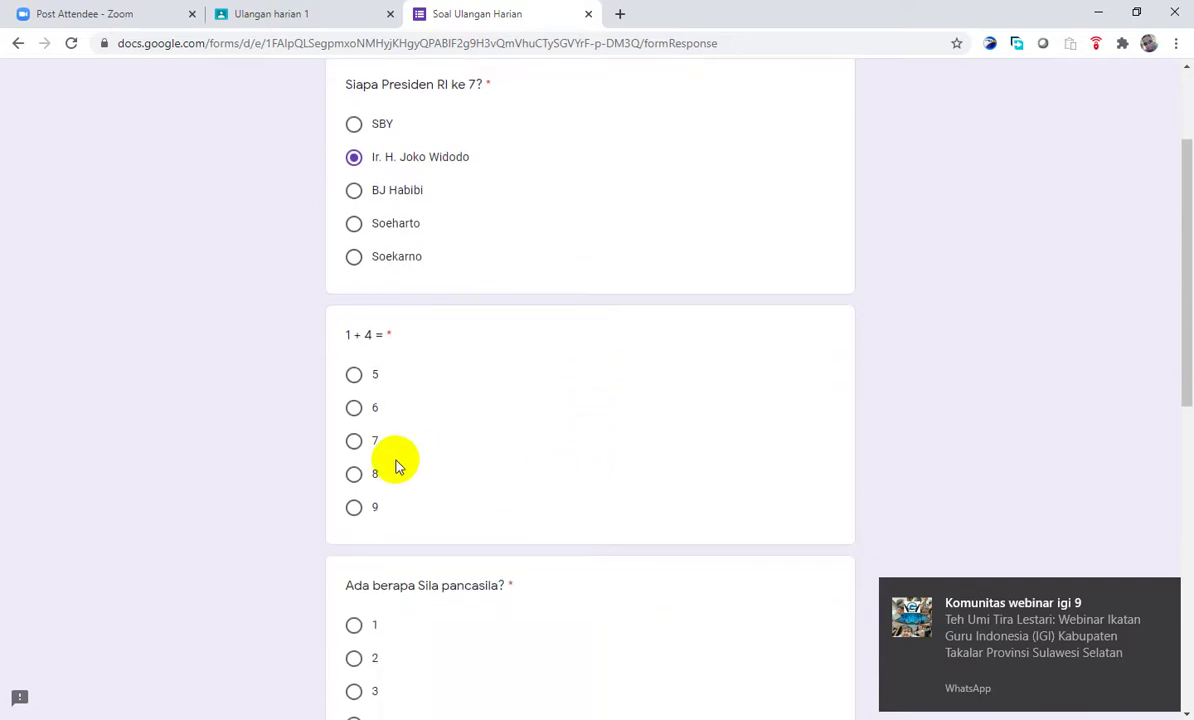
left_click(354, 374)
scroll(530, 381, "down", 2)
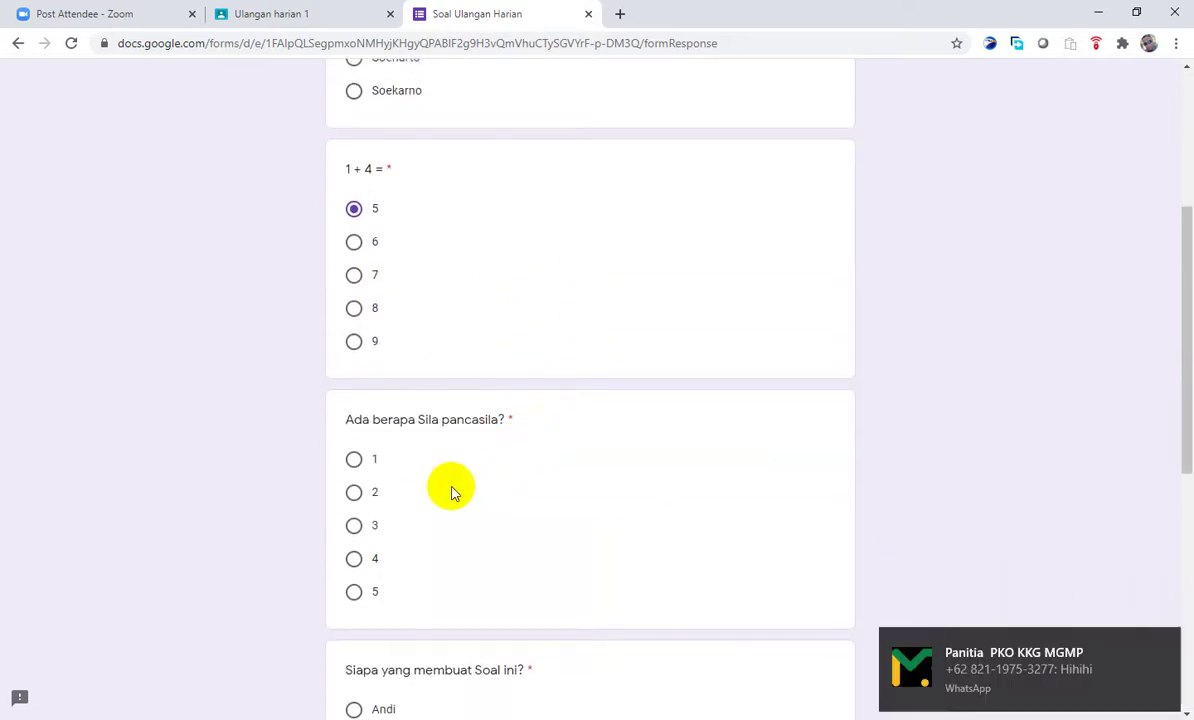
left_click(353, 594)
scroll(545, 505, "down", 3)
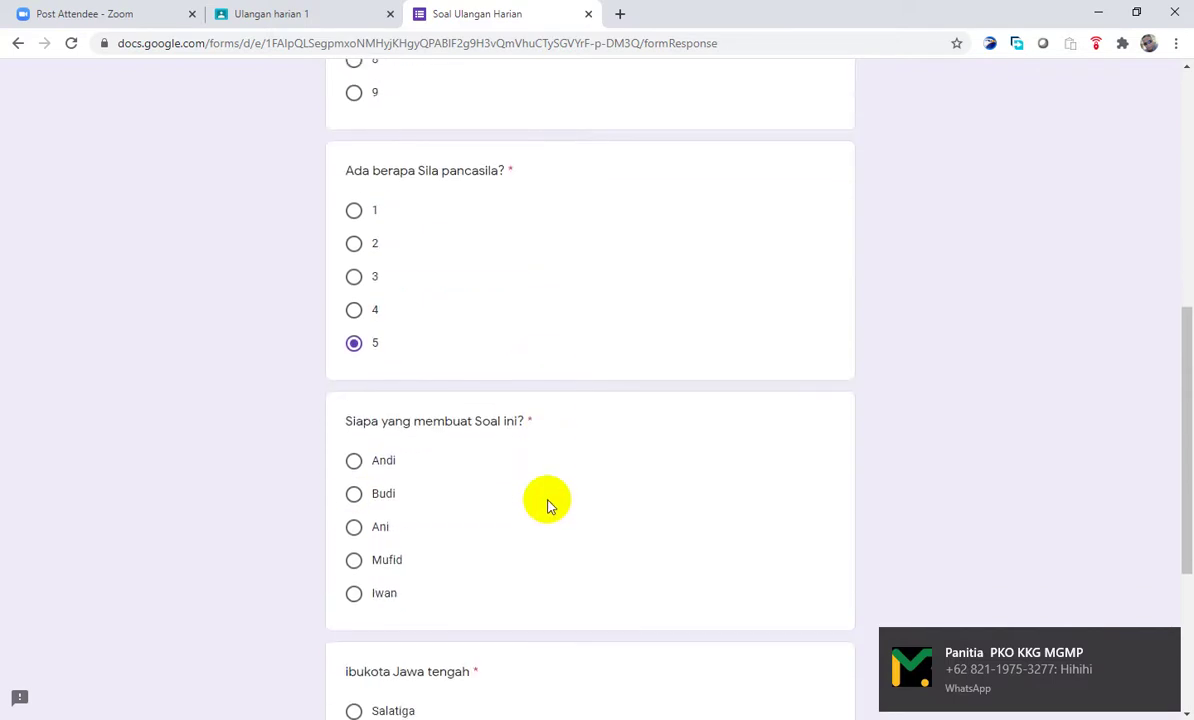
left_click(353, 560)
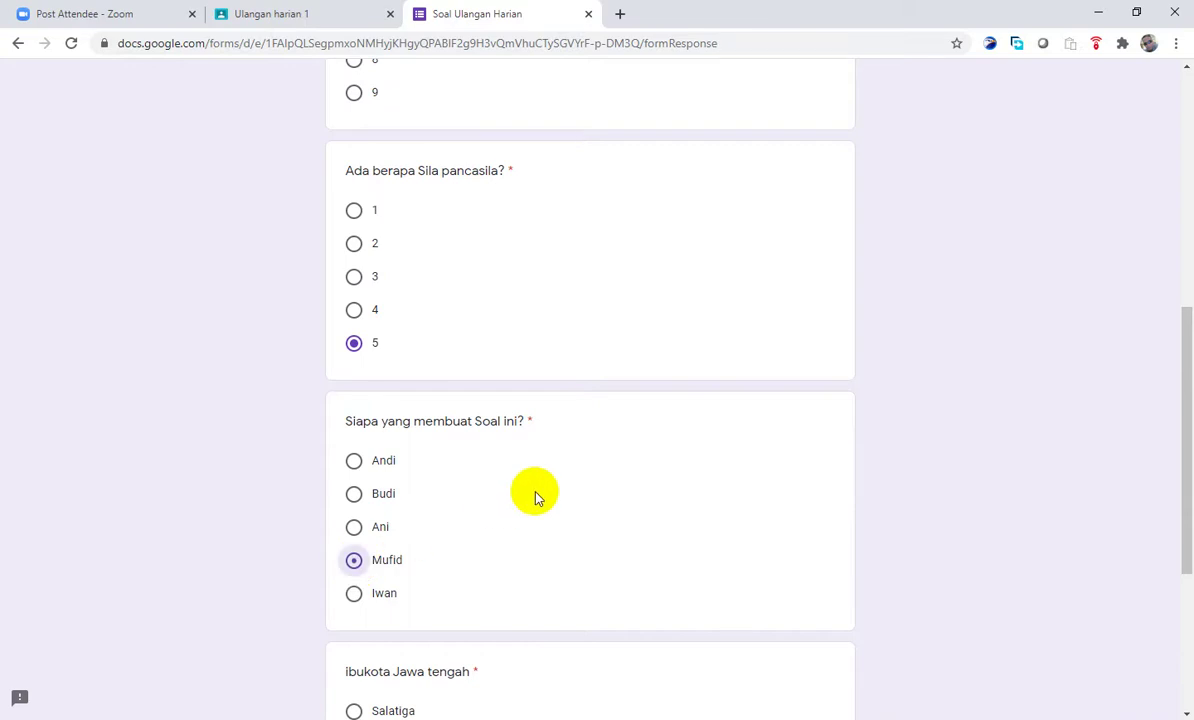
scroll(533, 496, "down", 1)
scroll(537, 497, "down", 2)
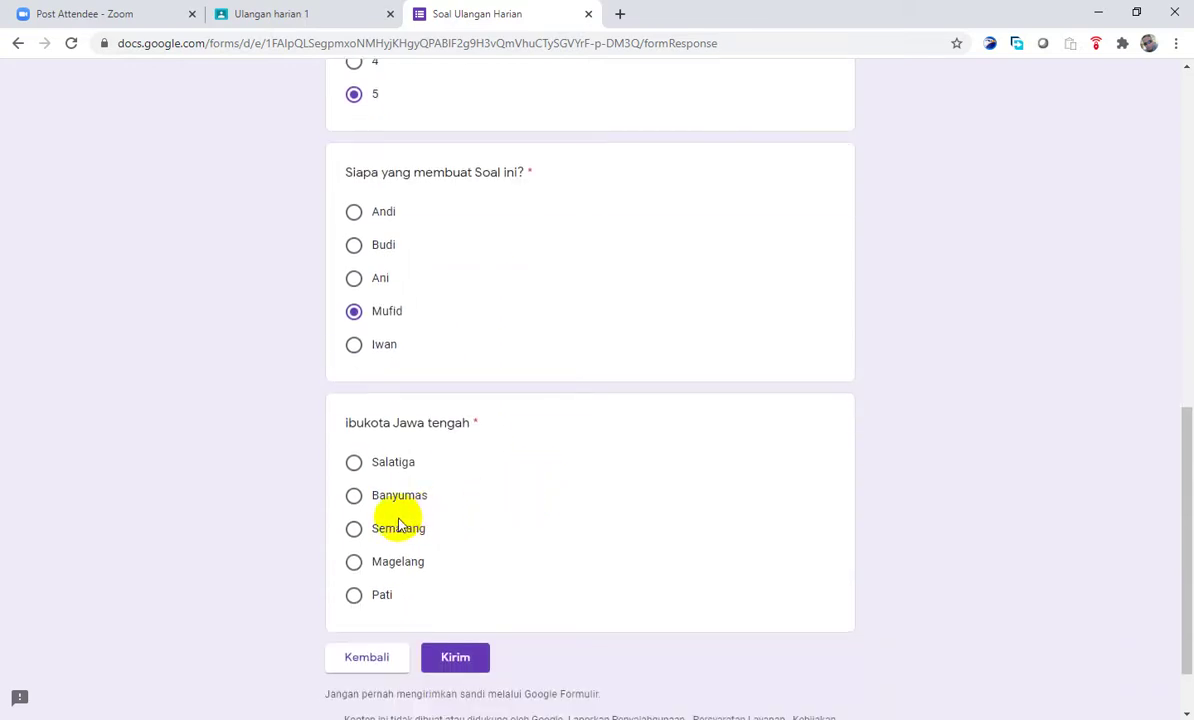
left_click(353, 530)
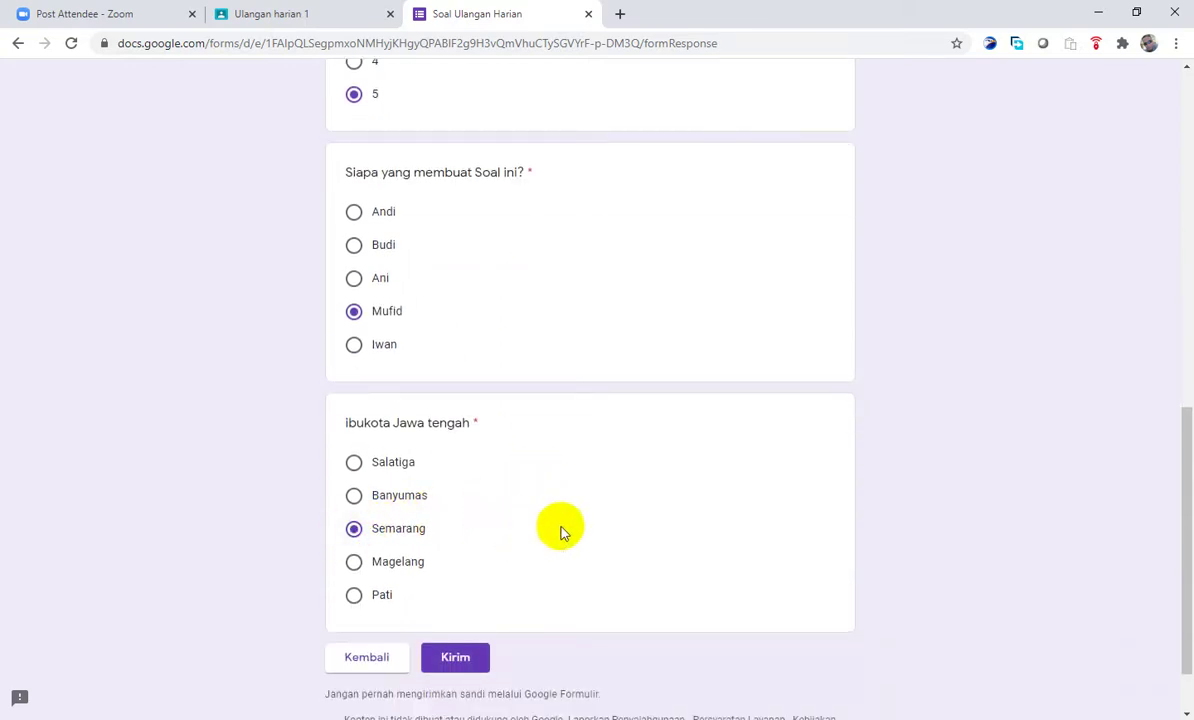
left_click(442, 660)
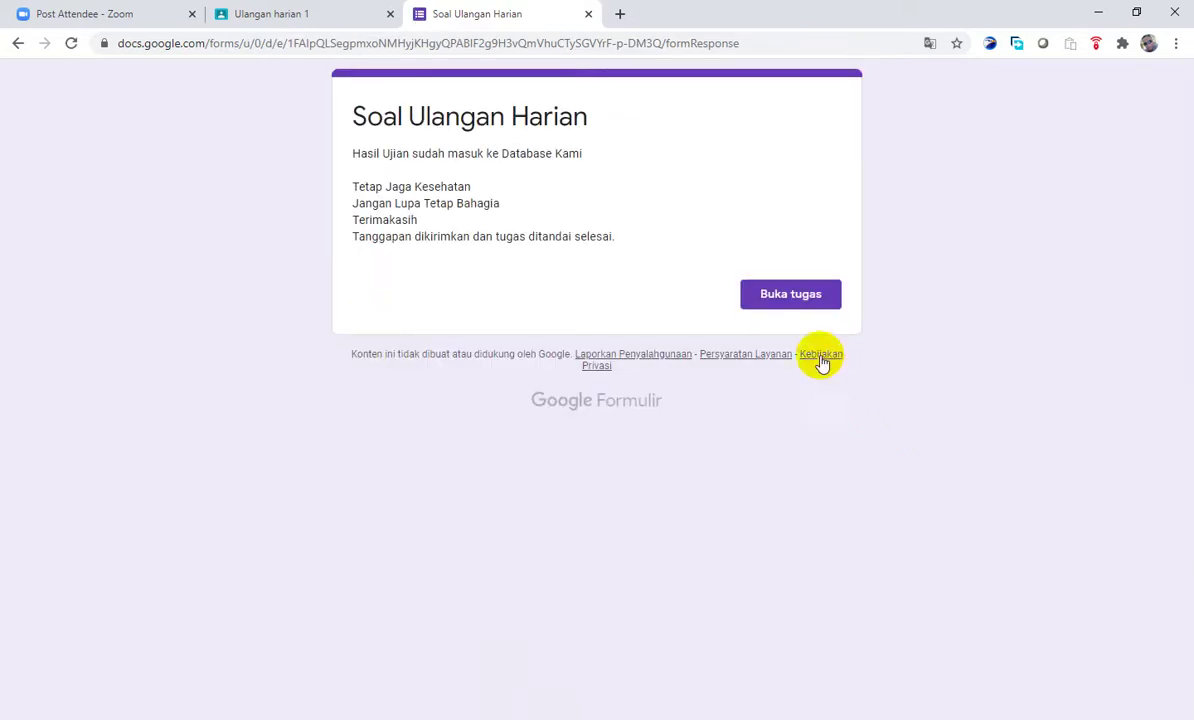
- Reopen the assignment in Classroom to confirm it shows Diserahkan, then return to the Zoom meeting window
left_click(811, 302)
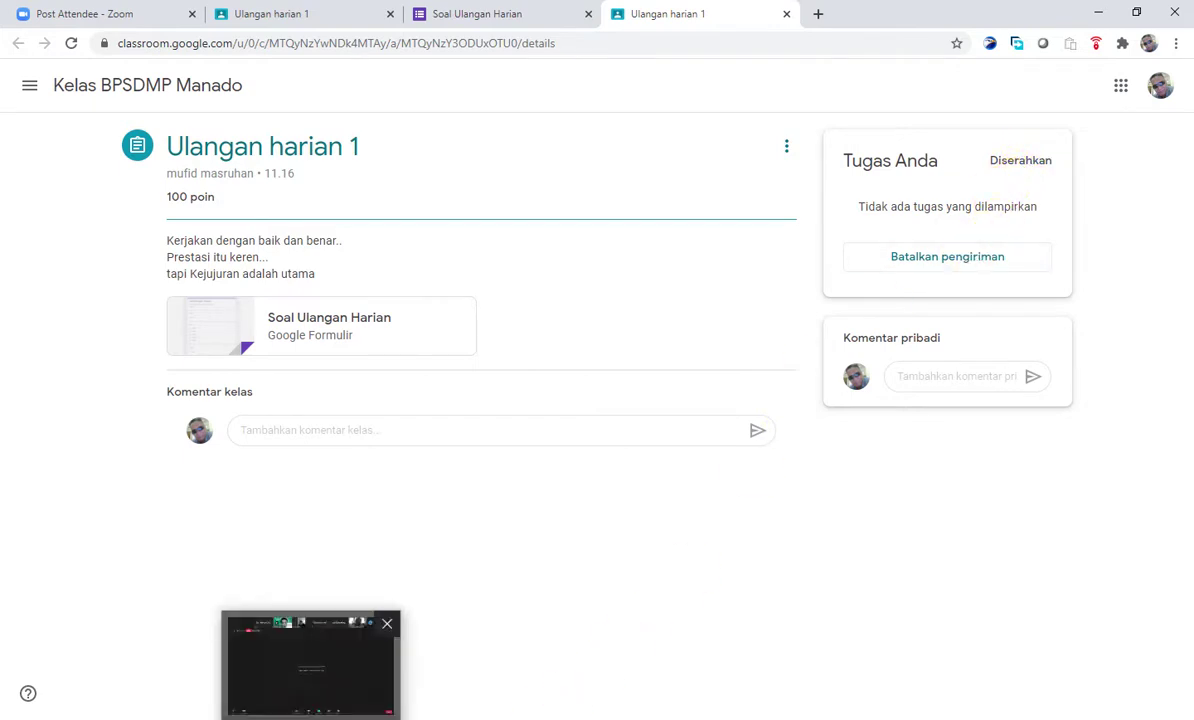
left_click(315, 665)
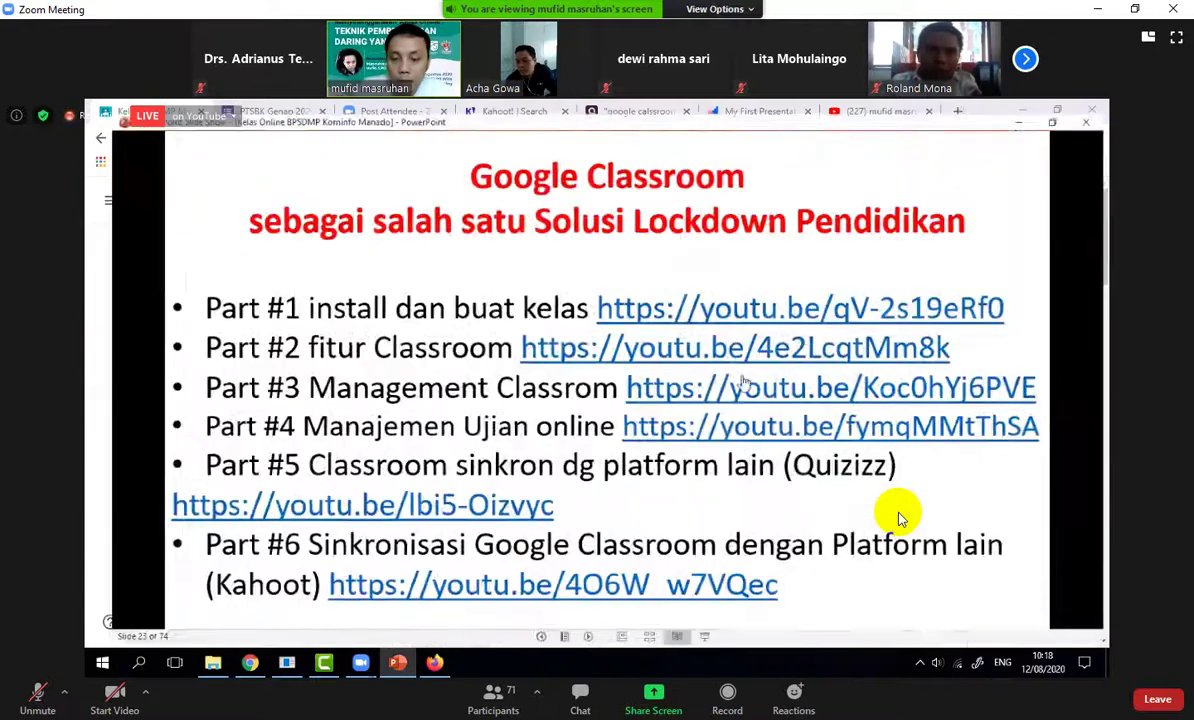
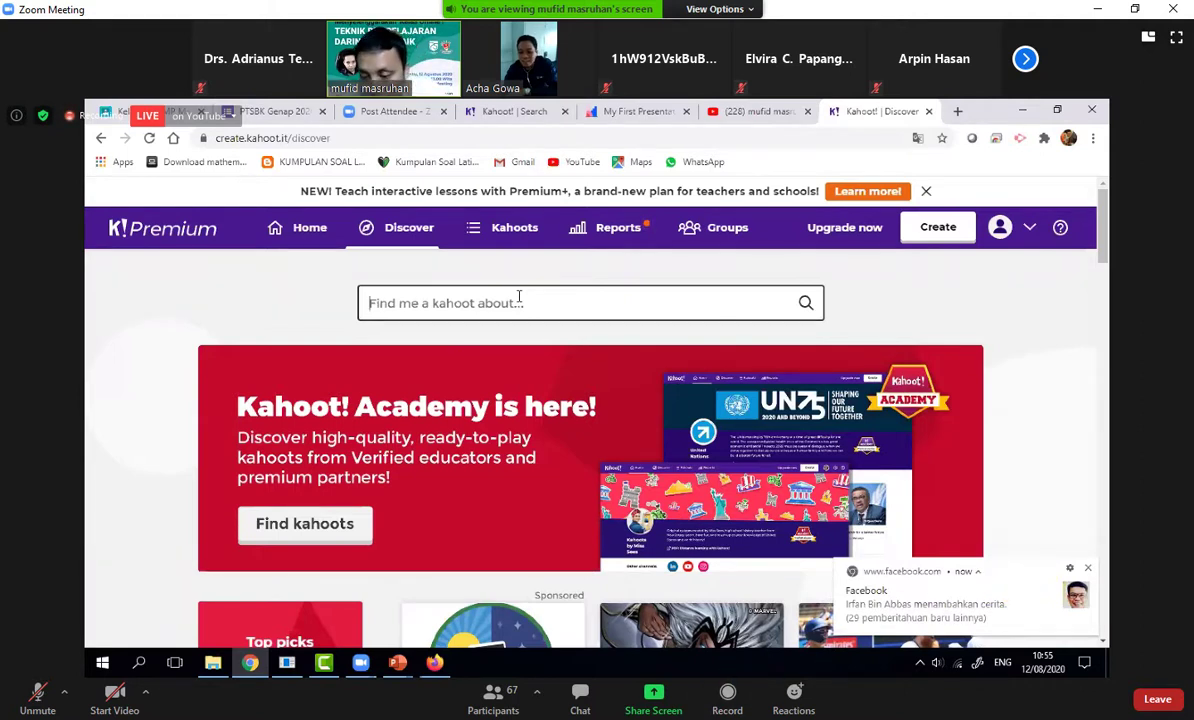
- Wait for the shared Zoom screen to show the Kahoot Discover page with its empty search box
mouse_move(605, 716)
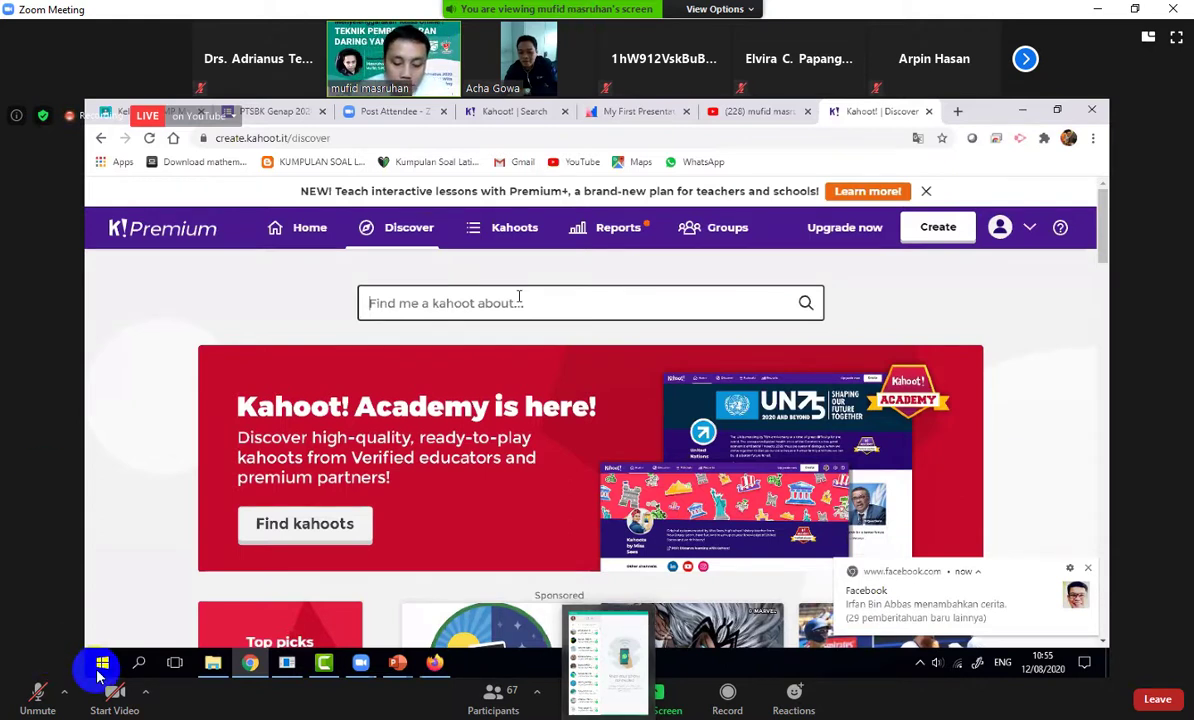
- Search Kahoot for 'mesin dasar' and scroll through the results
type("mesin dasar")
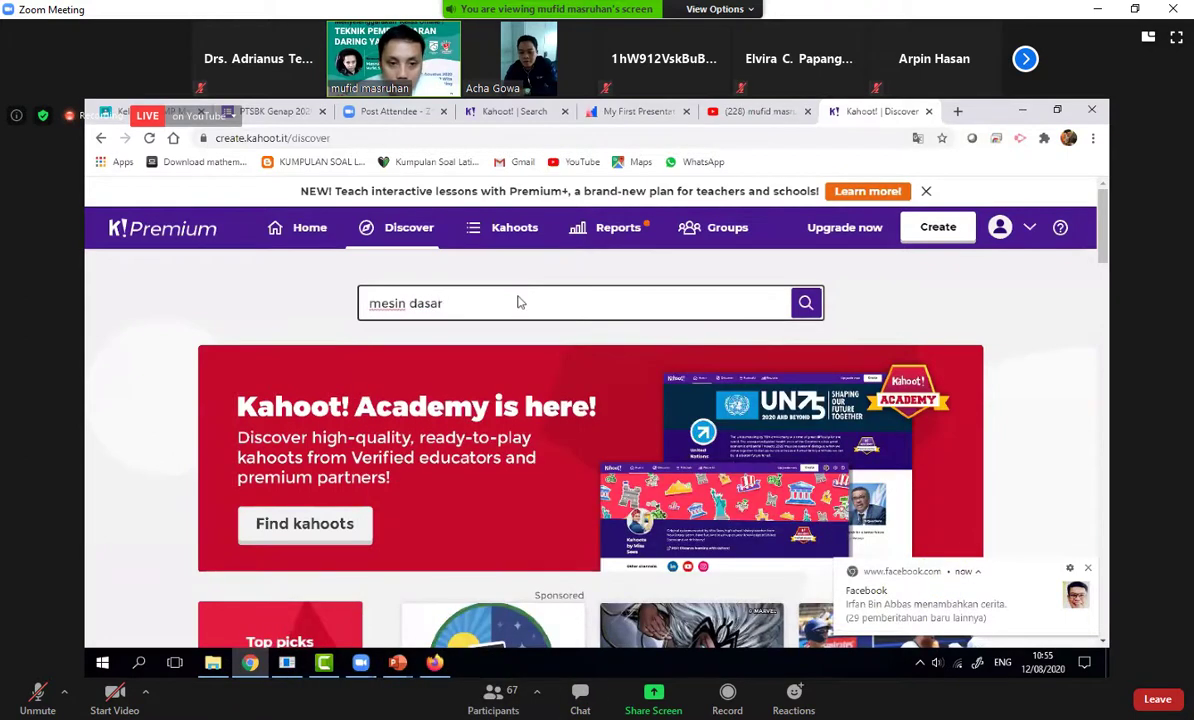
key("Return")
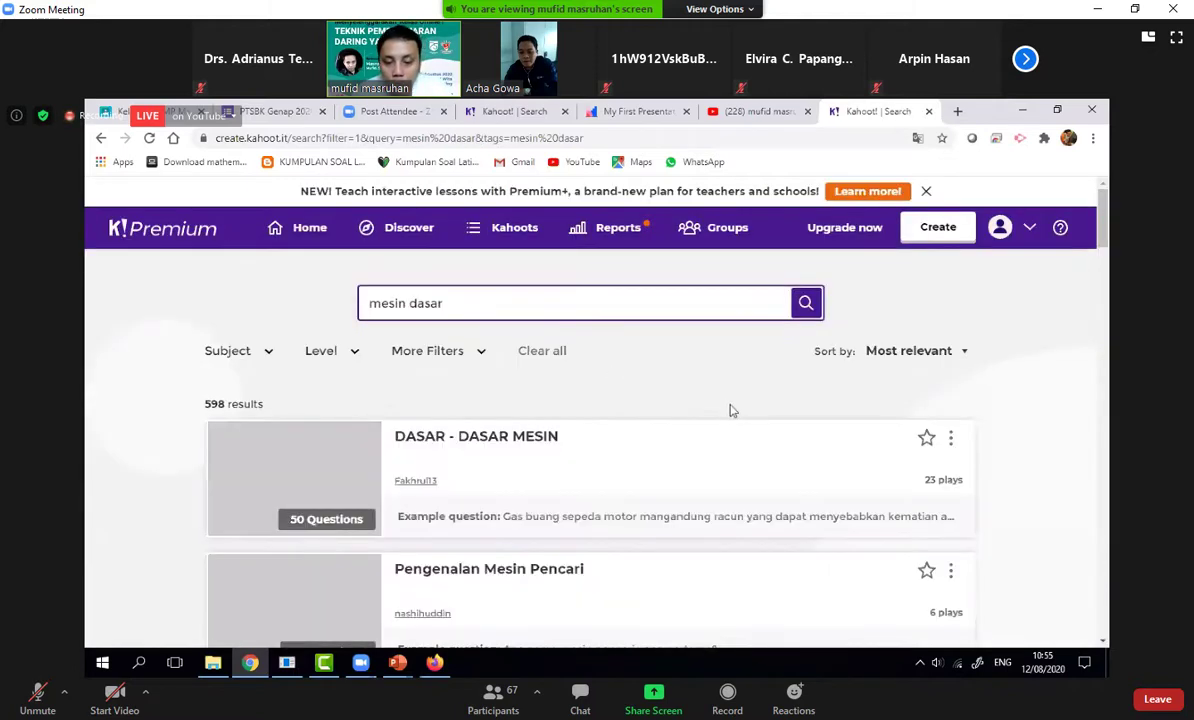
scroll(716, 427, "down", 2)
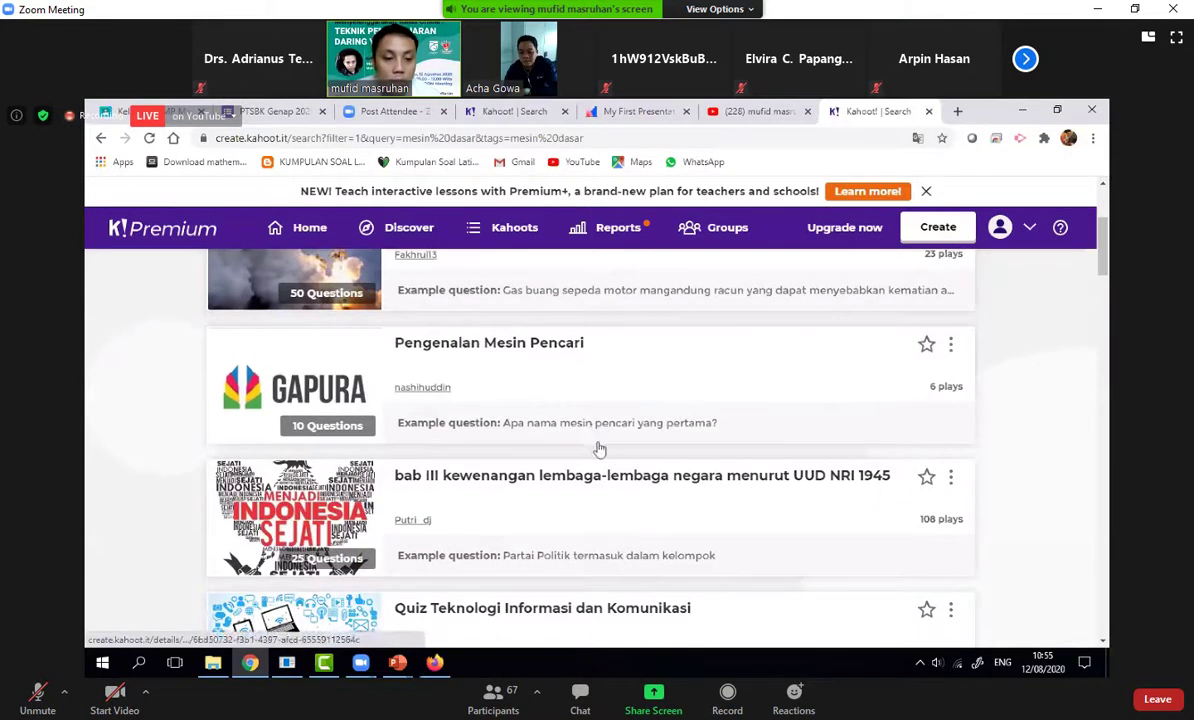
scroll(600, 448, "down", 1)
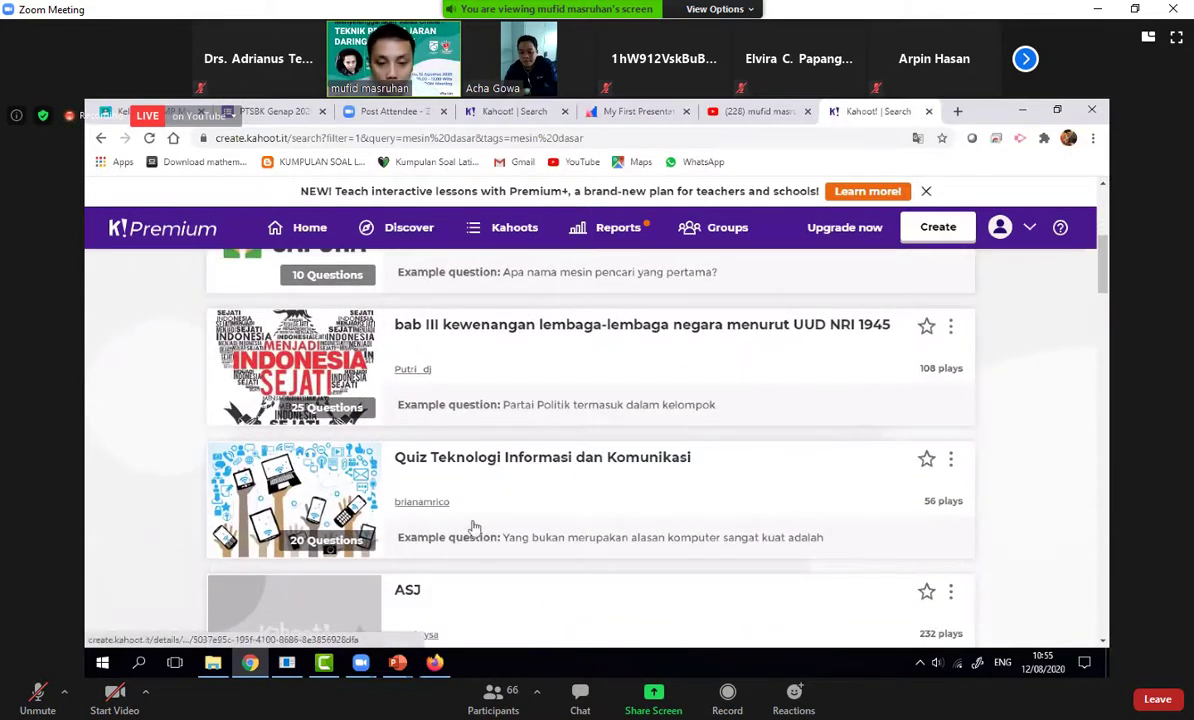
scroll(490, 490, "down", 2)
scroll(548, 442, "down", 4)
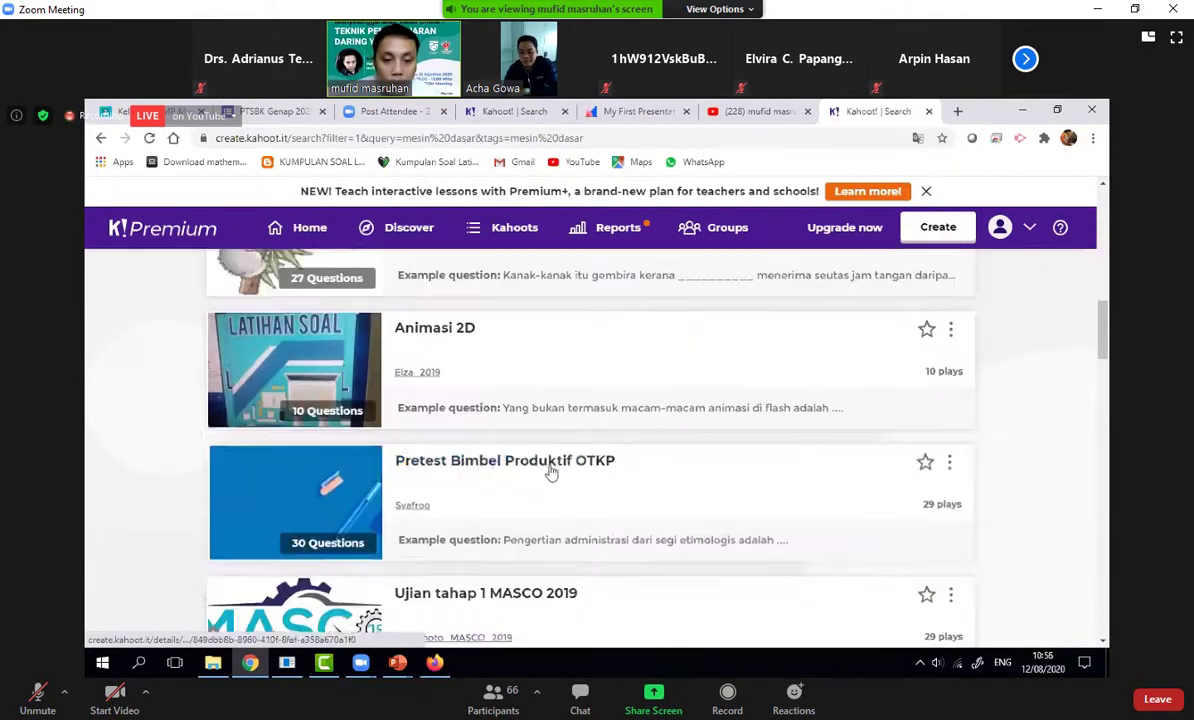
scroll(596, 512, "up", 5)
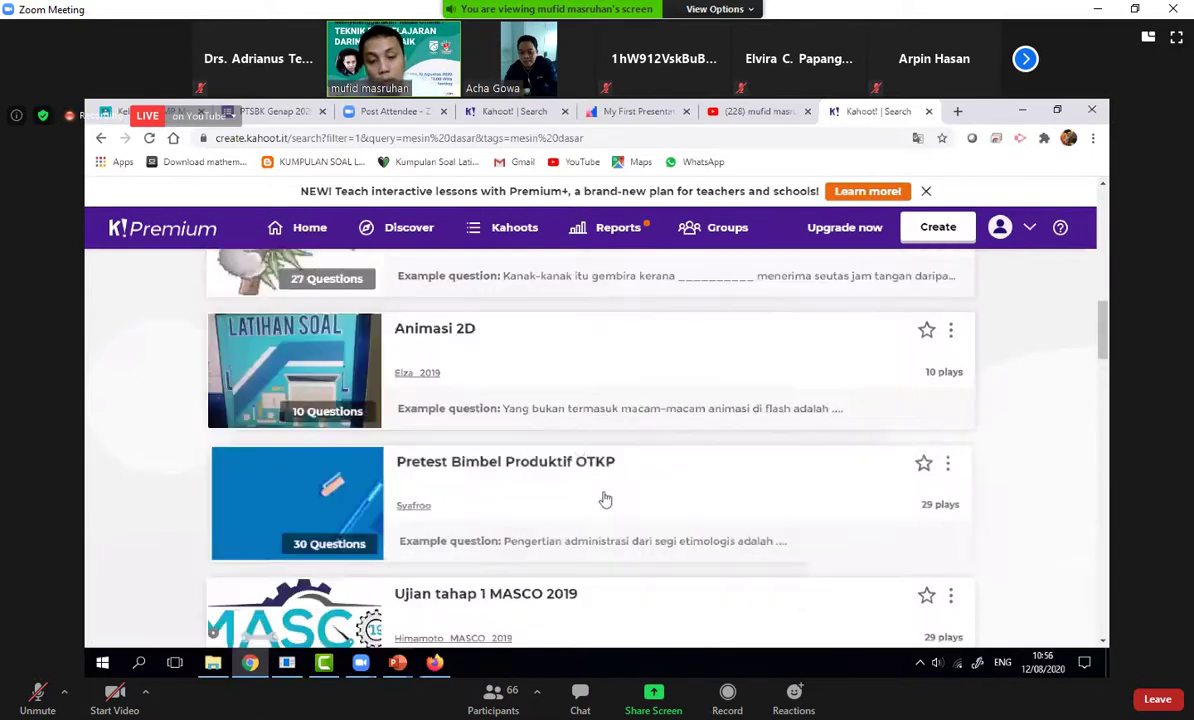
scroll(512, 339, "up", 5)
- Clear the search box, including the partly typed 'gera' query
left_click_drag(440, 303, 213, 277)
key("BackSpace")
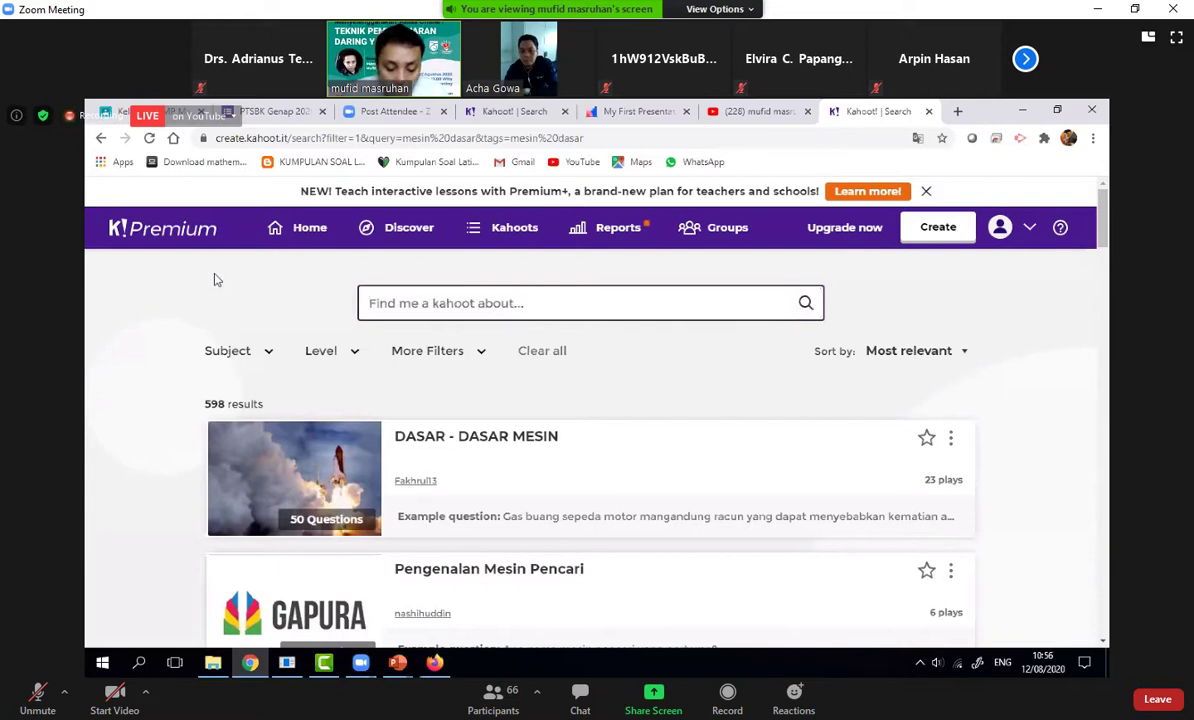
type("gera")
key("BackSpace")
key("BackSpace")
key("BackSpace")
key("BackSpace")
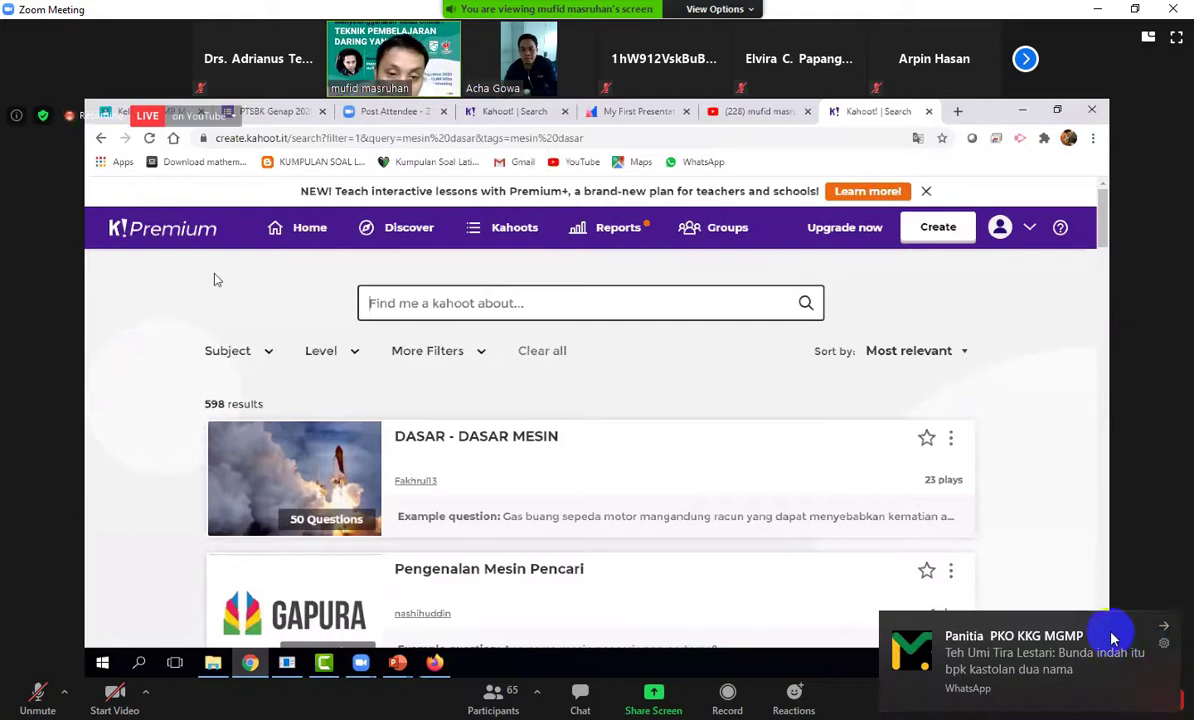
- Dismiss the WhatsApp notification and page forward through the Zoom participants
left_click(1111, 640)
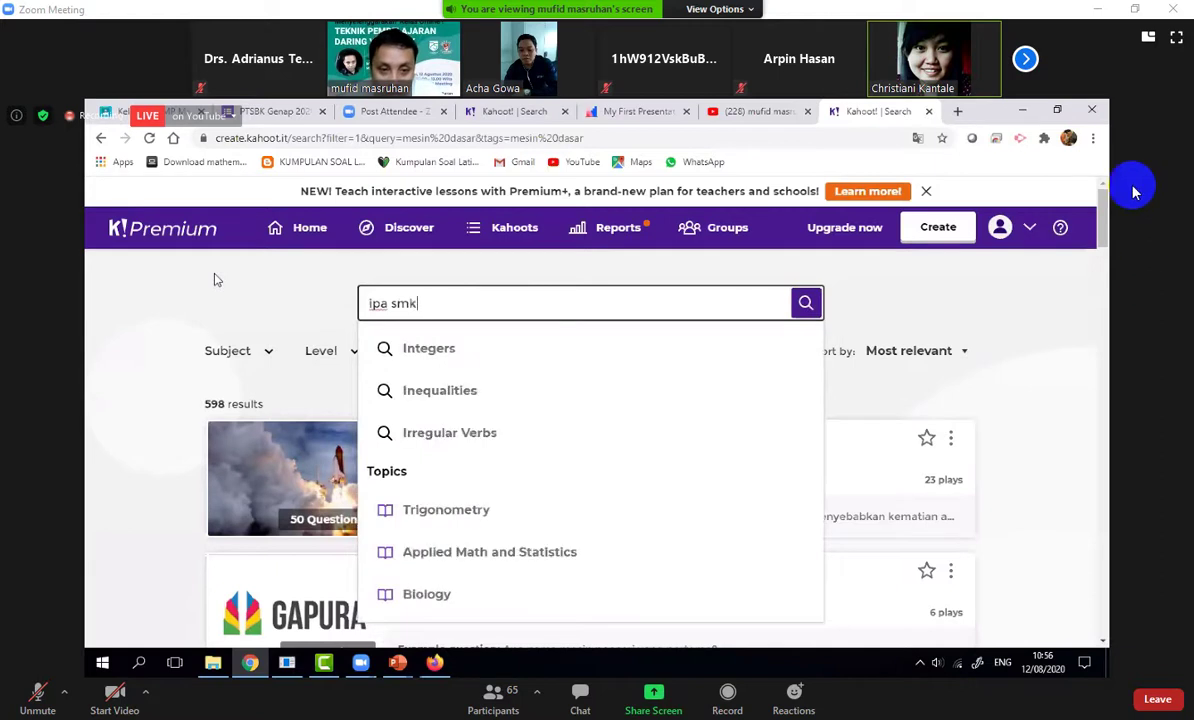
left_click(1025, 60)
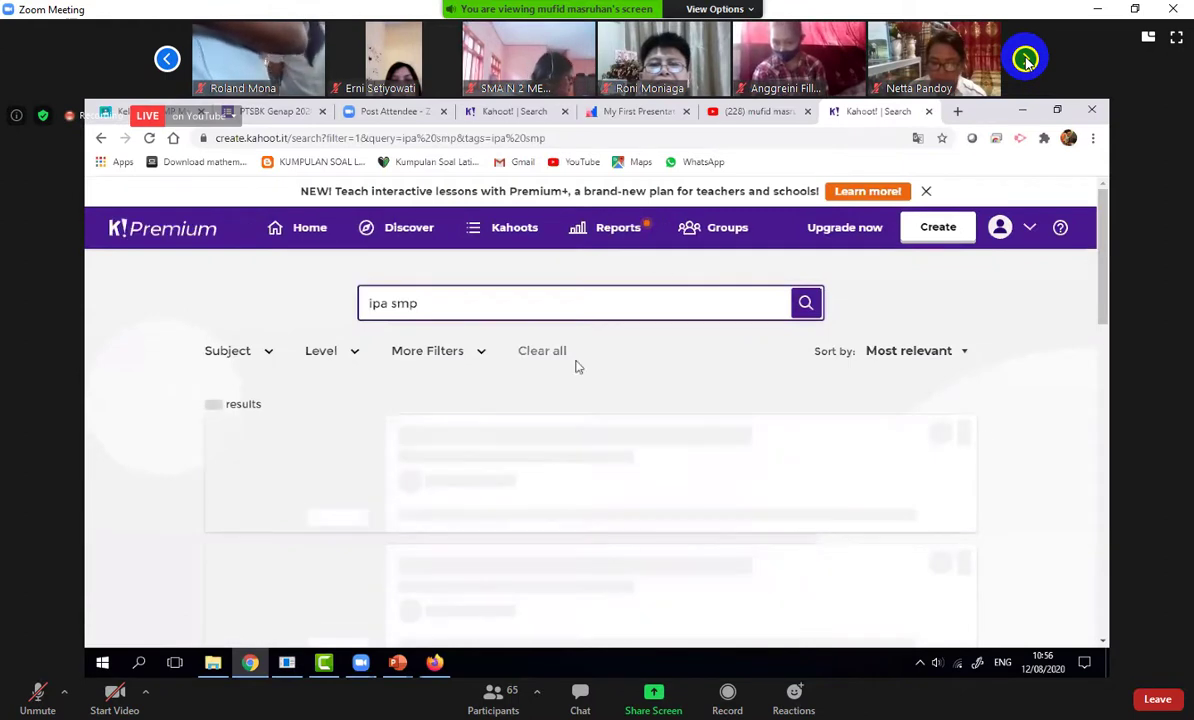
left_click(1025, 60)
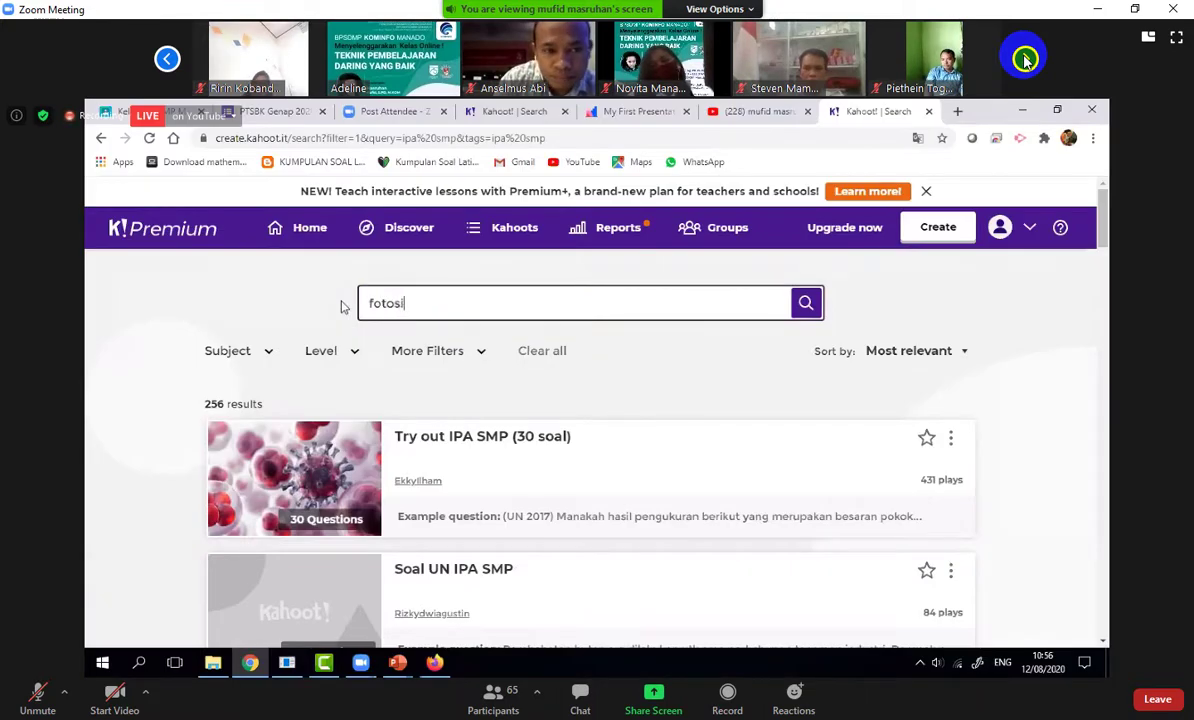
- Page through the Zoom participant gallery, briefly opening and closing one participant's options
left_click(1025, 60)
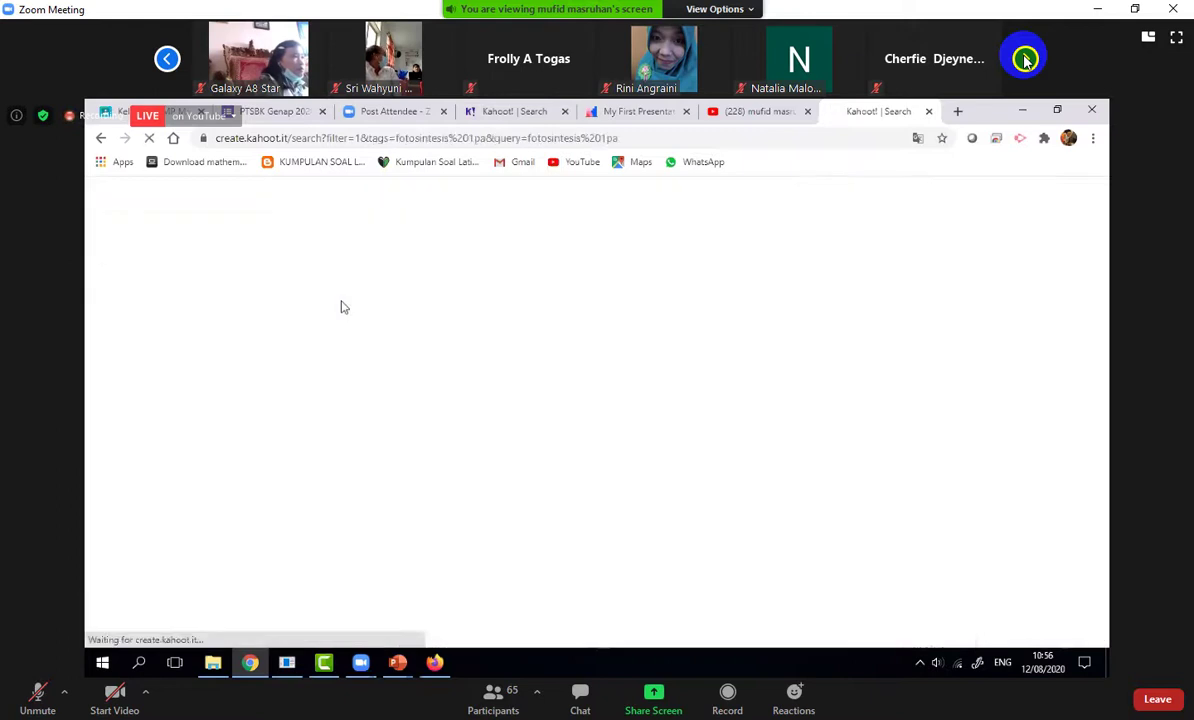
left_click(1025, 60)
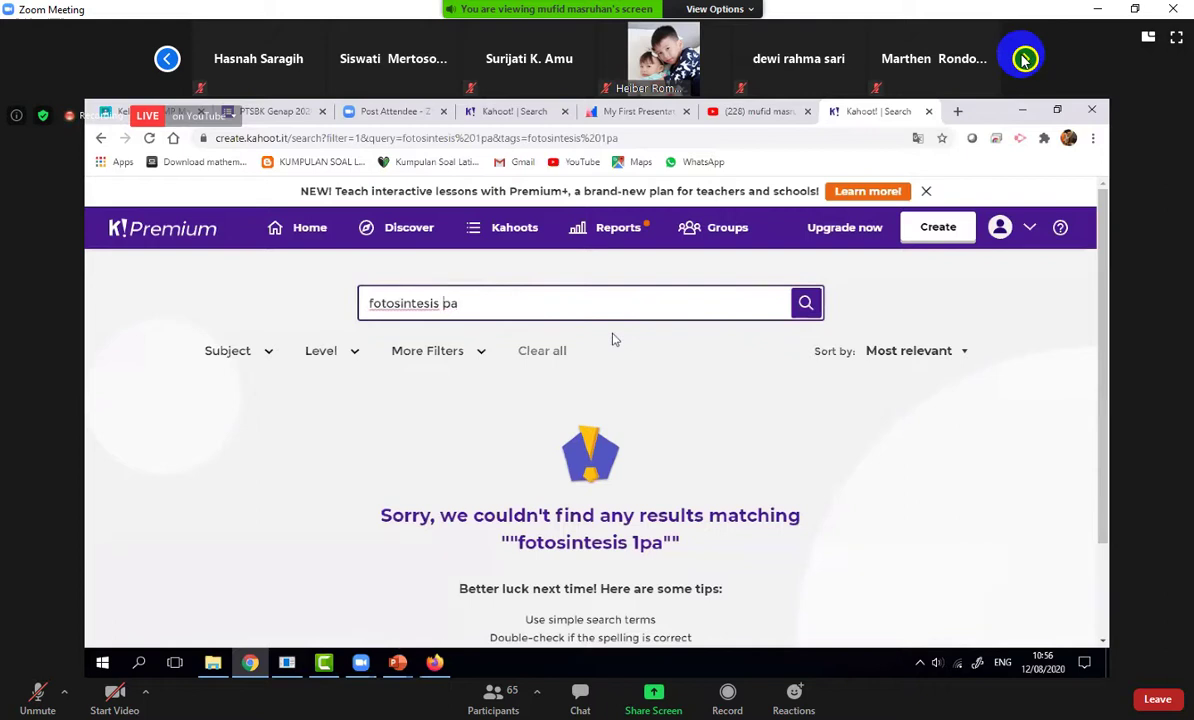
left_click(1025, 60)
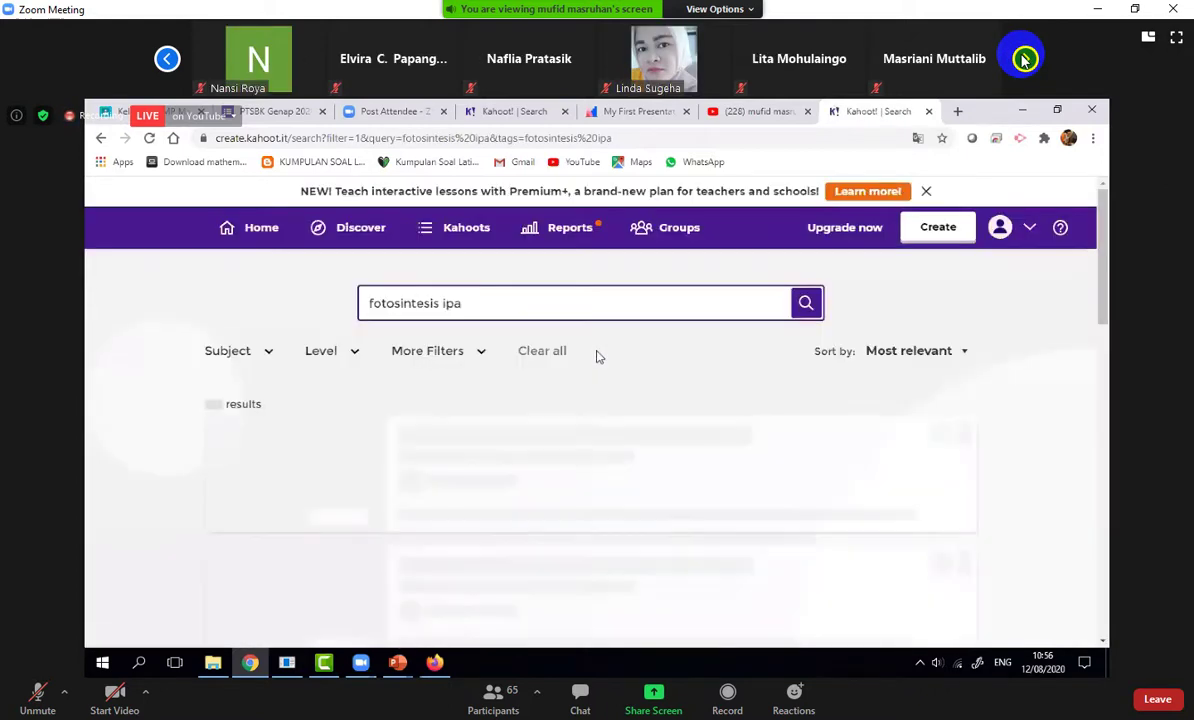
left_click(1025, 60)
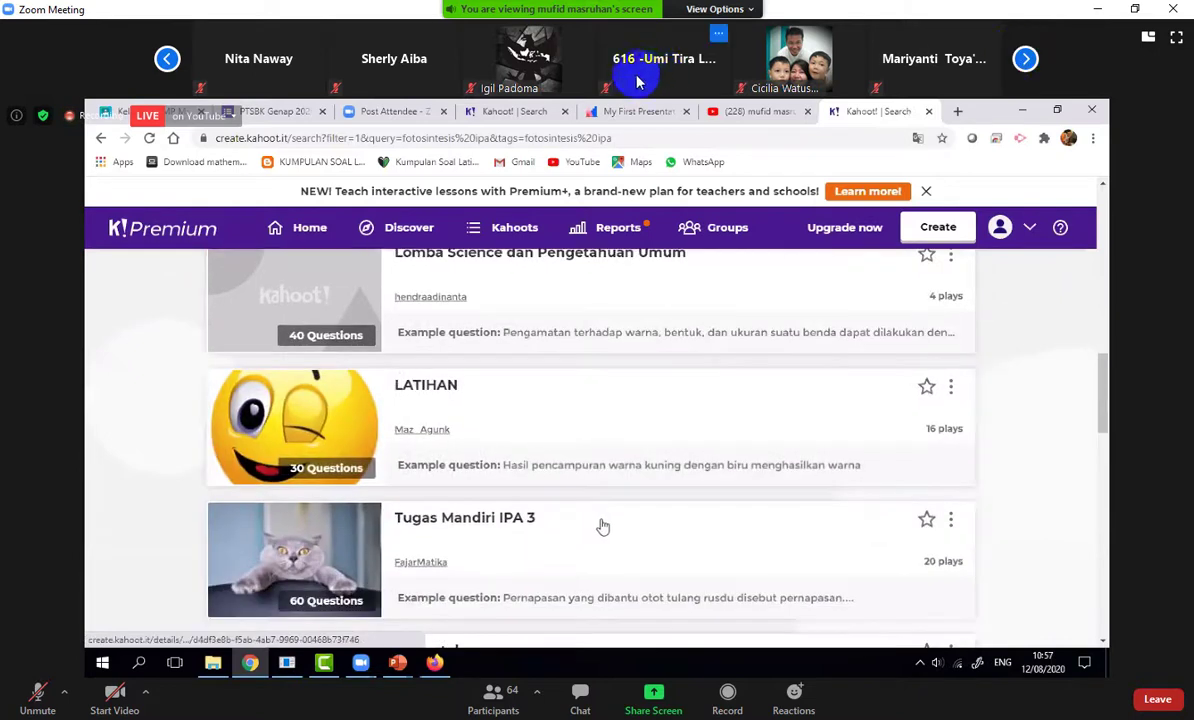
left_click(720, 38)
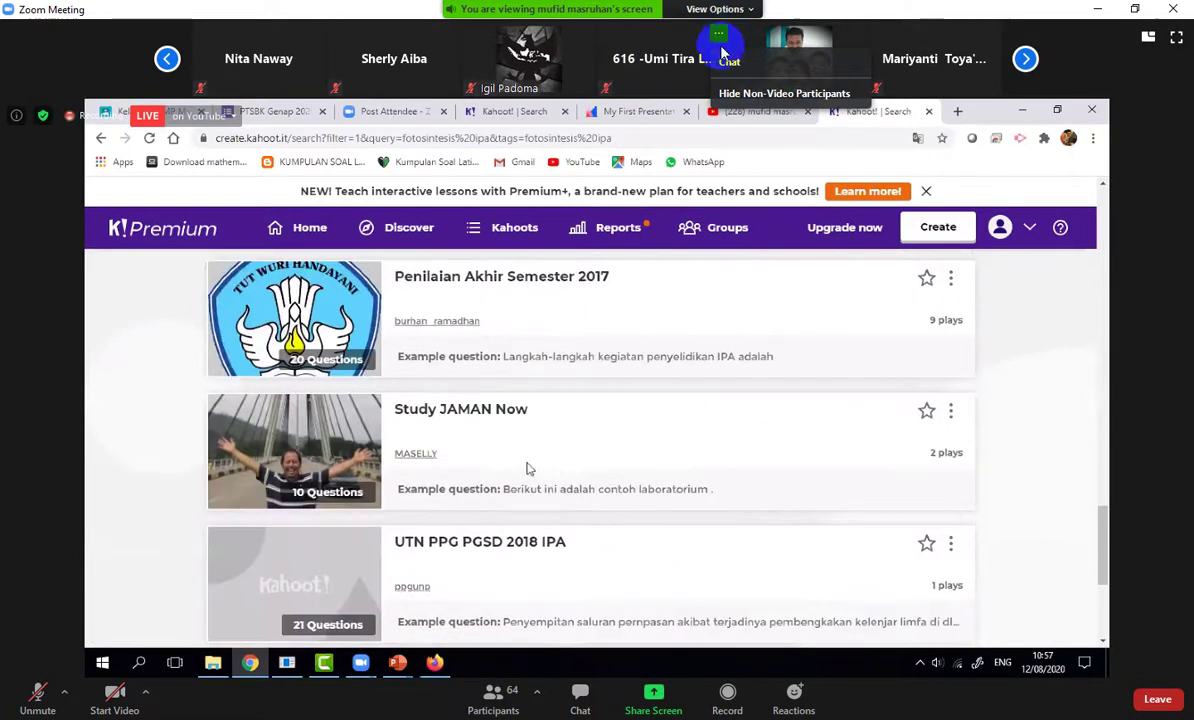
left_click(1146, 112)
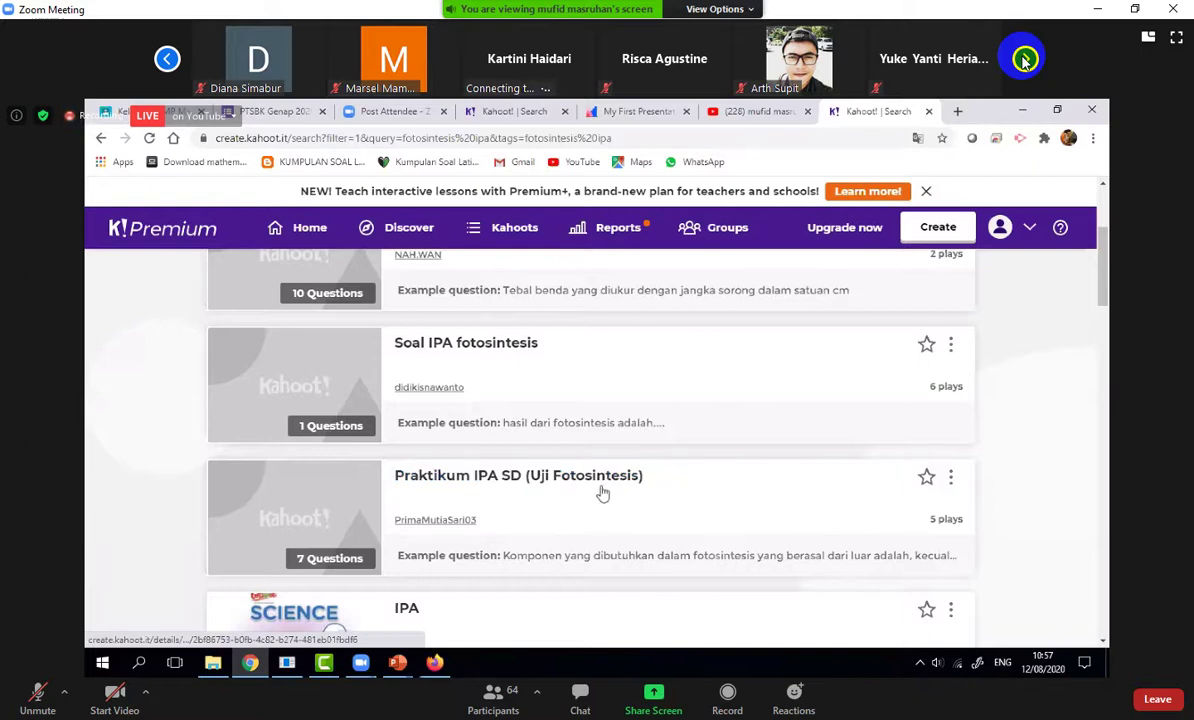
left_click(1024, 60)
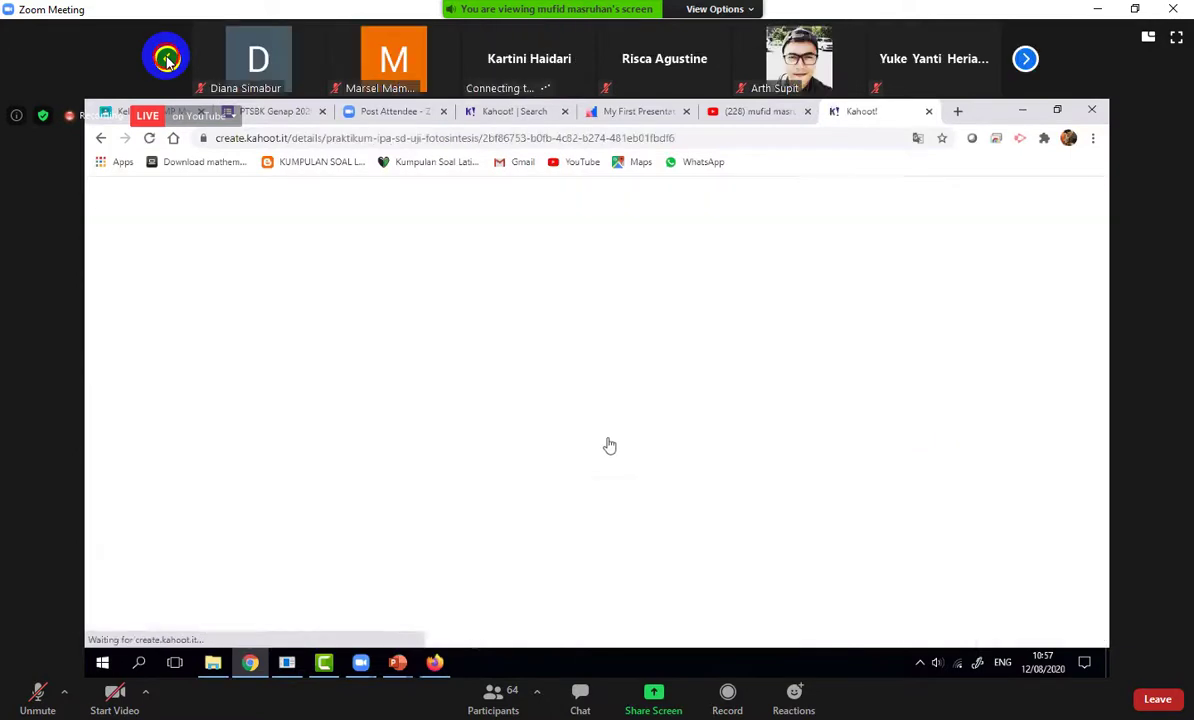
left_click(167, 60)
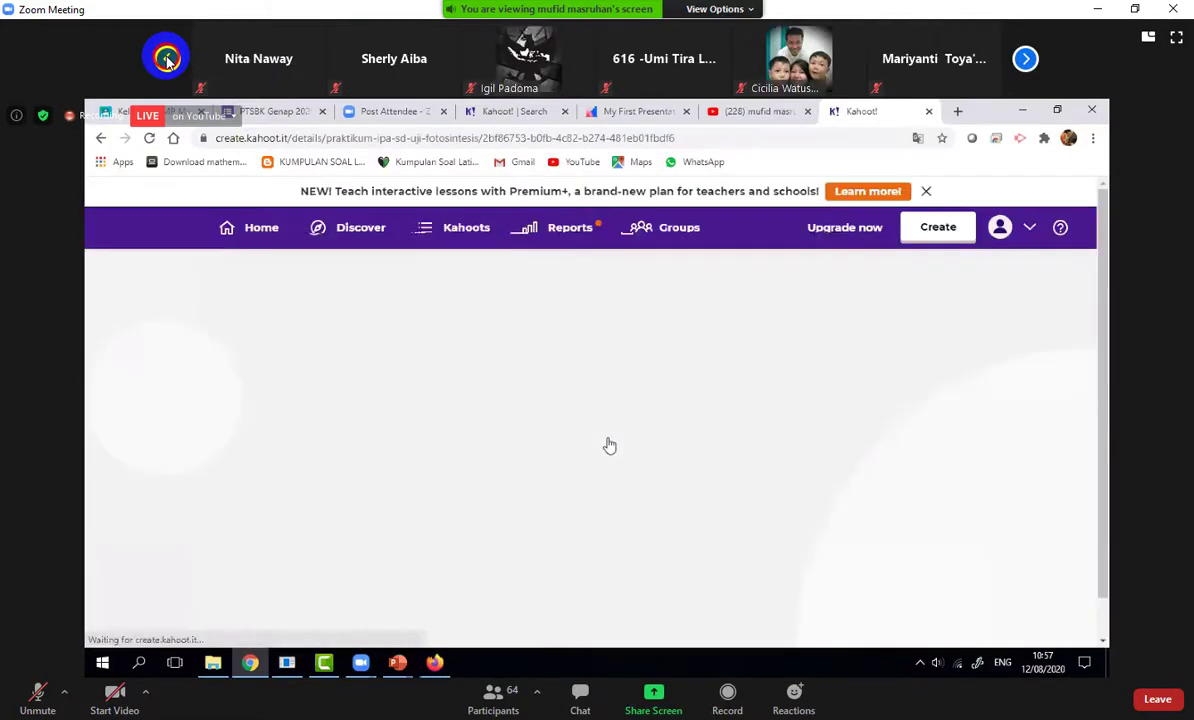
- Page back through the Zoom participants to the first set
left_click(167, 60)
left_click(167, 60)
left_click(167, 60)
left_click(167, 60)
left_click(167, 60)
left_click(167, 60)
left_click(167, 60)
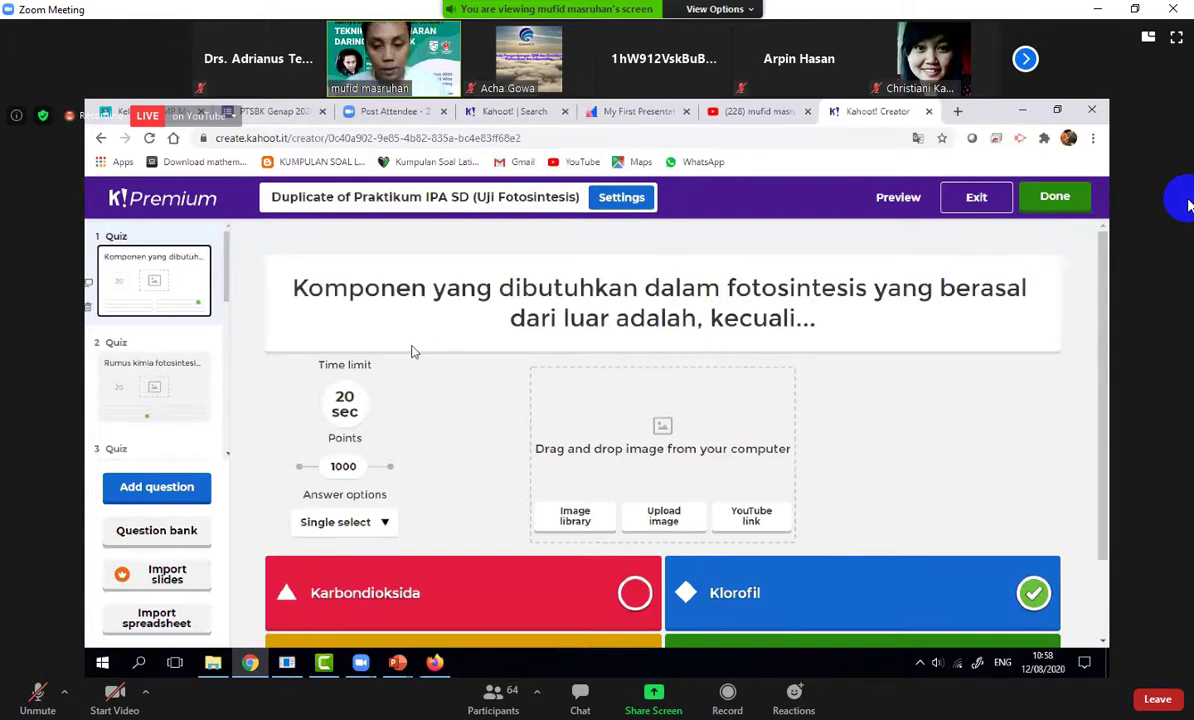
- Retitle the quiz, dropping the 'Duplicate of' prefix and appending '-pak' plus the teacher's name, then save
left_click(352, 199)
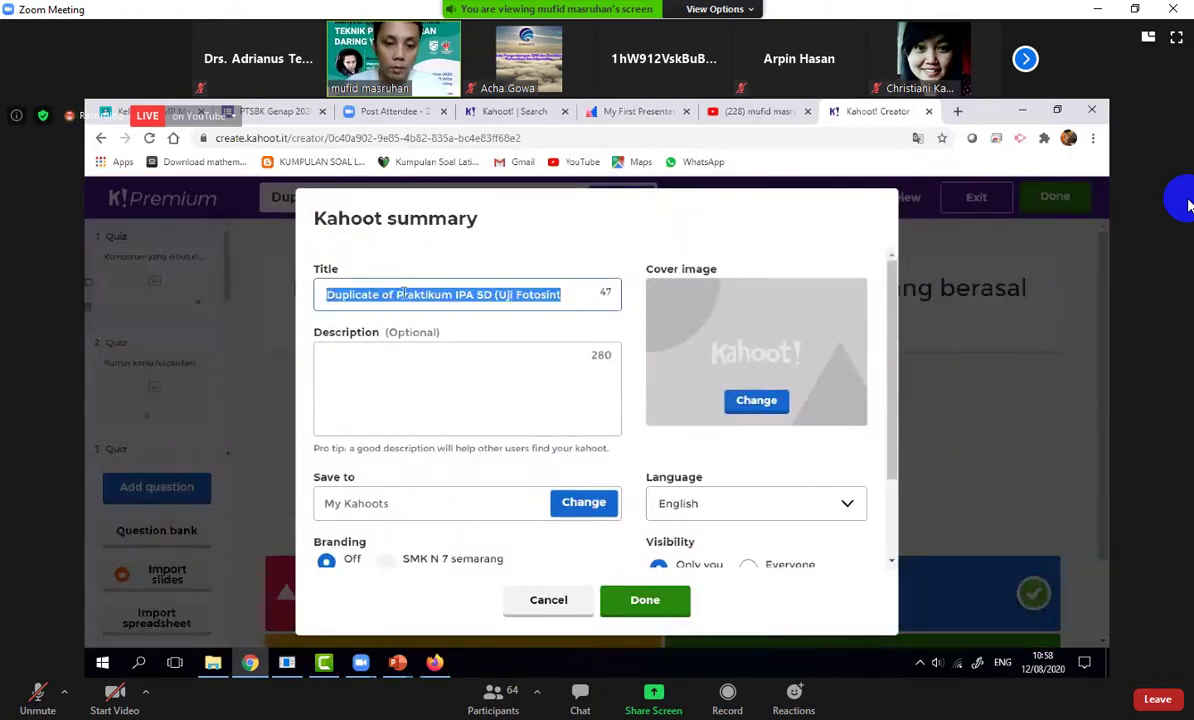
left_click(409, 293)
key("BackSpace")
key("BackSpace")
key("BackSpace")
key("BackSpace")
key("BackSpace")
key("BackSpace")
key("BackSpace")
key("BackSpace")
key("BackSpace")
key("BackSpace")
key("BackSpace")
key("BackSpace")
key("BackSpace")
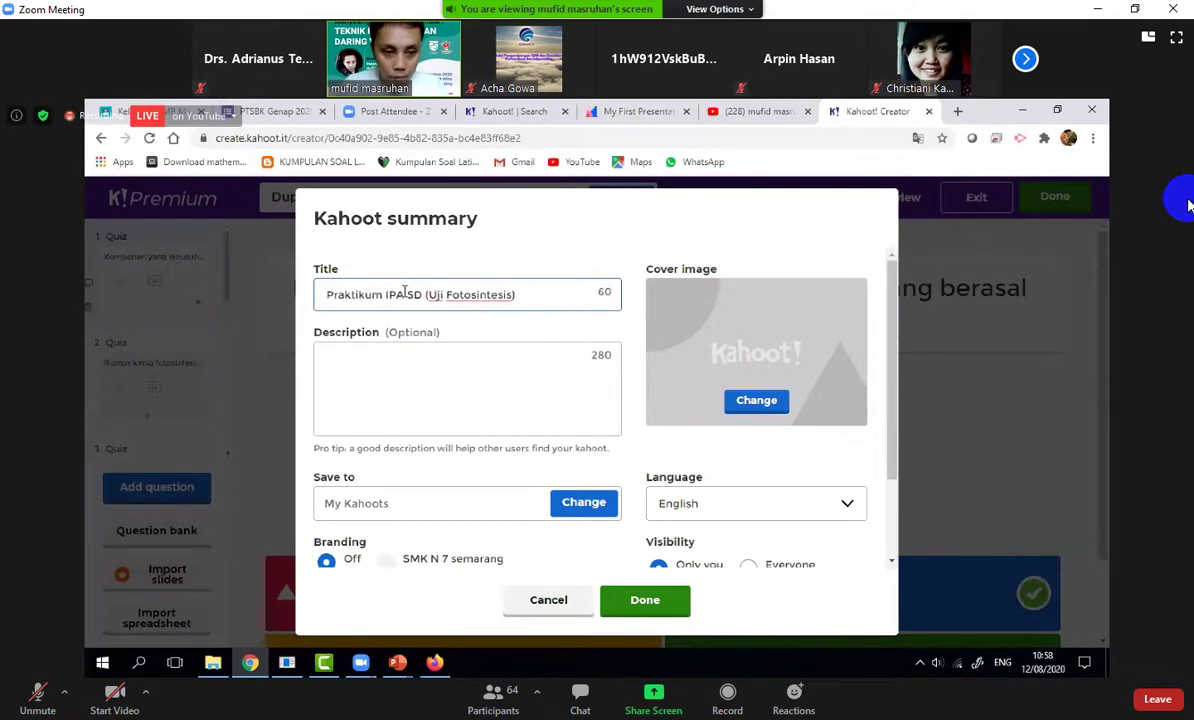
left_click(532, 293)
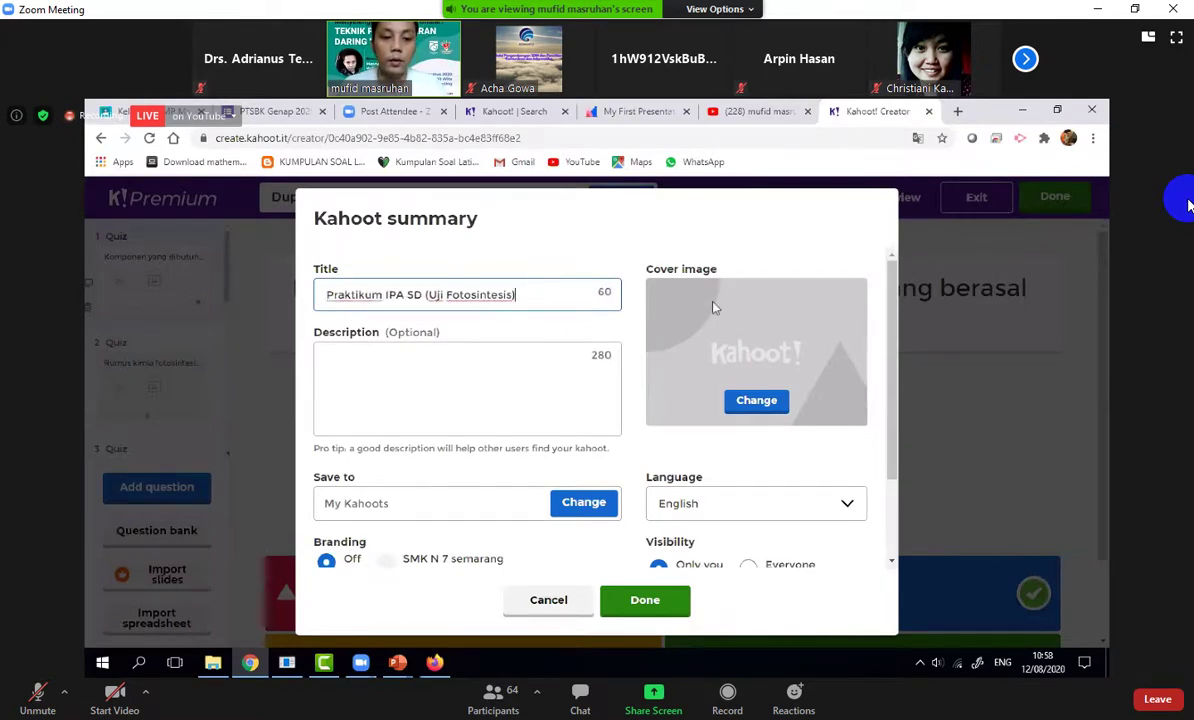
type("-pa")
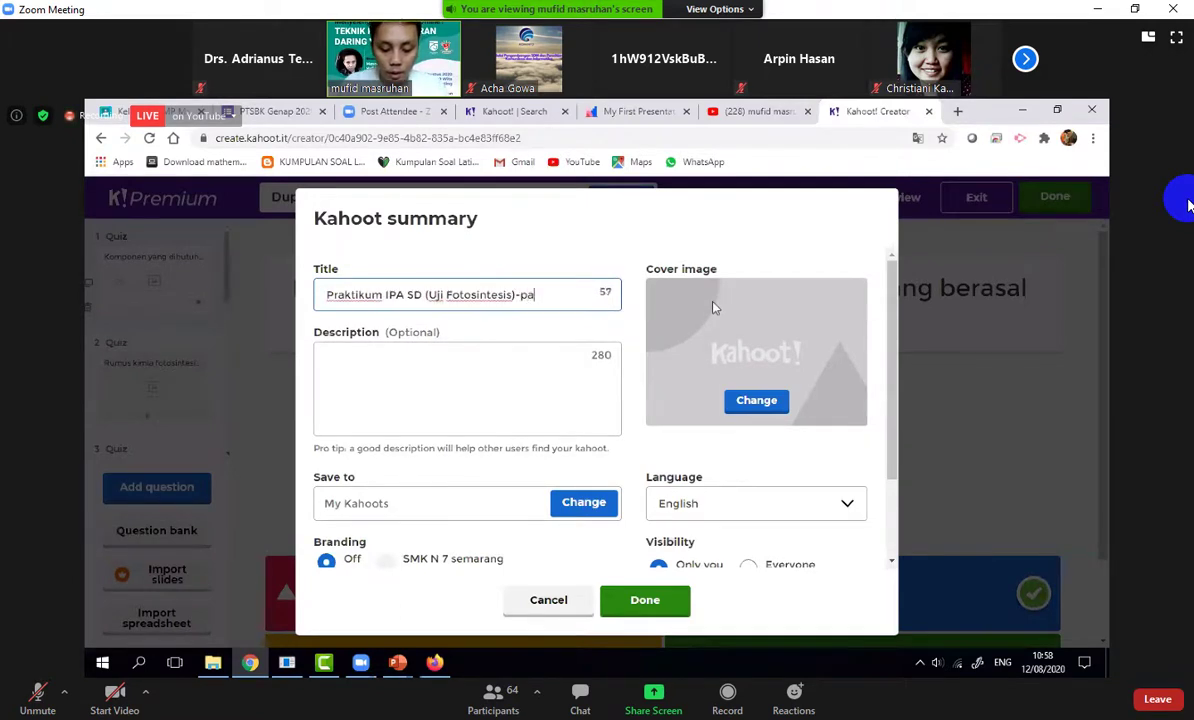
type("k Mufid")
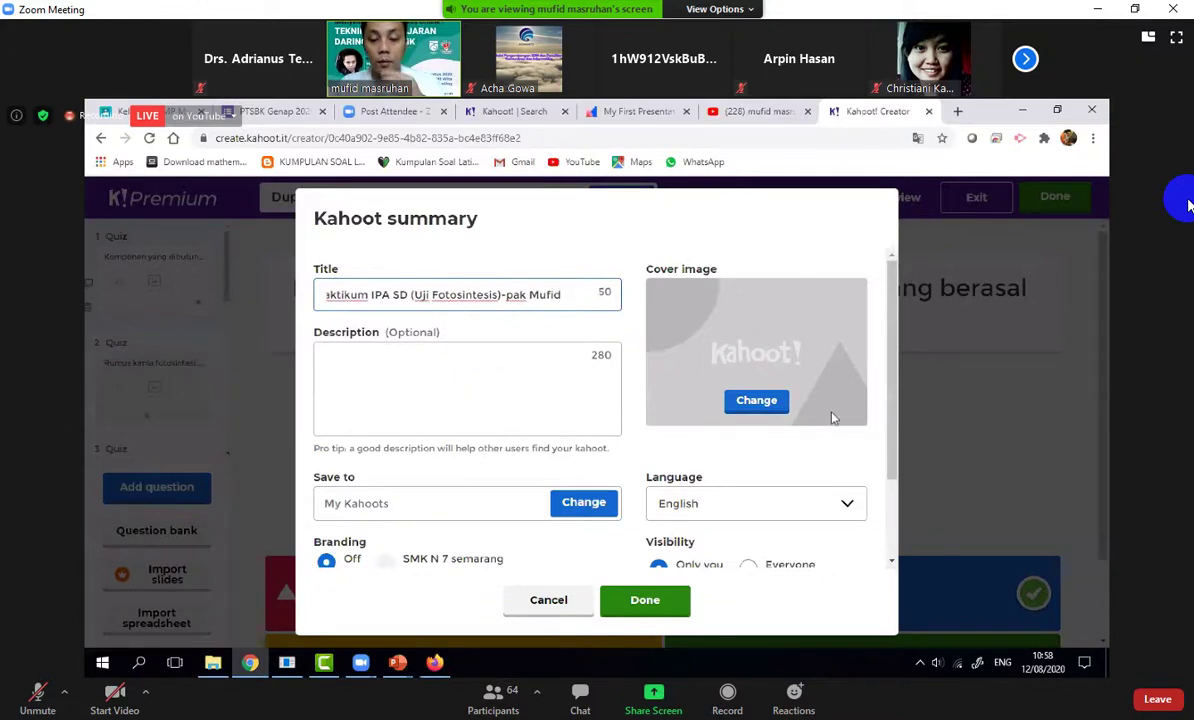
left_click(646, 601)
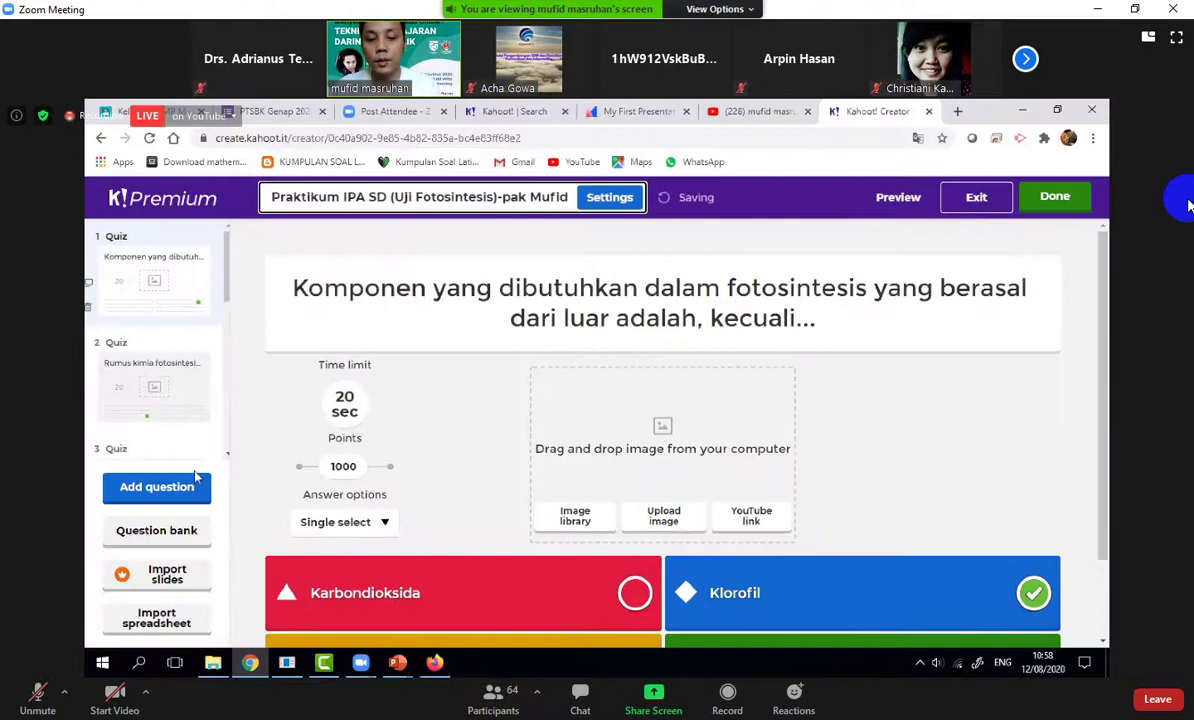
- Review questions 1 and 2 in the editor's slide list
scroll(818, 442, "down", 2)
scroll(700, 440, "up", 2)
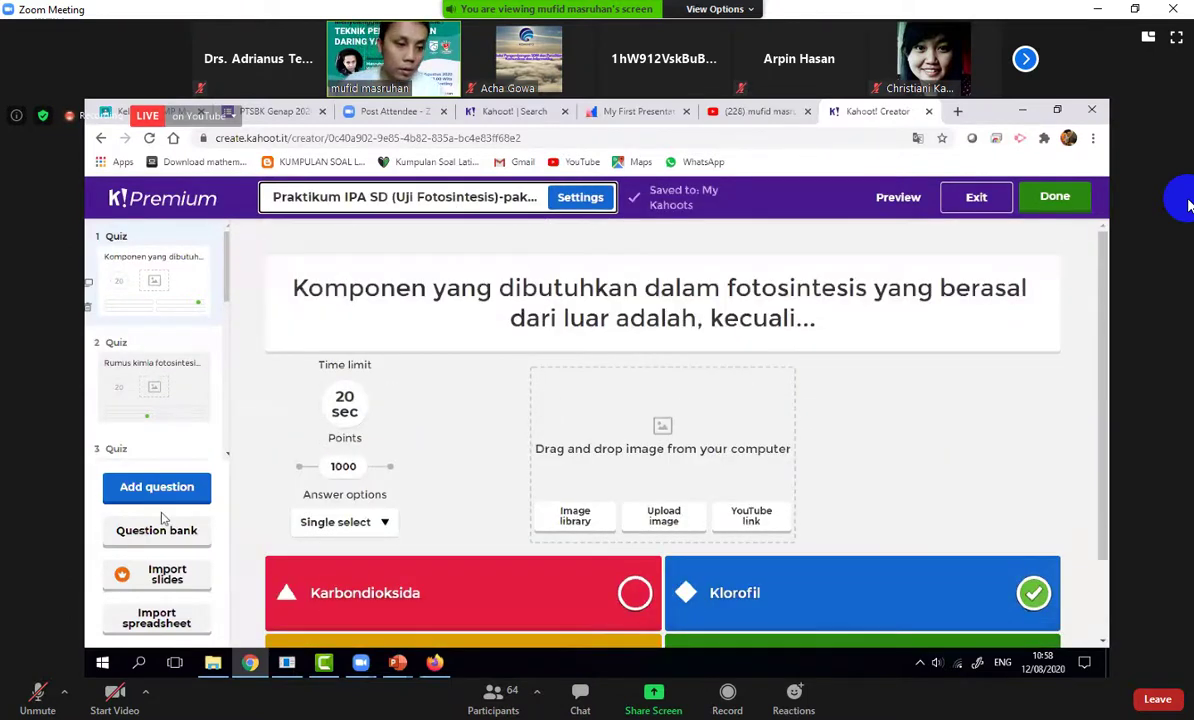
left_click(152, 386)
left_click(180, 291)
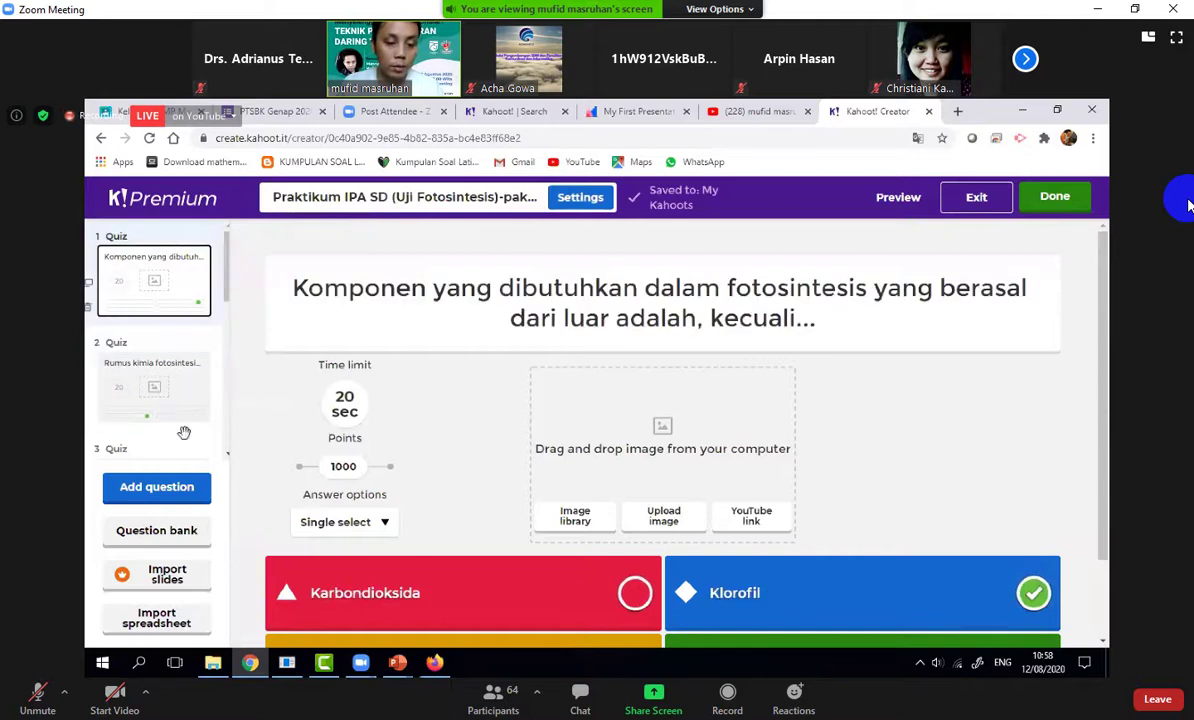
scroll(184, 432, "down", 3)
scroll(195, 440, "down", 2)
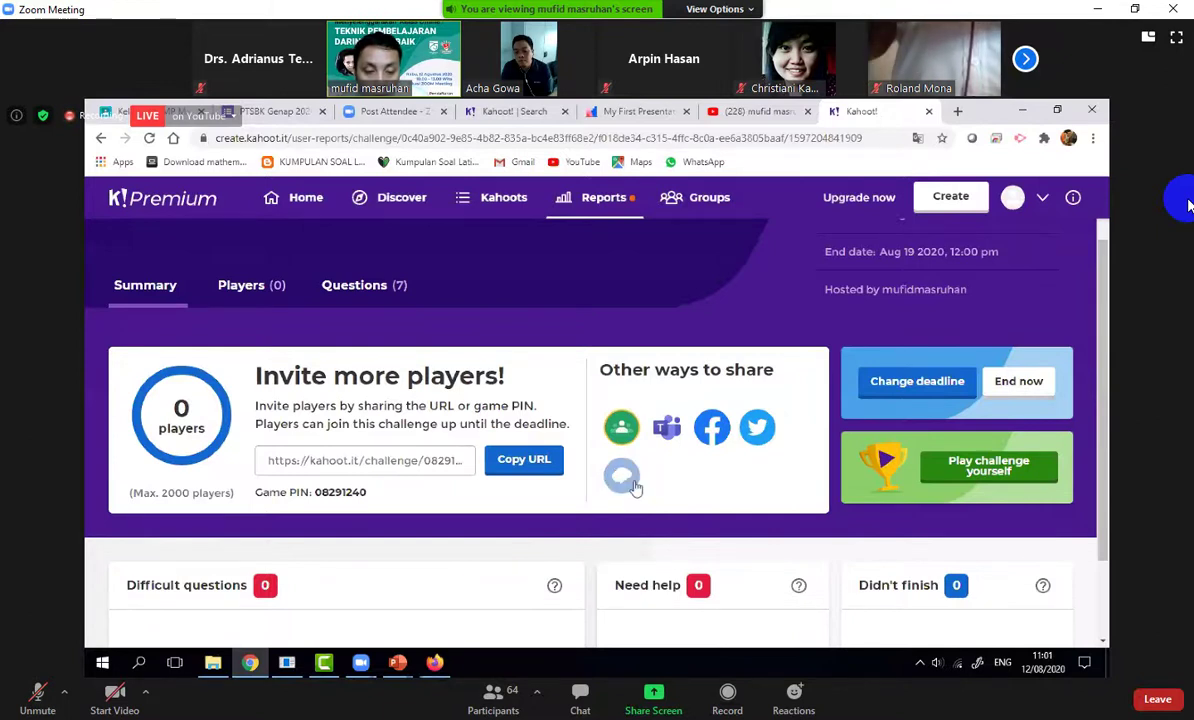
- Post the challenge link to the class through the Google Classroom share icon
left_click(621, 428)
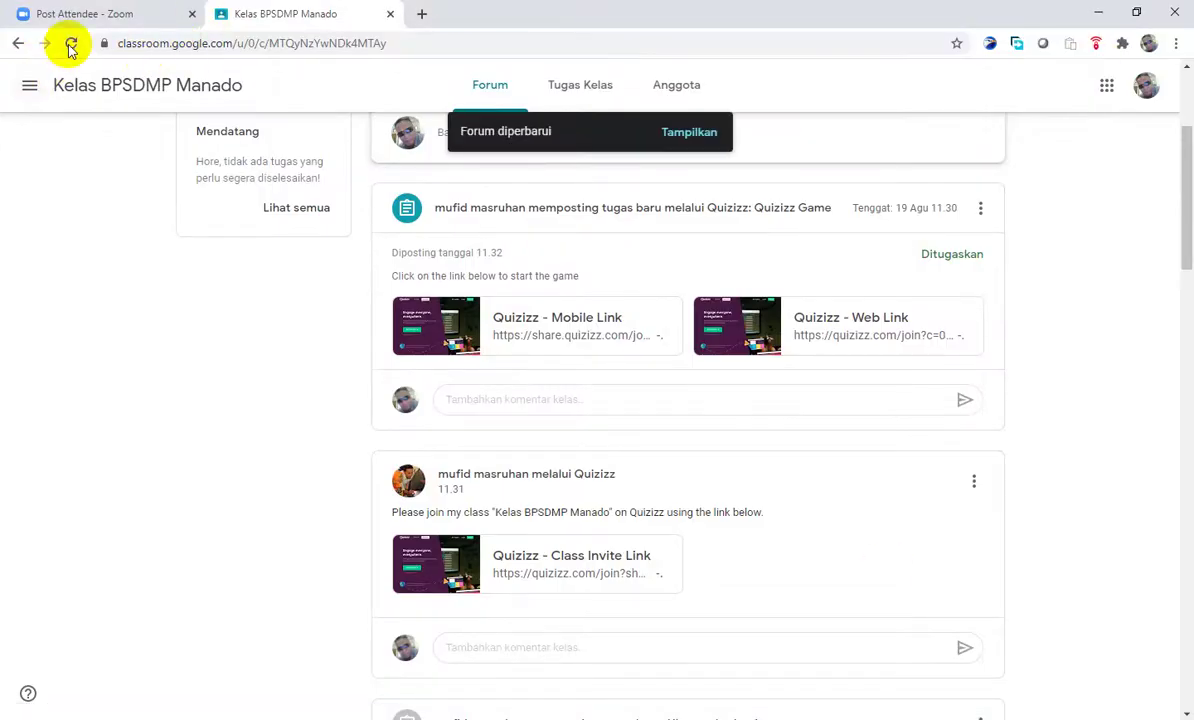
- Refresh the class stream, find the new Kahoot post and open its Play Kahoot! link
left_click(72, 46)
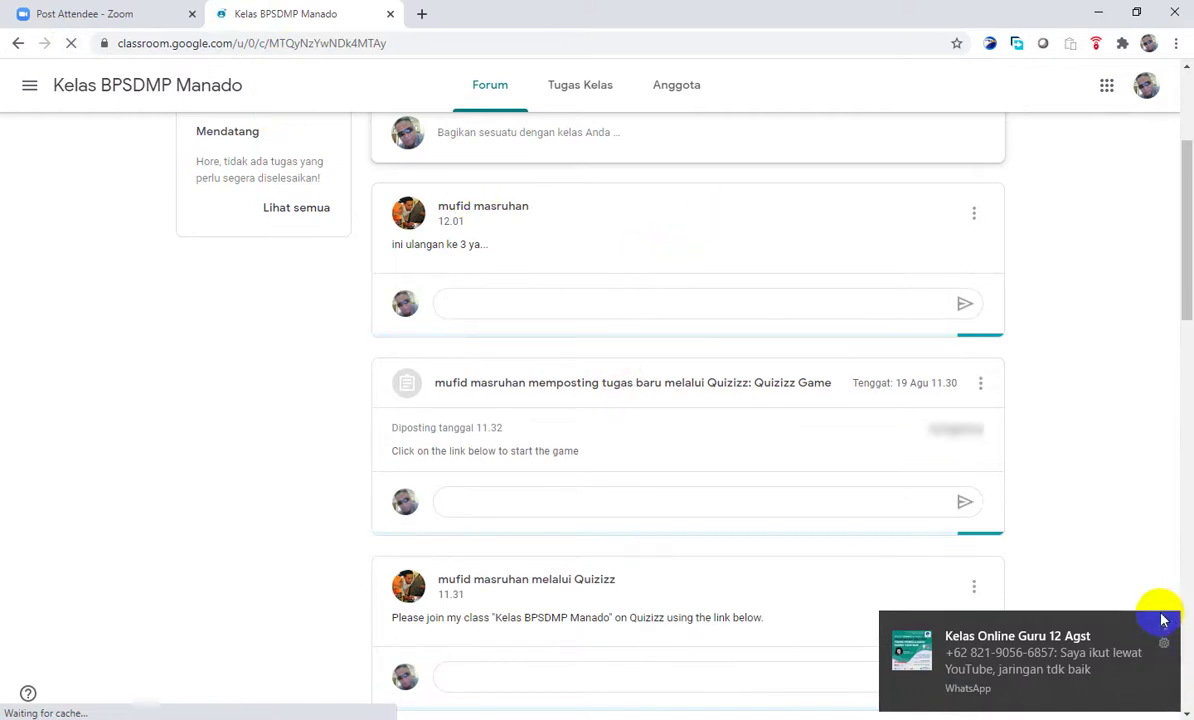
left_click(1161, 620)
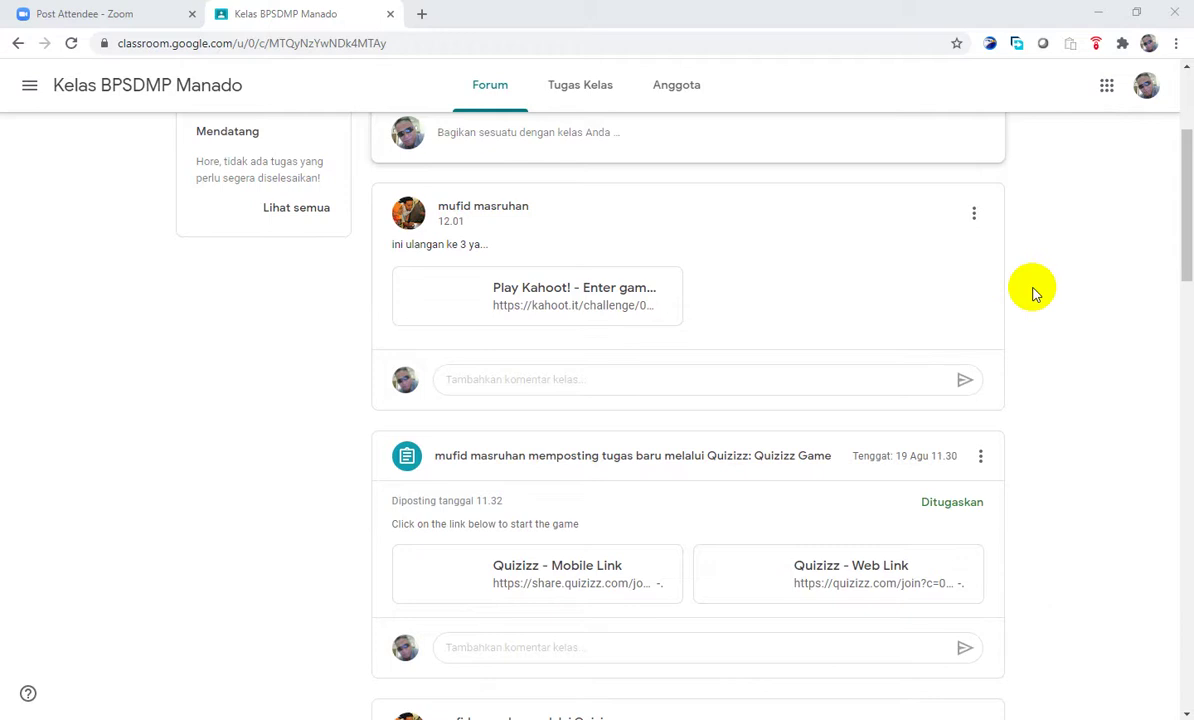
scroll(1042, 275, "up", 3)
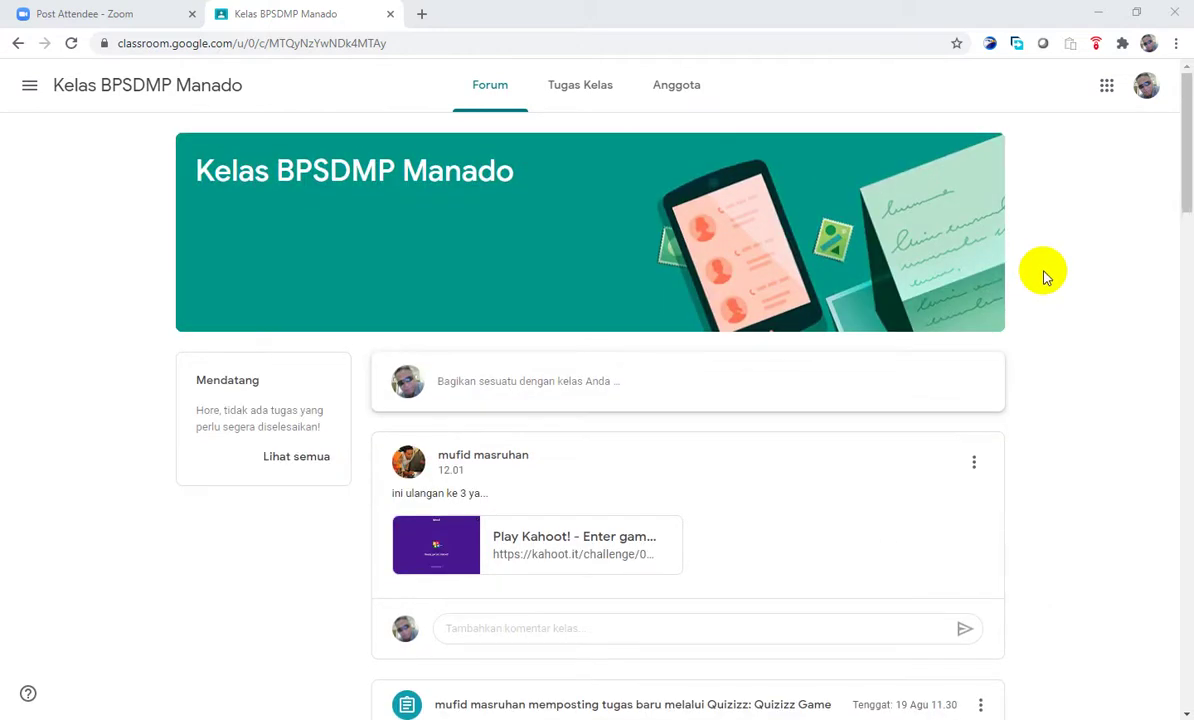
scroll(1042, 275, "down", 4)
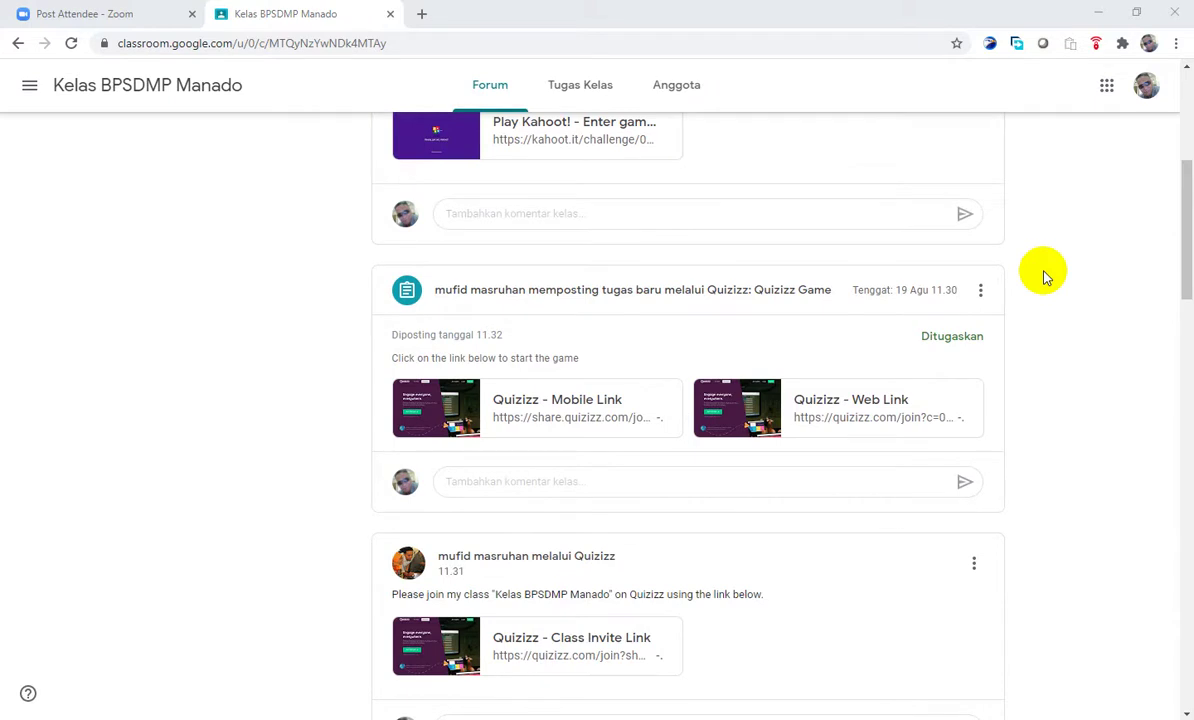
scroll(1042, 275, "down", 3)
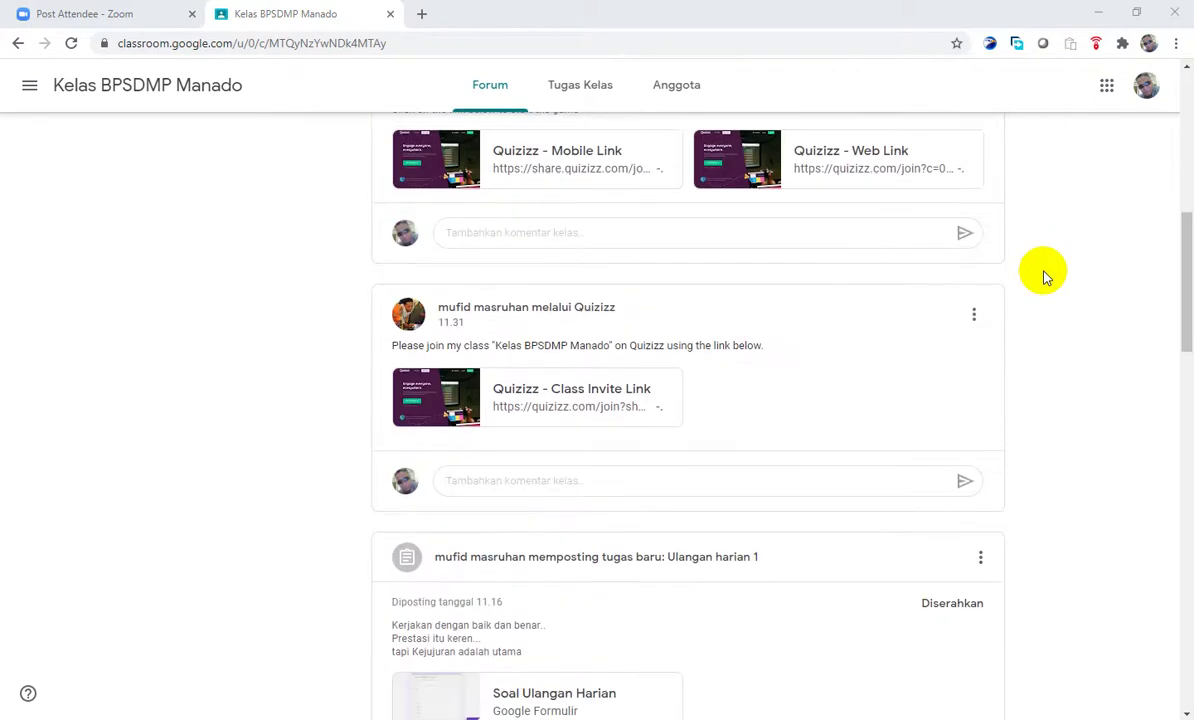
scroll(1042, 275, "up", 3)
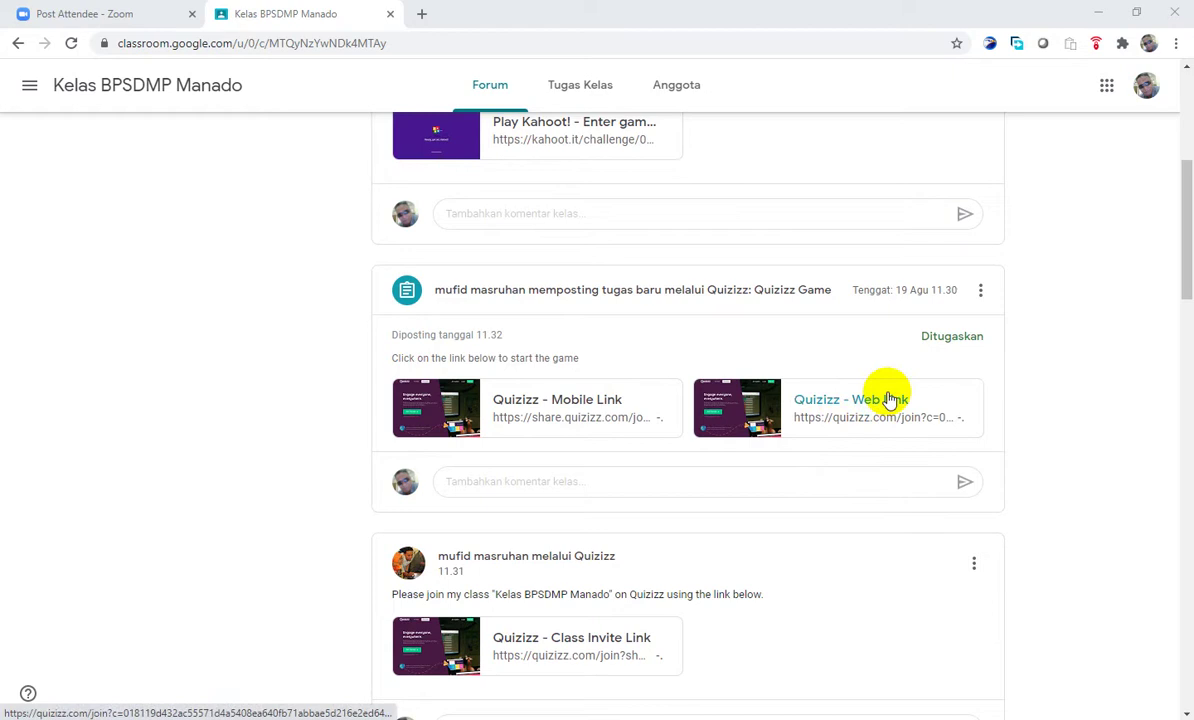
scroll(871, 418, "up", 3)
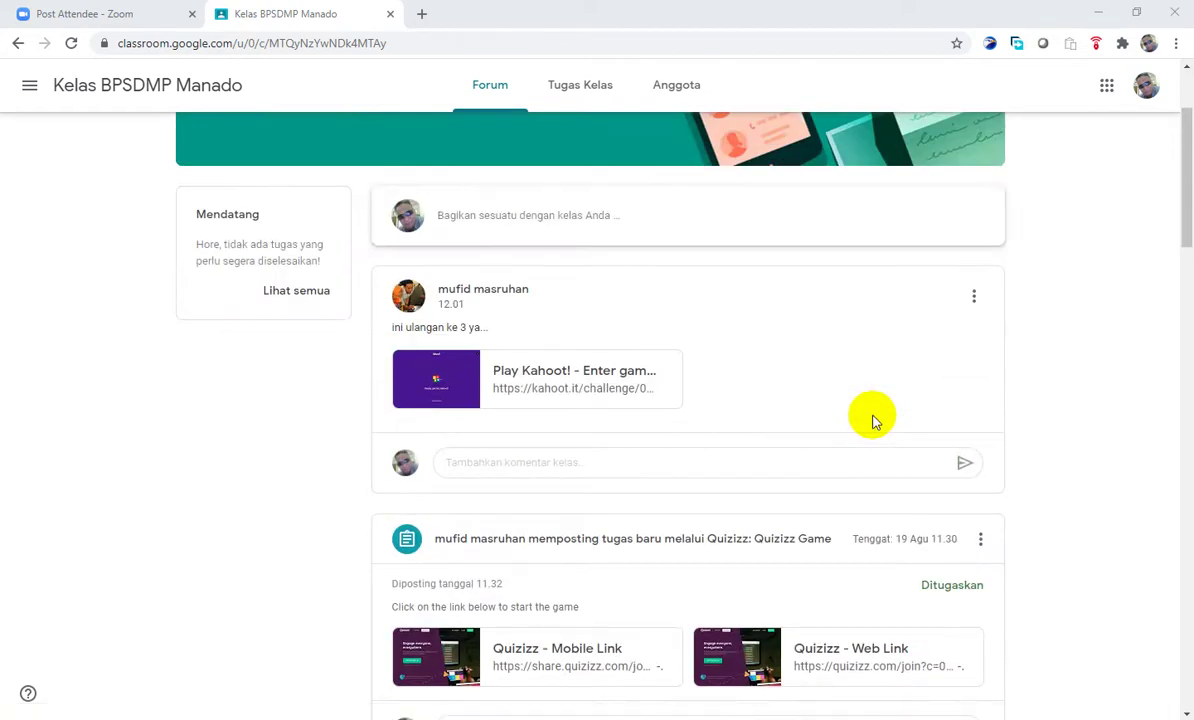
left_click(537, 376)
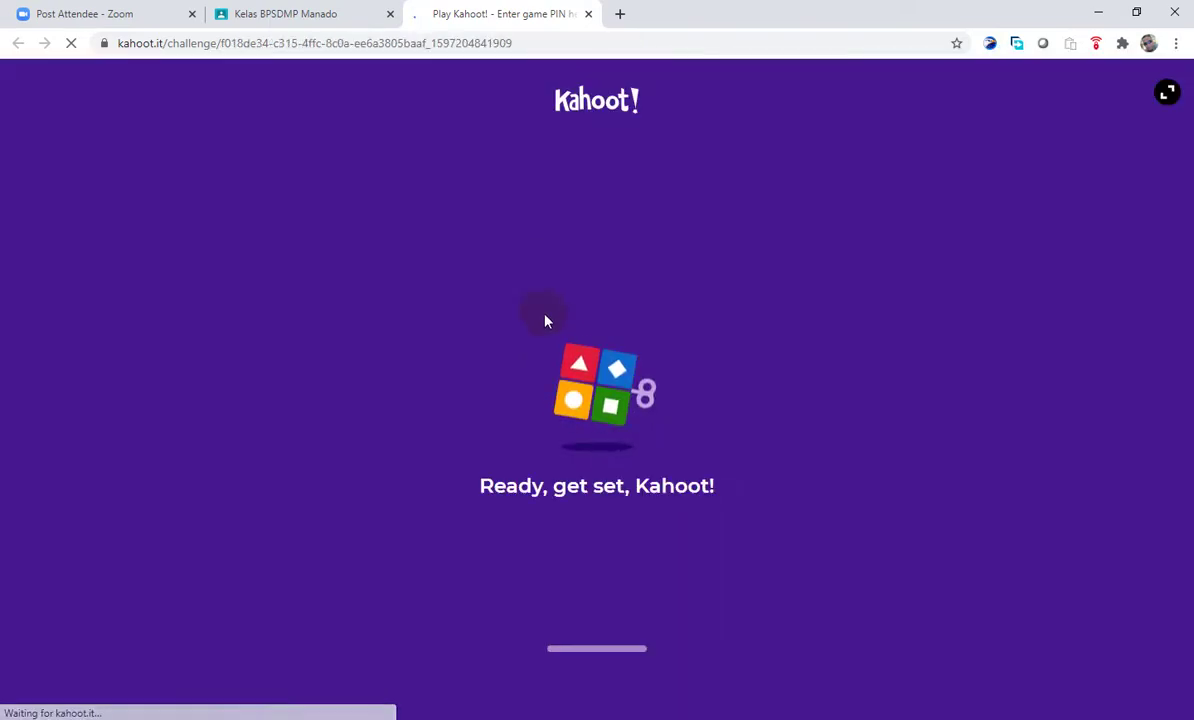
- Open the Quizizz web link from the class stream, then return to the Kahoot challenge tab
left_click(318, 15)
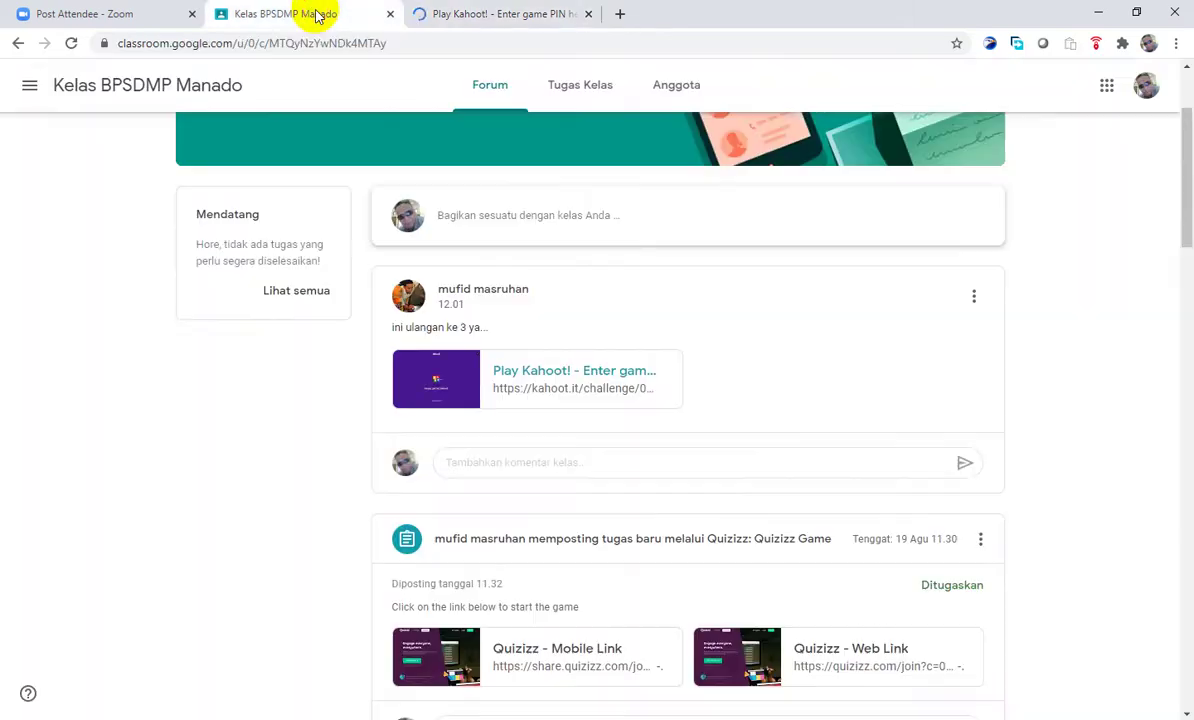
scroll(794, 498, "down", 4)
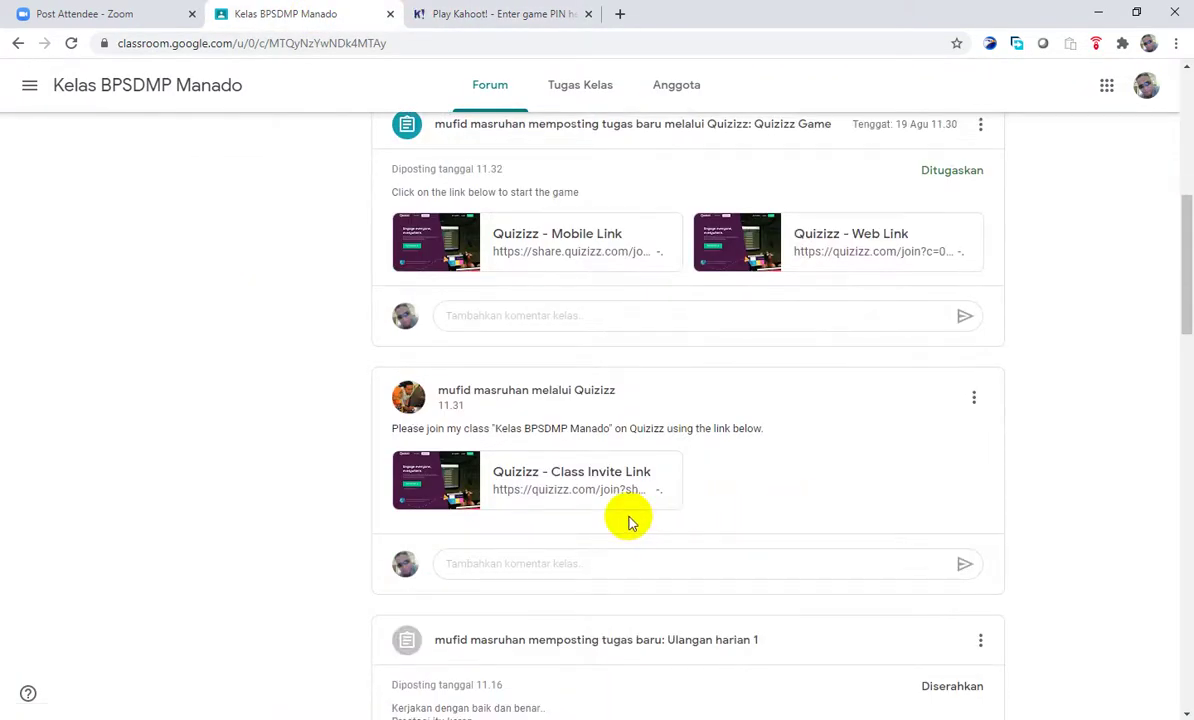
left_click(838, 248)
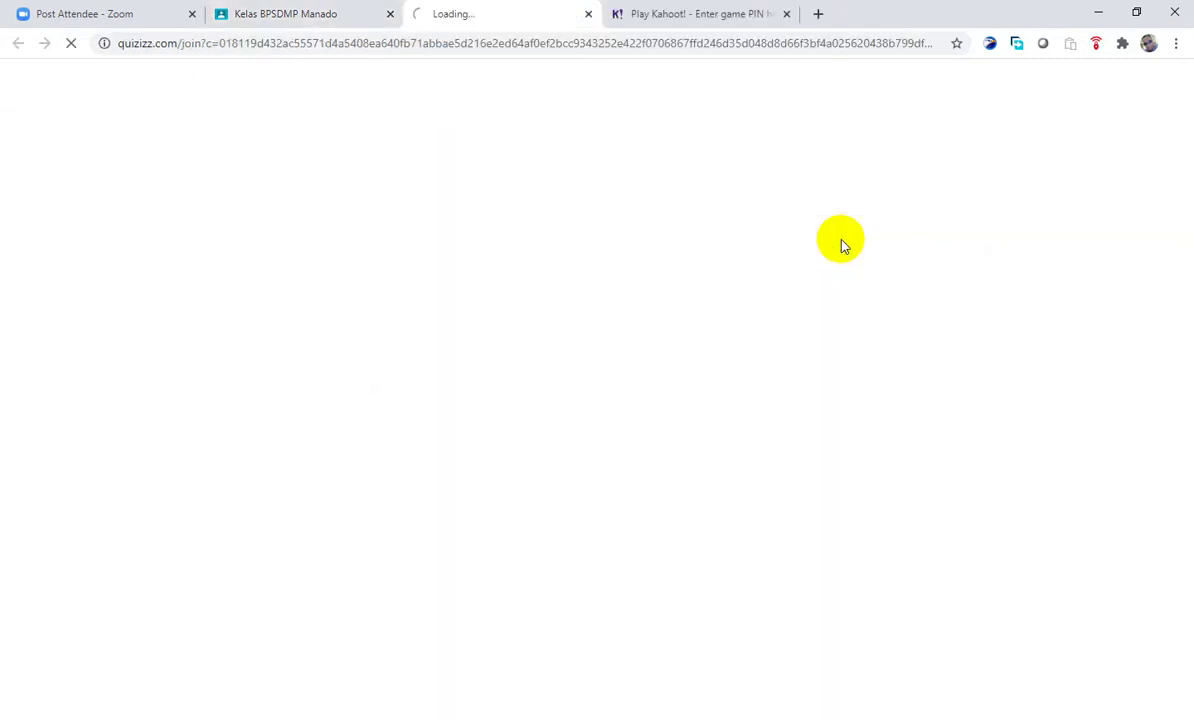
left_click(699, 16)
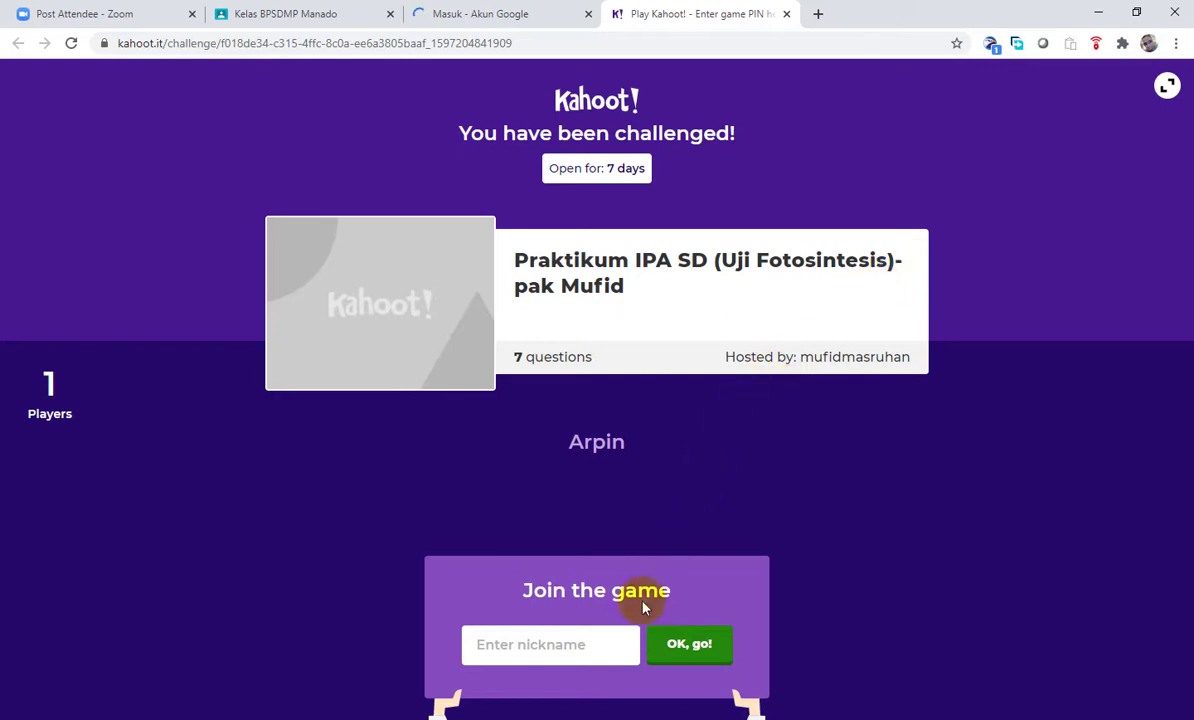
- Join the photosynthesis challenge with the nickname 'A'
left_click(588, 648)
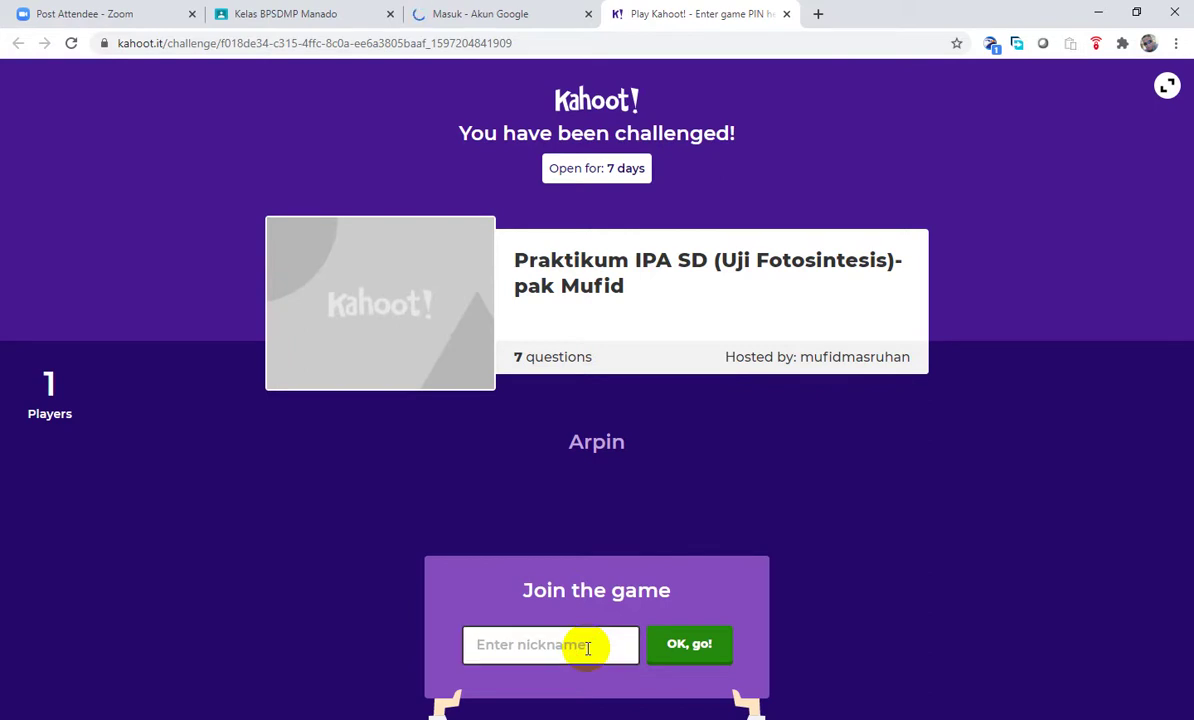
type("Adrie")
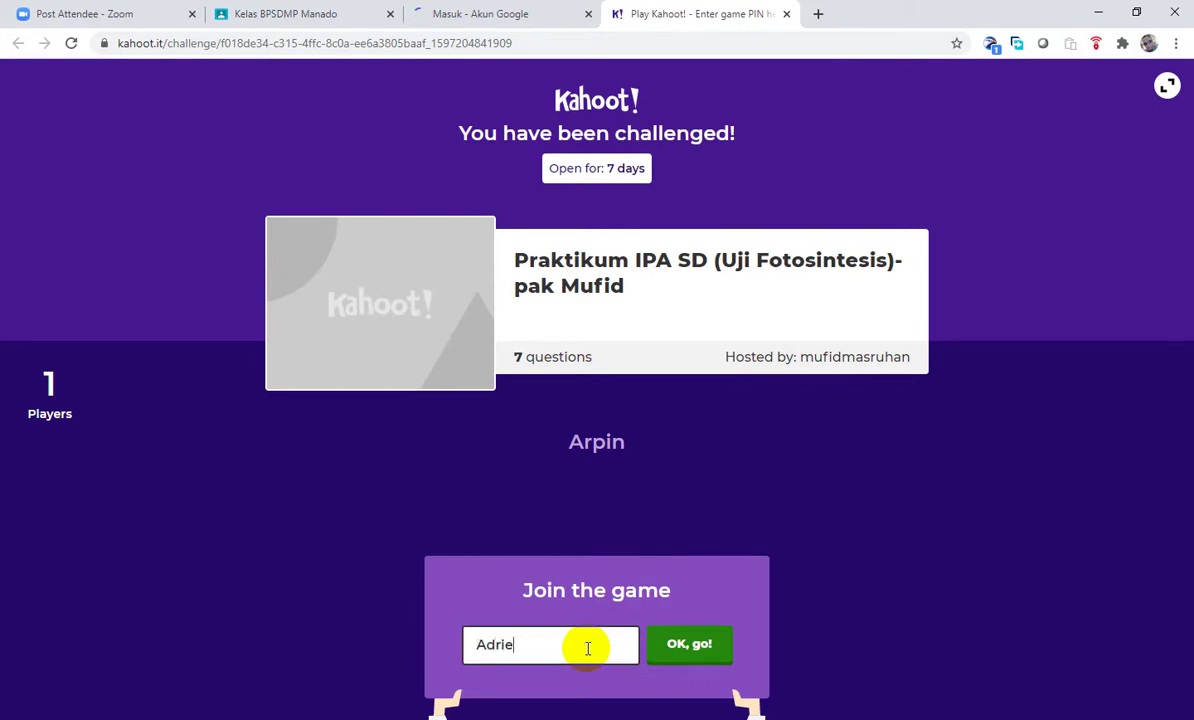
left_click(675, 648)
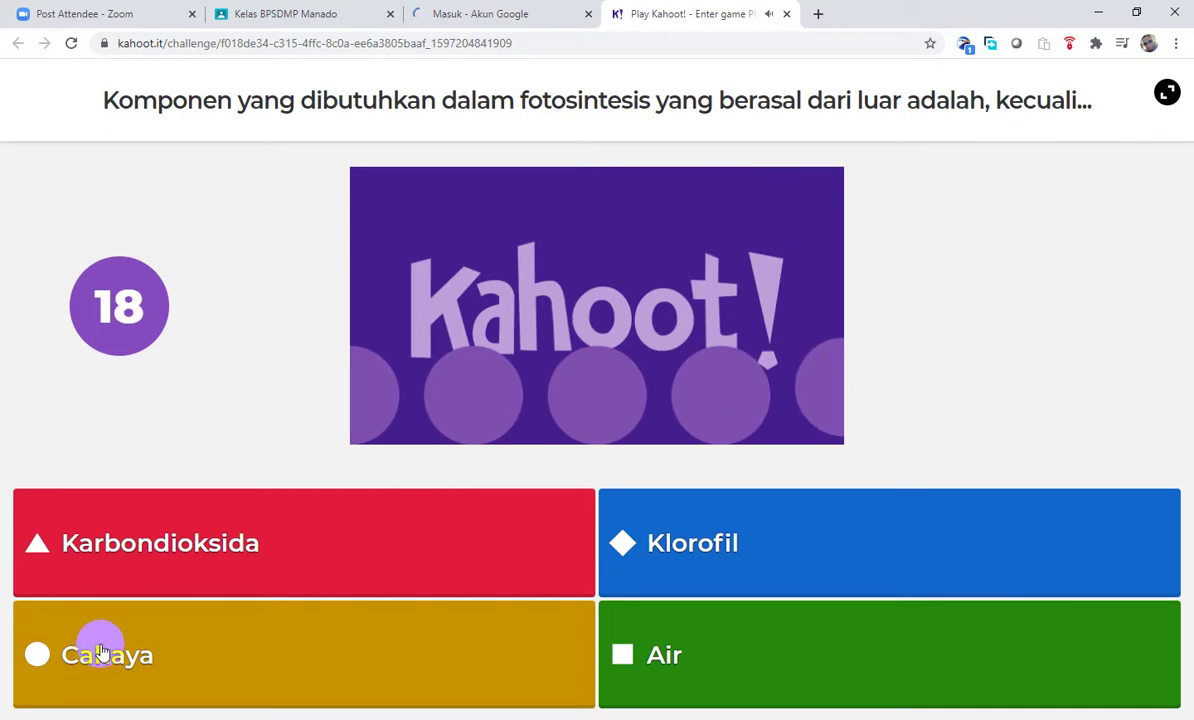
- Answer question 1 with Cahaya, clear the WhatsApp pop-ups, and switch to the Google sign-in tab
left_click(326, 622)
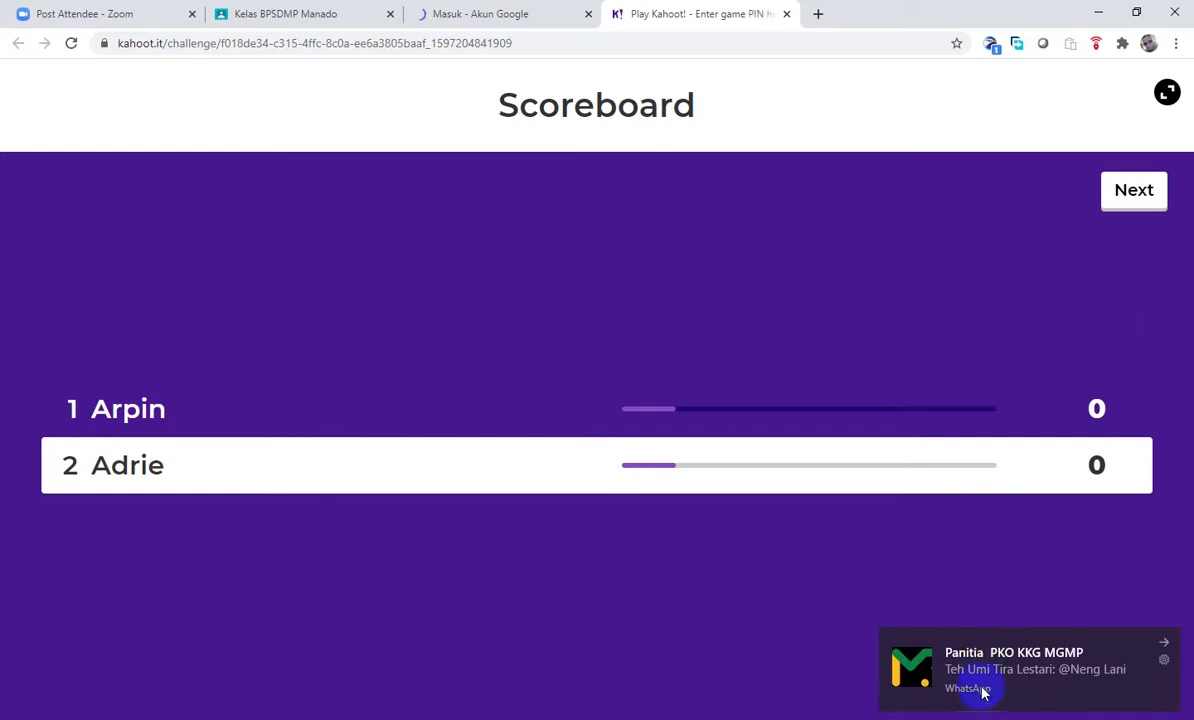
left_click(1090, 652)
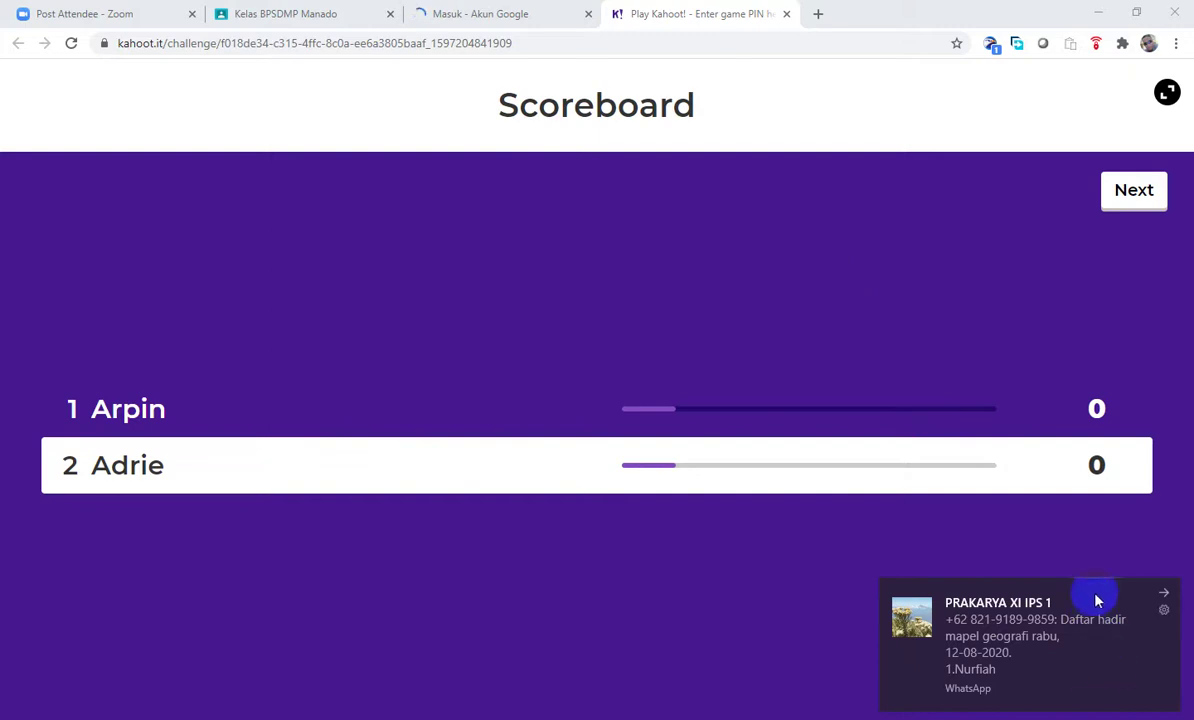
left_click(1097, 606)
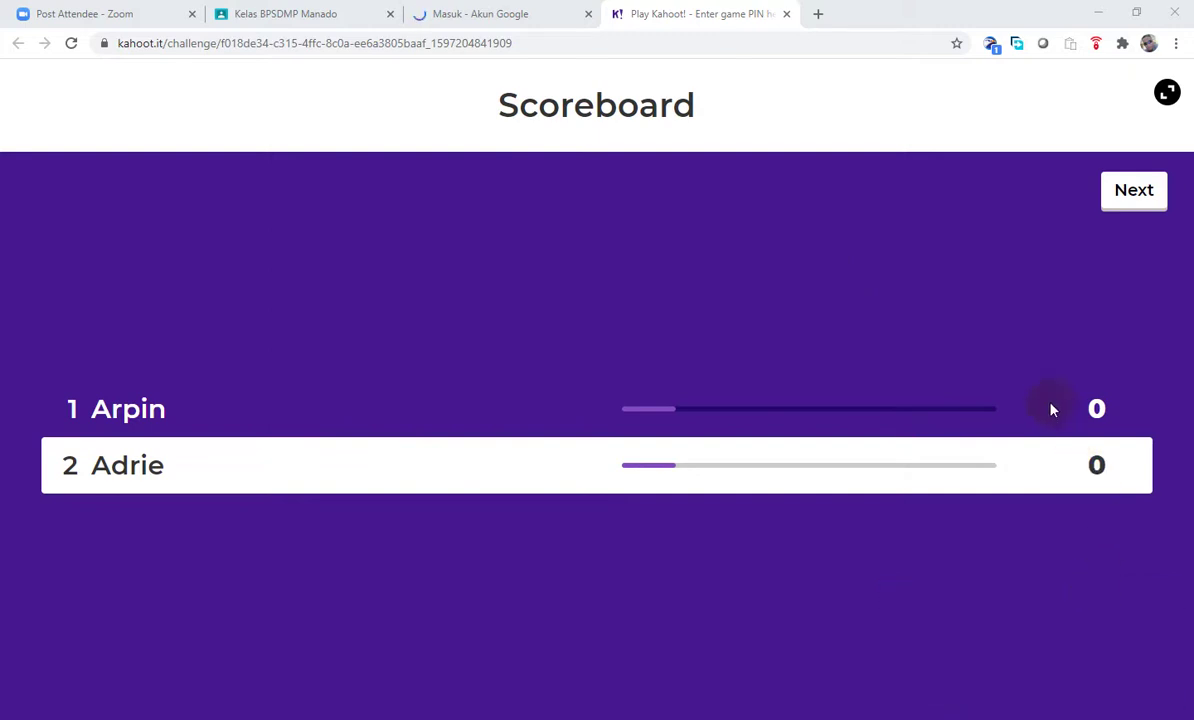
left_click(462, 14)
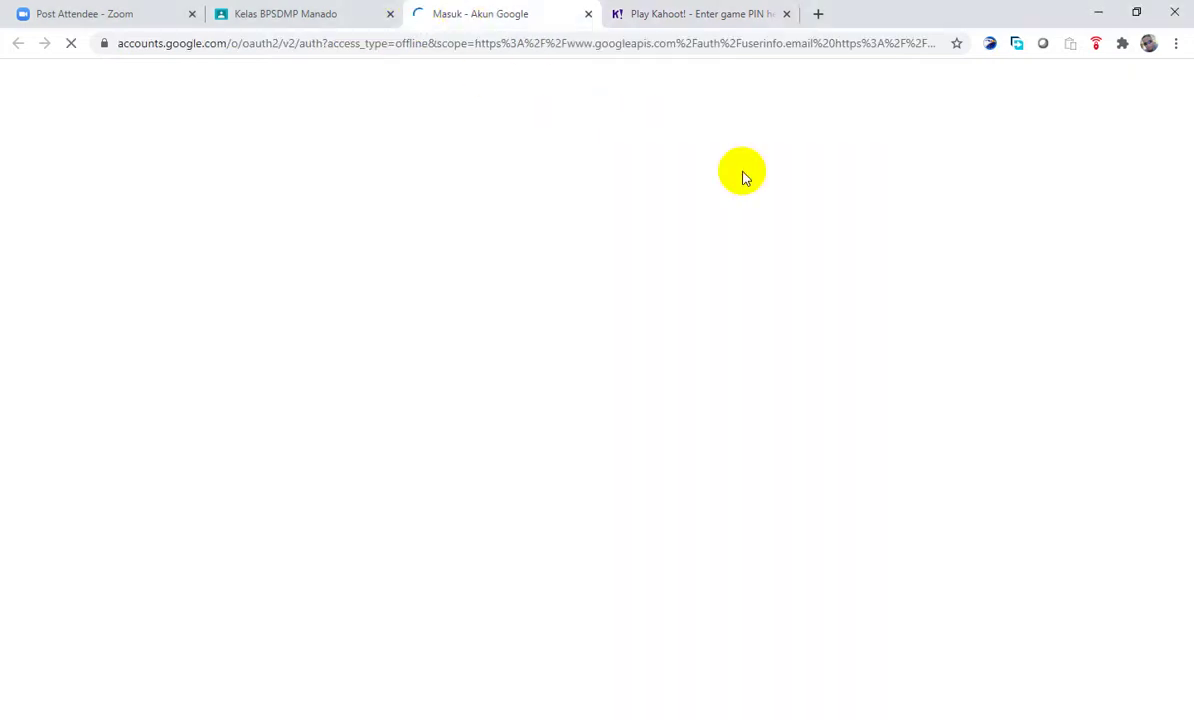